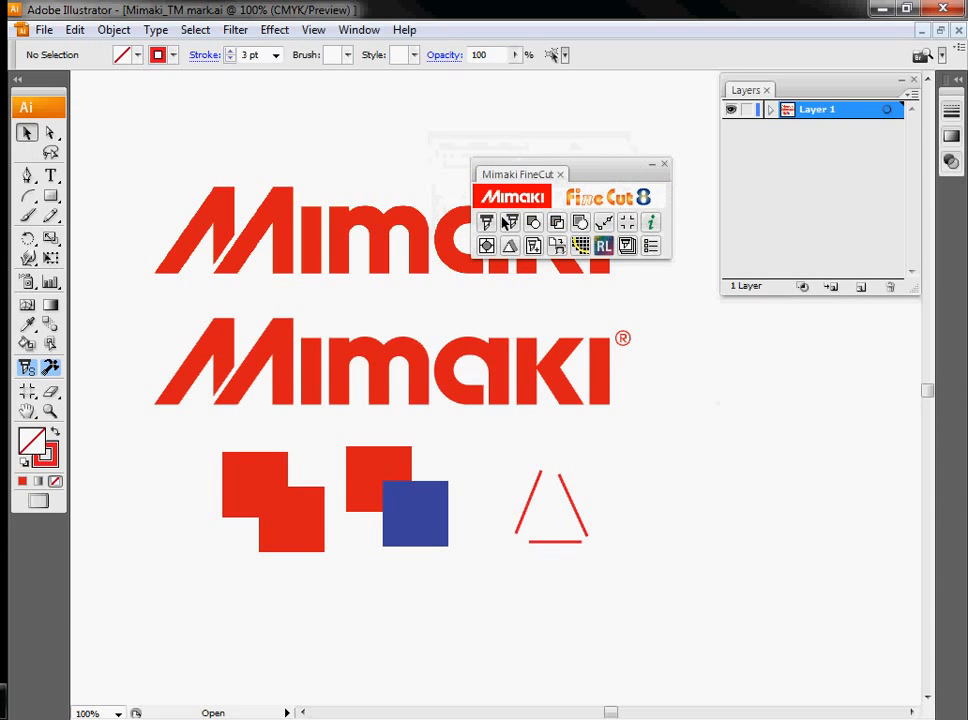
{"action": "left_click", "coordinate": [40, 31]}
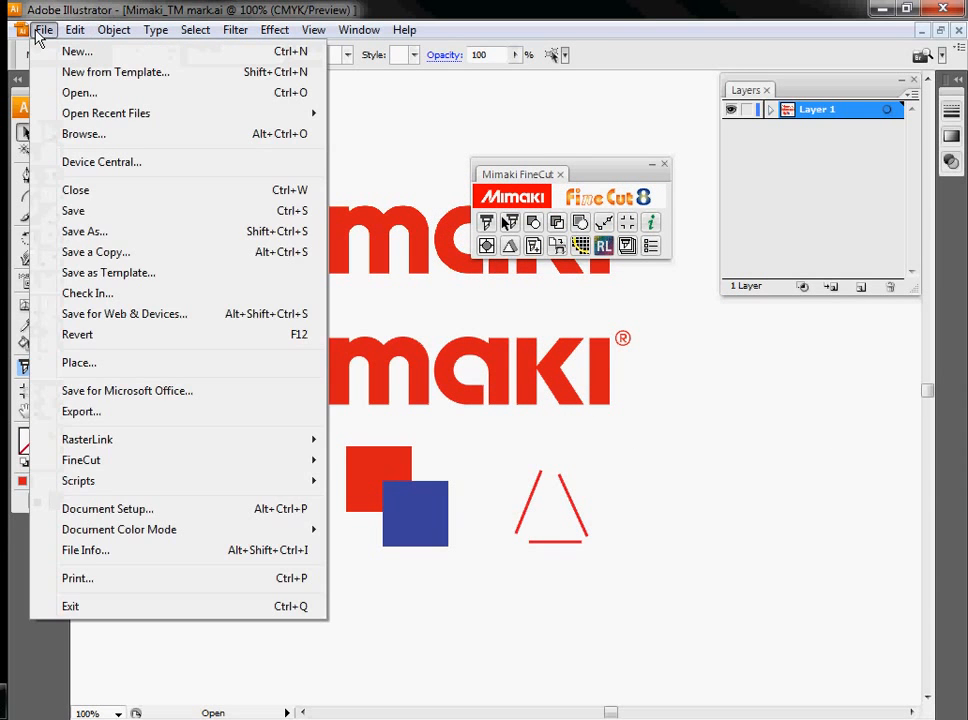
{"action": "mouse_move", "coordinate": [183, 476]}
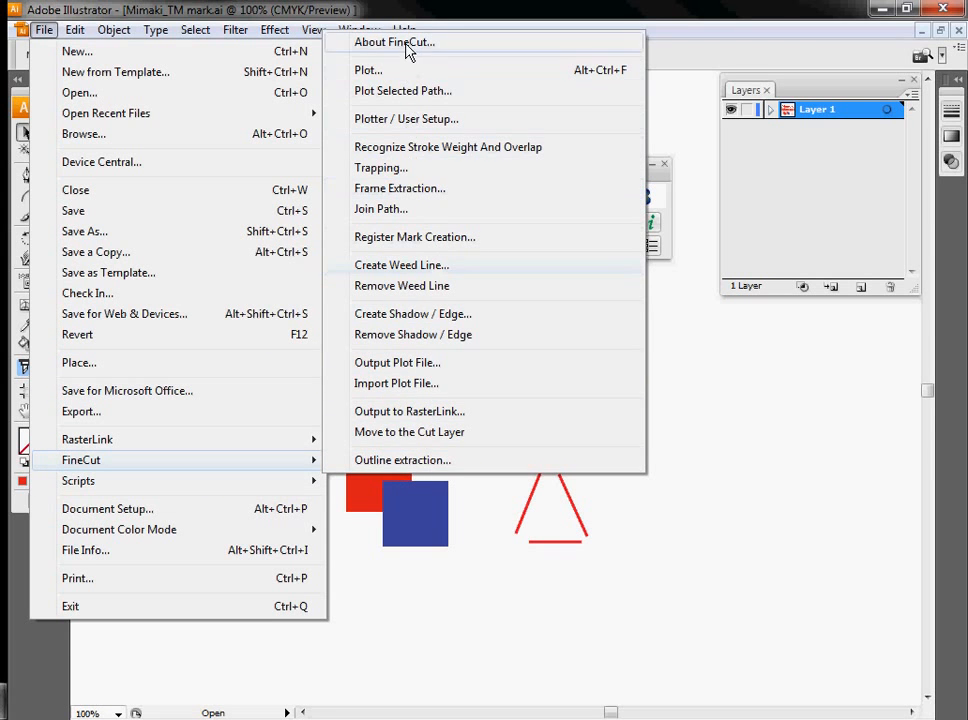
{"action": "left_click", "coordinate": [716, 444]}
Move the Mimaki FineCut palette directly beneath the Layers palette, and view the About FineCut information
{"action": "left_click_drag", "start_coordinate": [616, 168], "coordinate": [864, 290]}
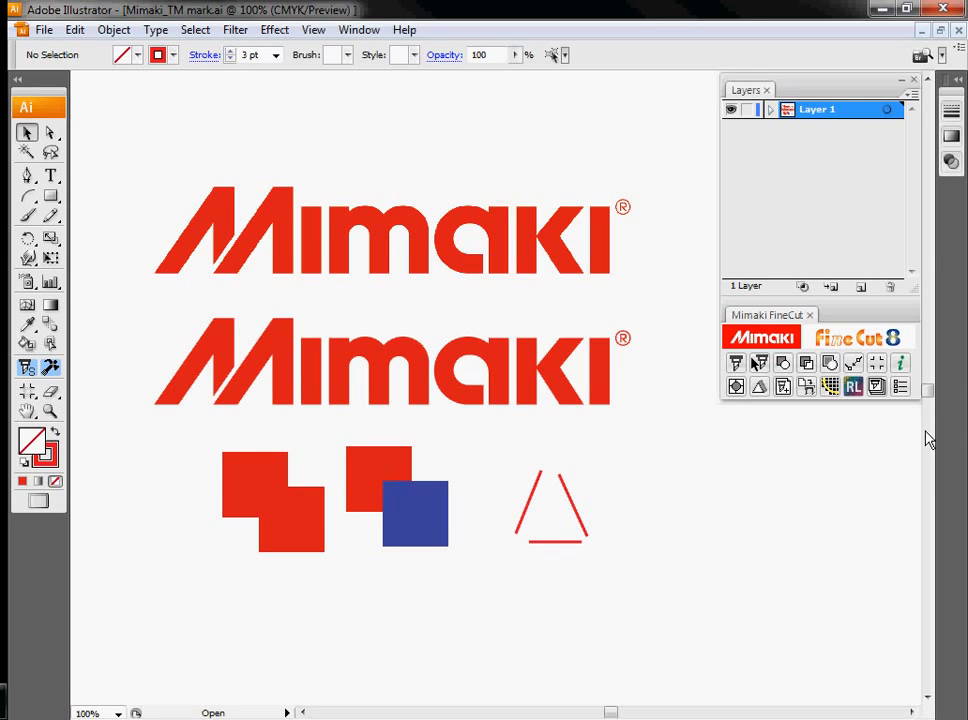
{"action": "left_click", "coordinate": [901, 364]}
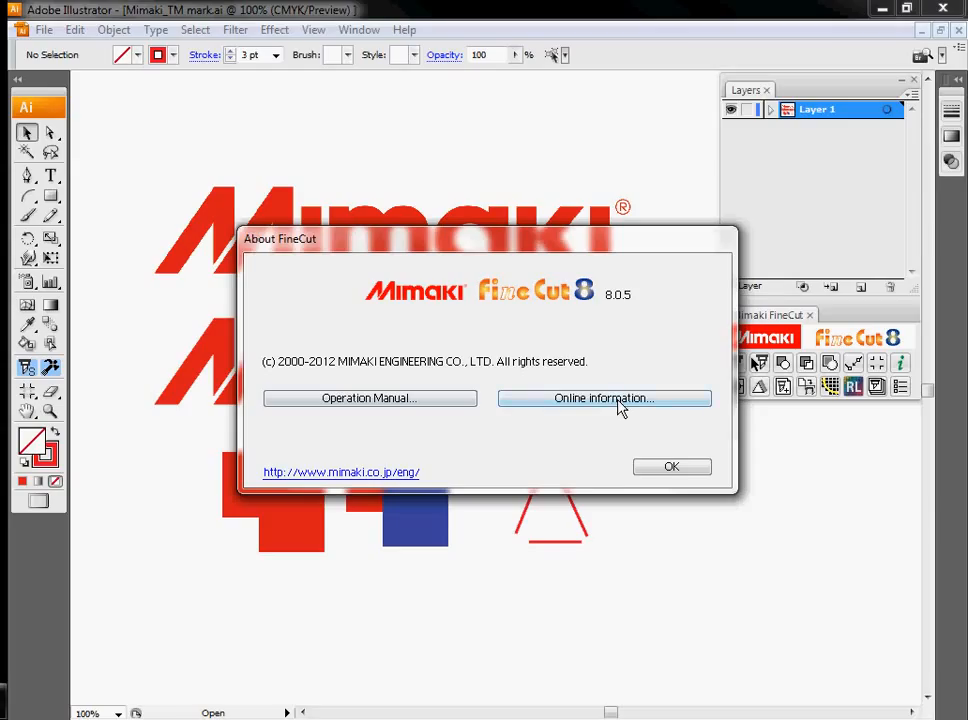
{"action": "left_click", "coordinate": [687, 469]}
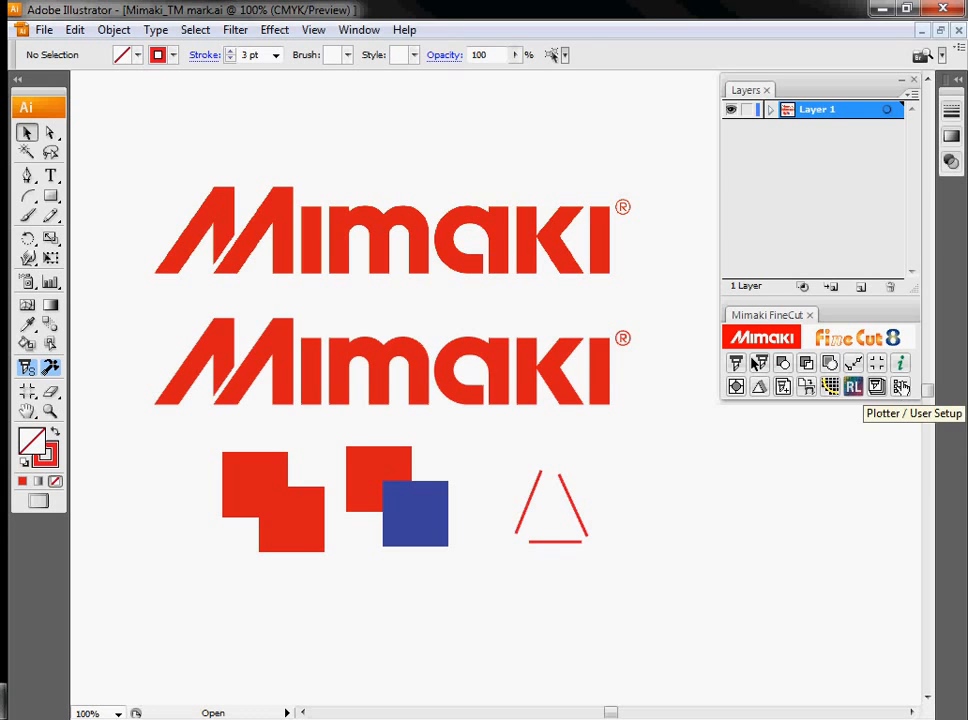
Open the plotter and user setup and choose CJV30 Series as the plotter model
{"action": "left_click", "coordinate": [898, 388]}
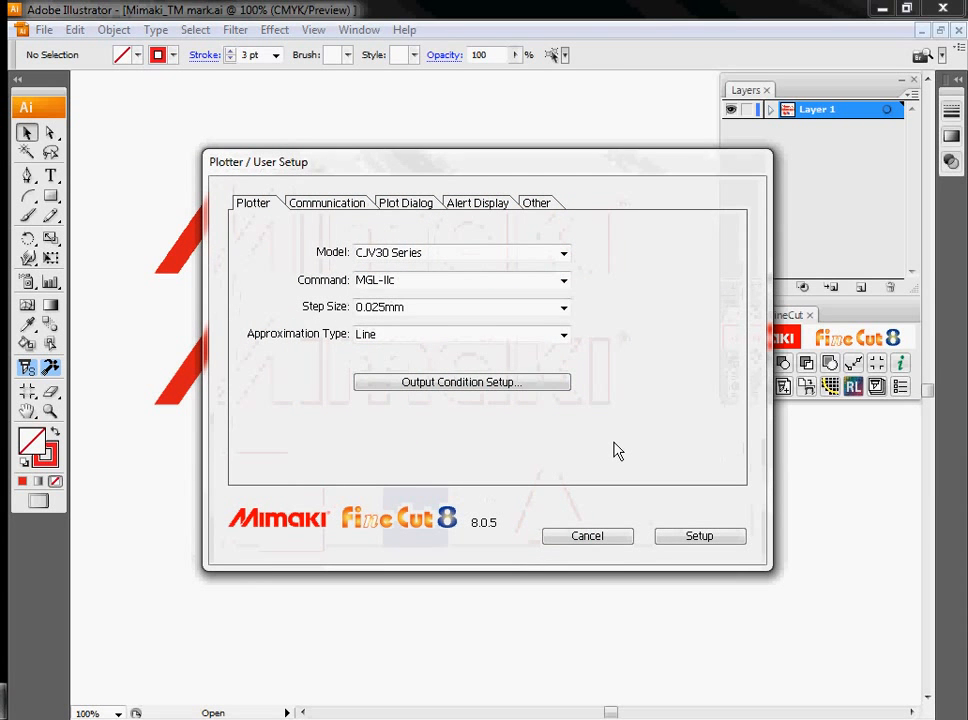
{"action": "left_click", "coordinate": [564, 254]}
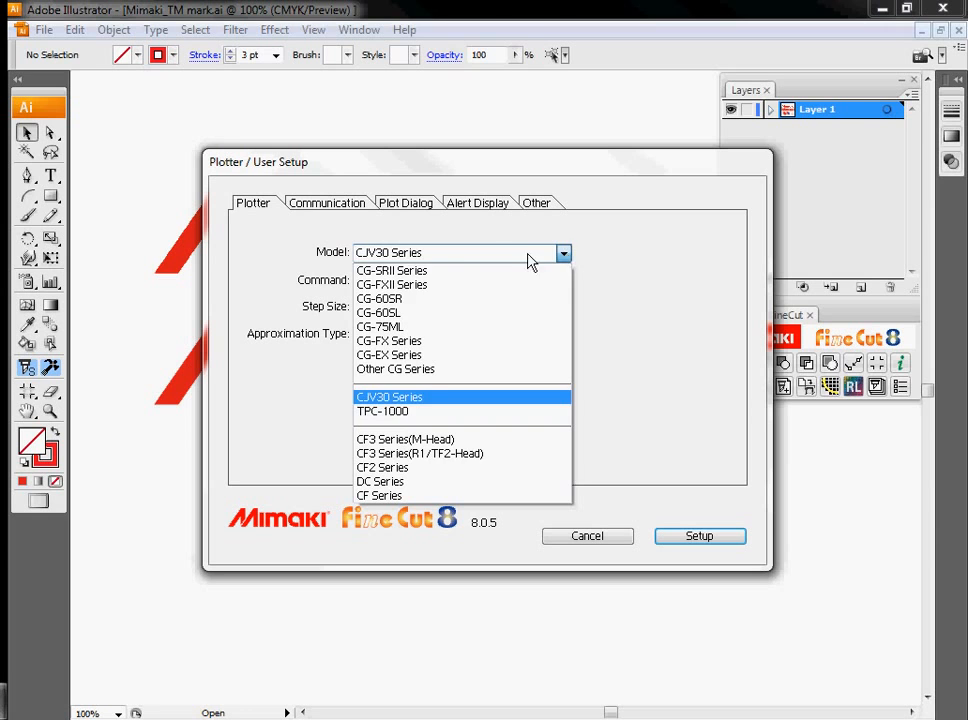
{"action": "left_click", "coordinate": [432, 398]}
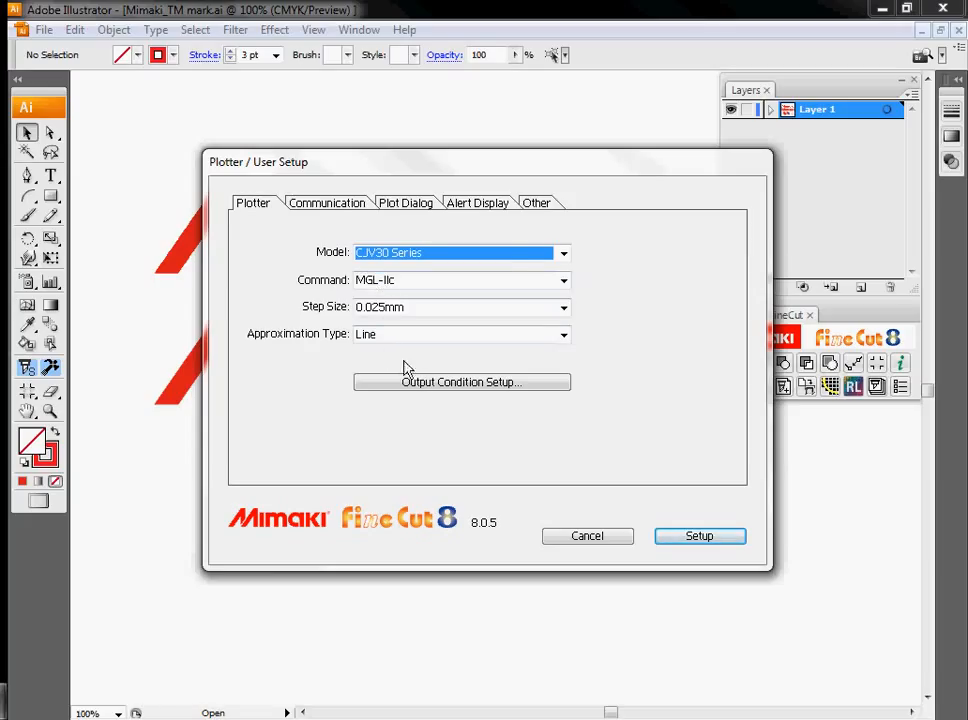
Check the available USB ports in the plotter's communication settings and apply the setup
{"action": "left_click", "coordinate": [313, 207]}
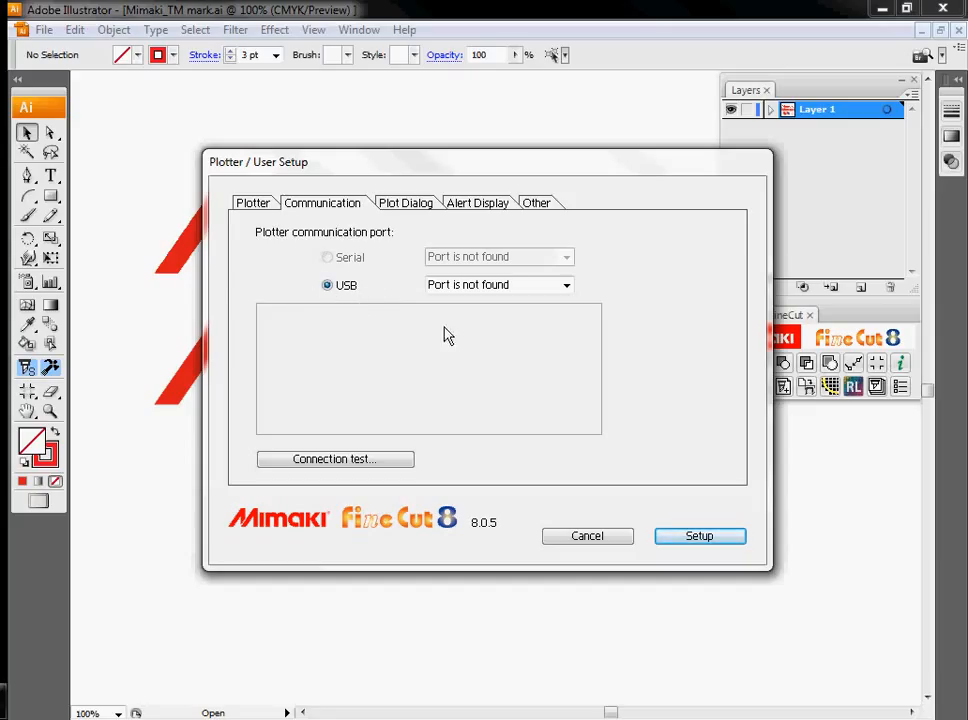
{"action": "left_click", "coordinate": [484, 287]}
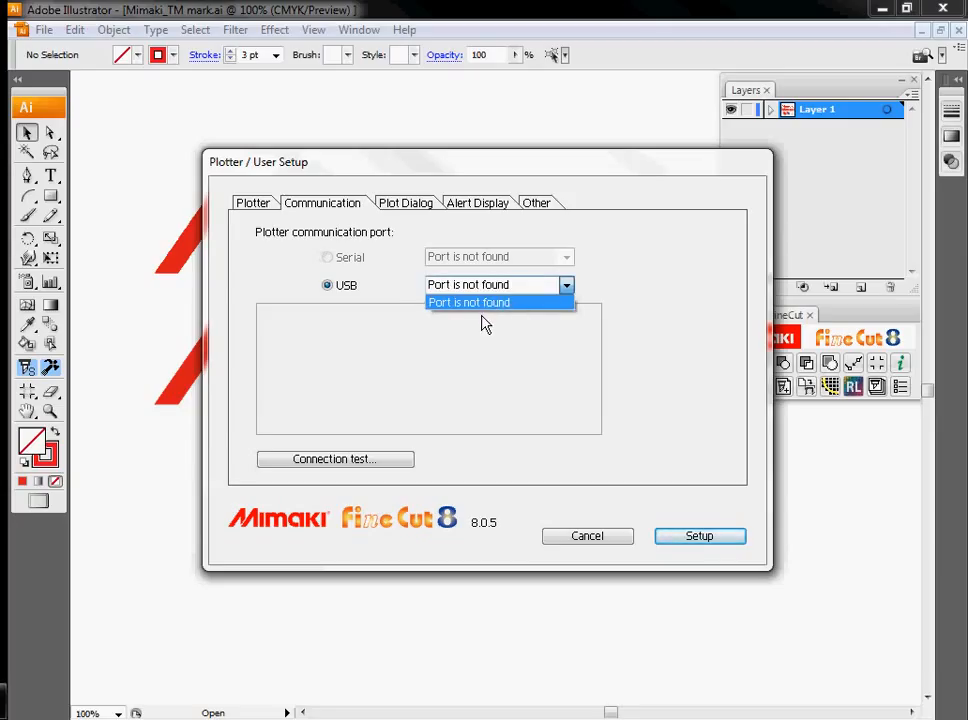
{"action": "left_click", "coordinate": [486, 340]}
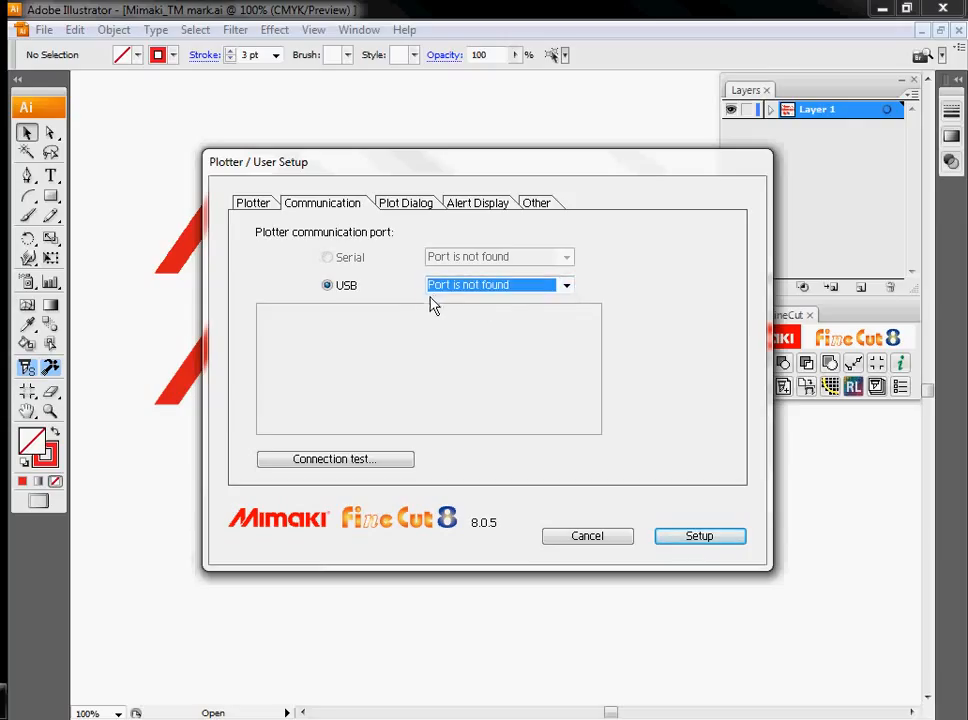
{"action": "left_click", "coordinate": [512, 286]}
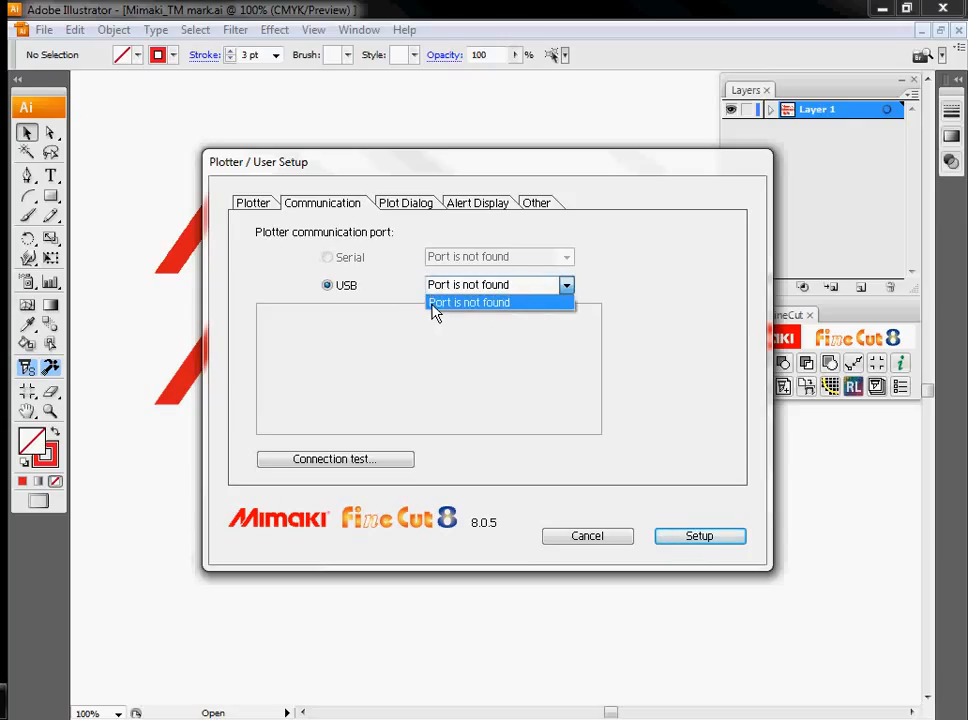
{"action": "left_click", "coordinate": [508, 306]}
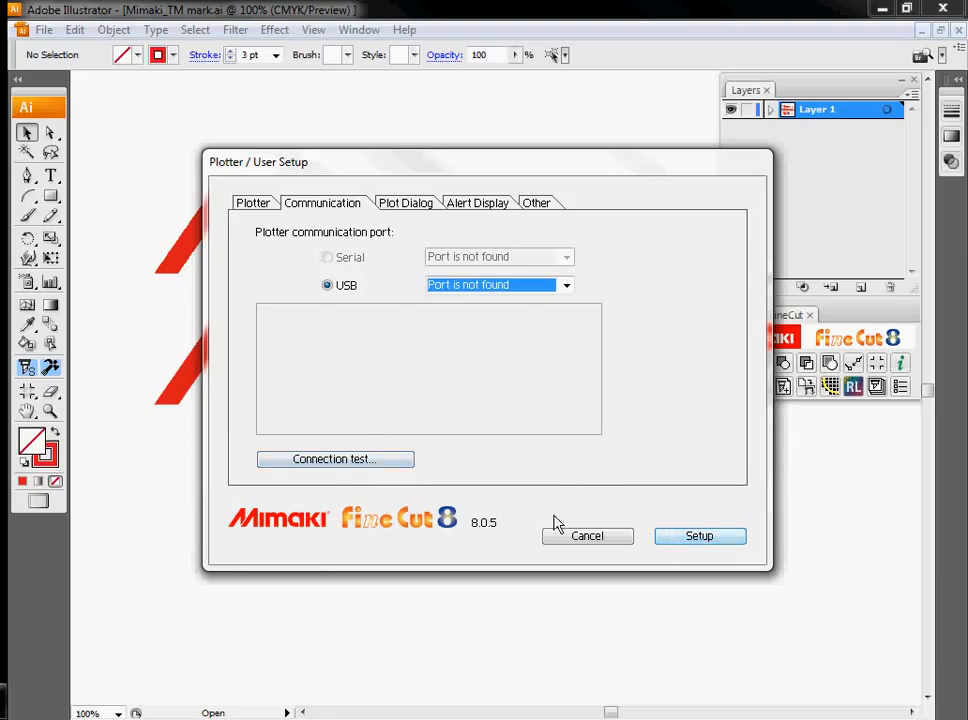
{"action": "left_click", "coordinate": [274, 203]}
{"action": "left_click", "coordinate": [336, 206]}
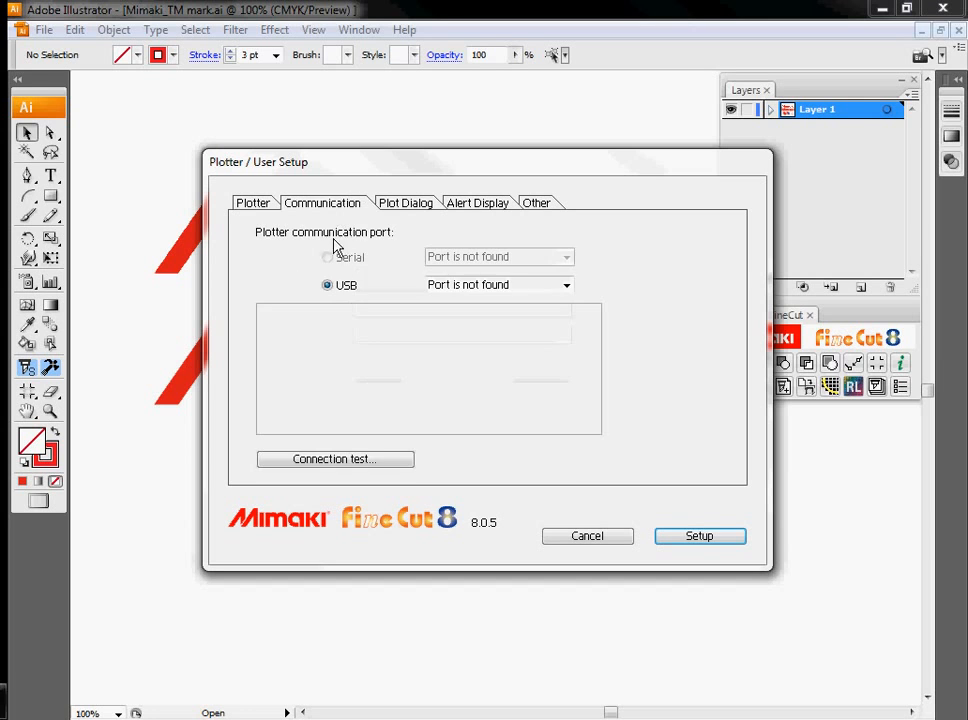
{"action": "left_click", "coordinate": [740, 538]}
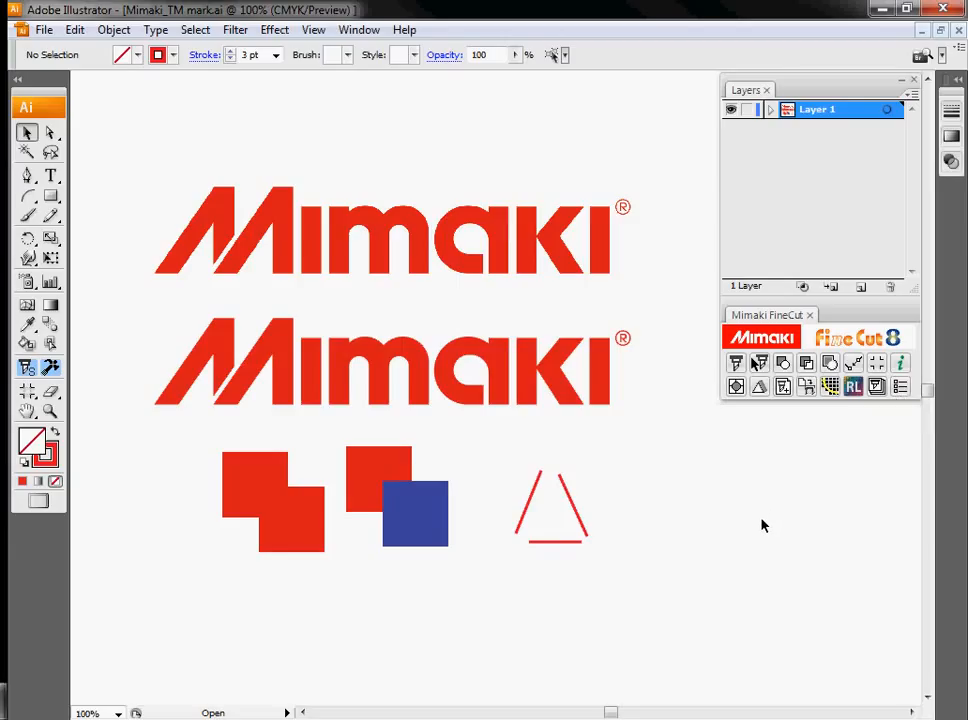
{"action": "left_click", "coordinate": [312, 355]}
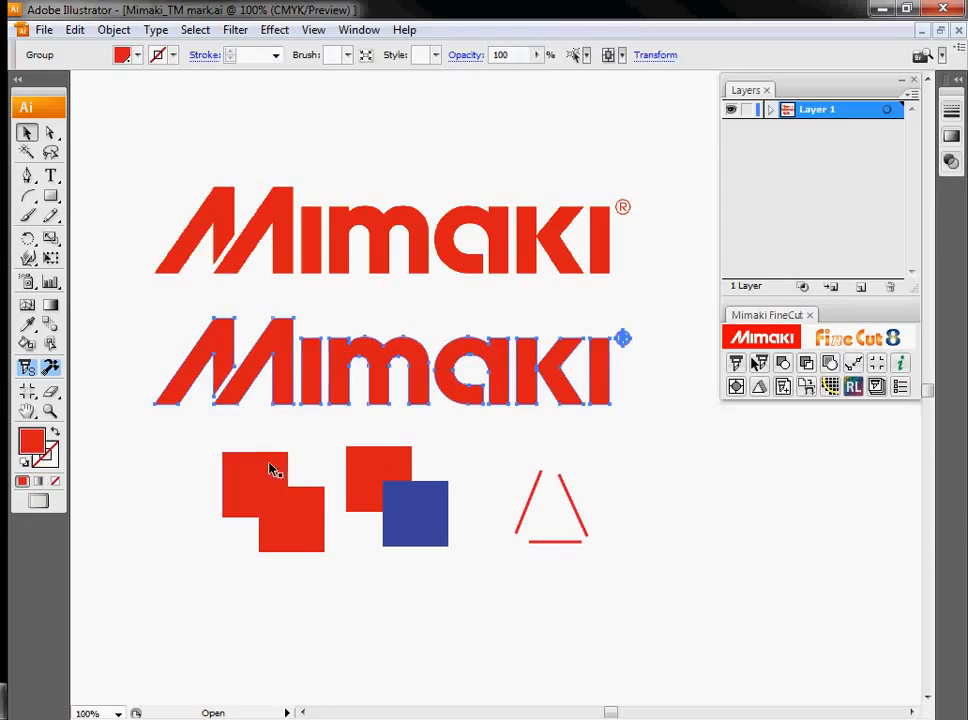
{"action": "left_click", "coordinate": [288, 520]}
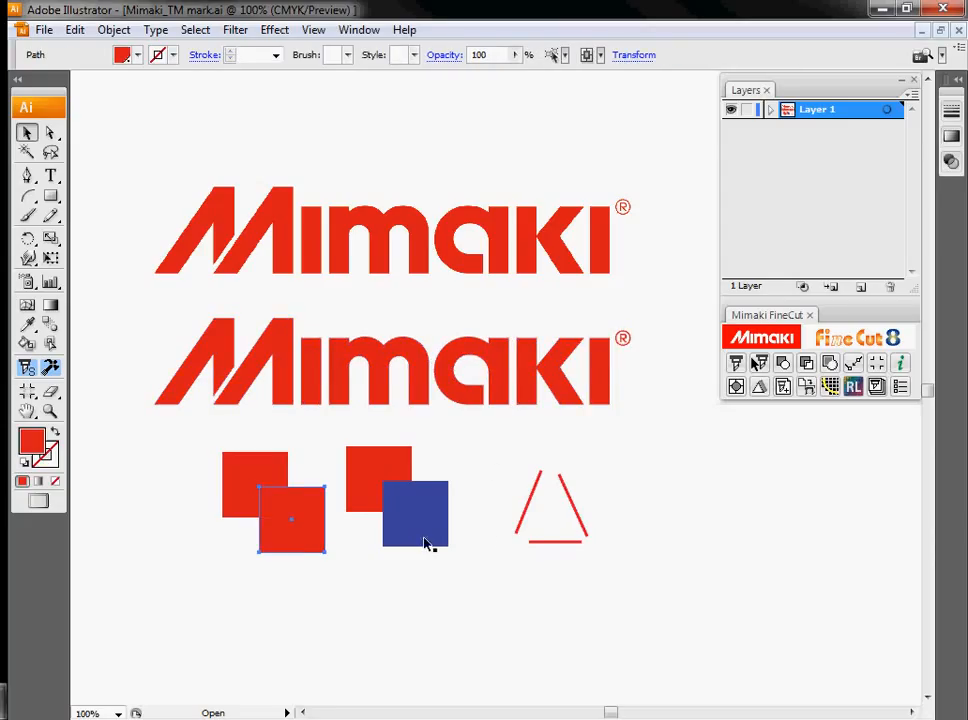
{"action": "left_click", "coordinate": [718, 502]}
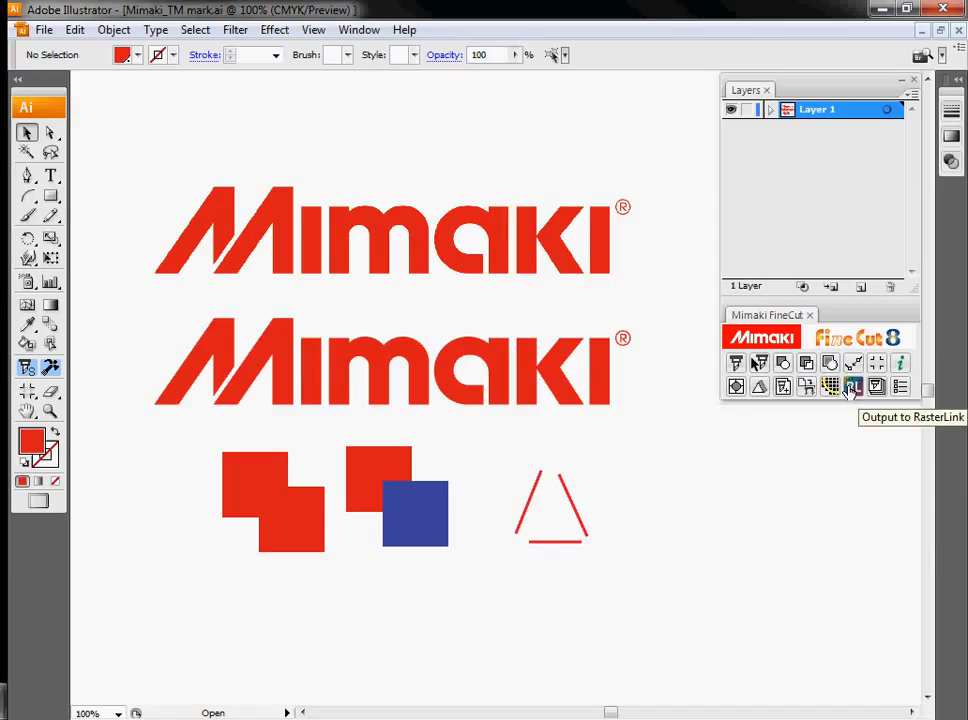
Select the lower Mimaki logo, open it for plotting as a selected path, and fit the preview to the object
{"action": "left_click", "coordinate": [549, 351]}
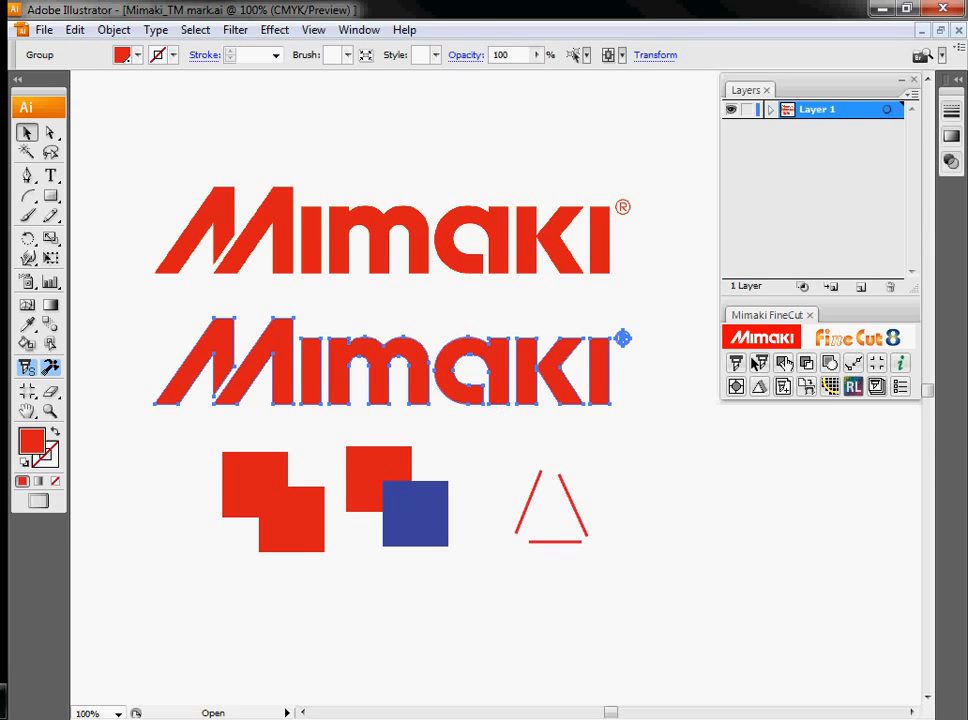
{"action": "left_click", "coordinate": [759, 364]}
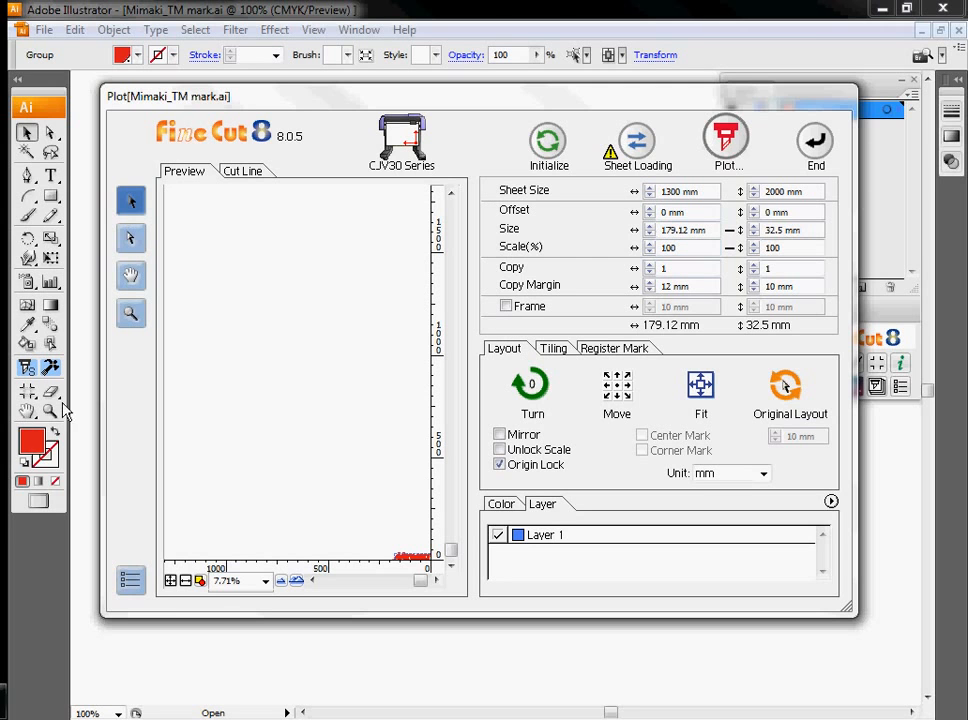
{"action": "left_click", "coordinate": [185, 583]}
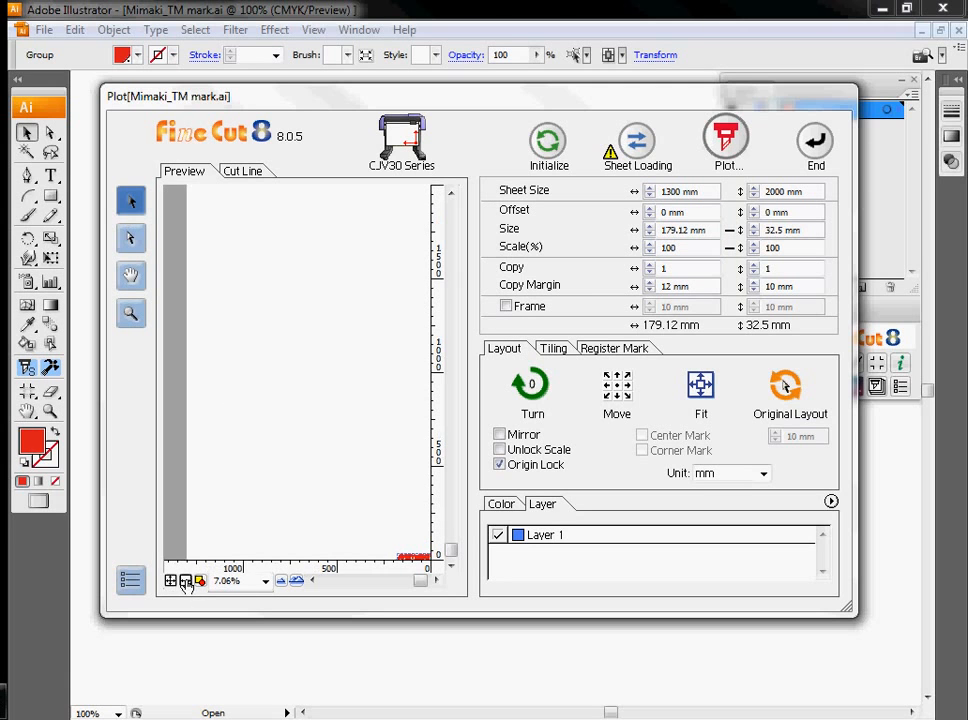
{"action": "left_click", "coordinate": [185, 583]}
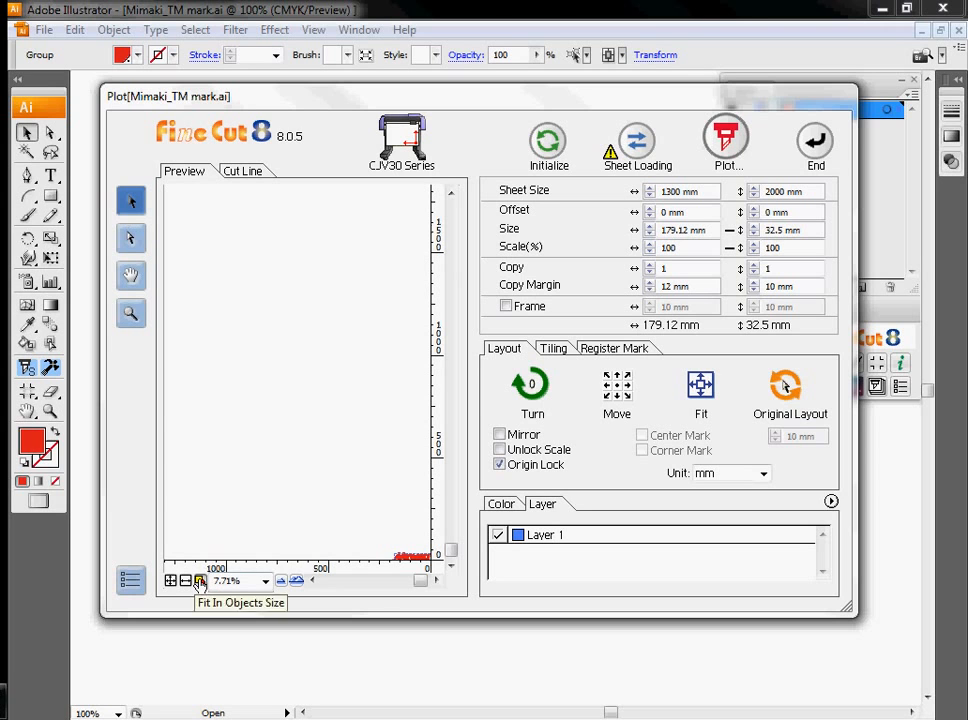
{"action": "left_click", "coordinate": [199, 581]}
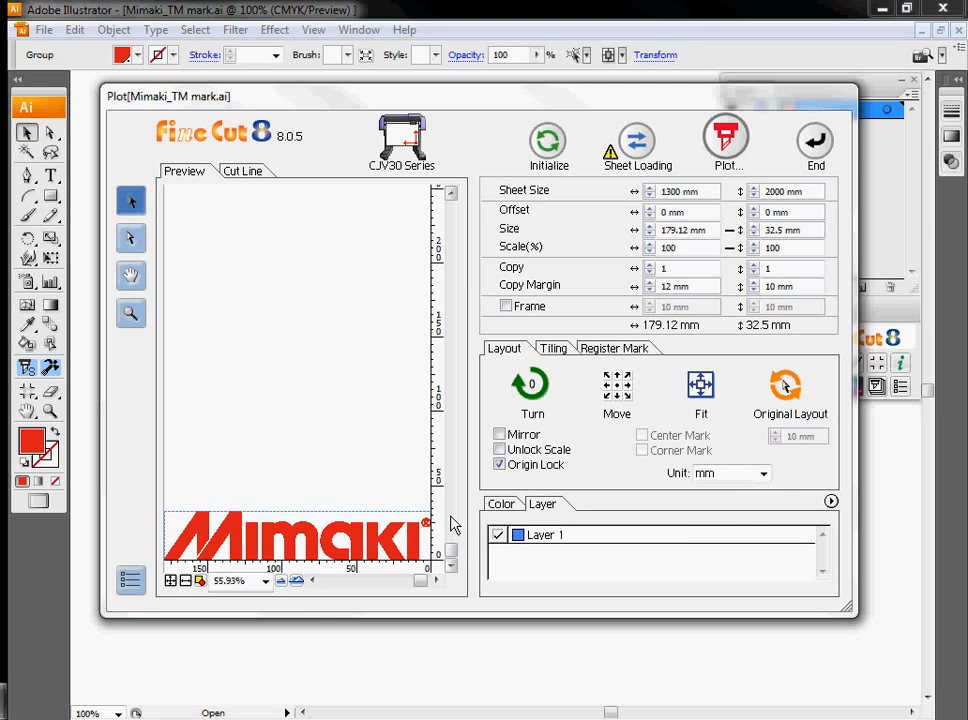
Set the plot unit to inch and offset the logo by 1 in both horizontally and vertically
{"action": "left_click", "coordinate": [762, 473]}
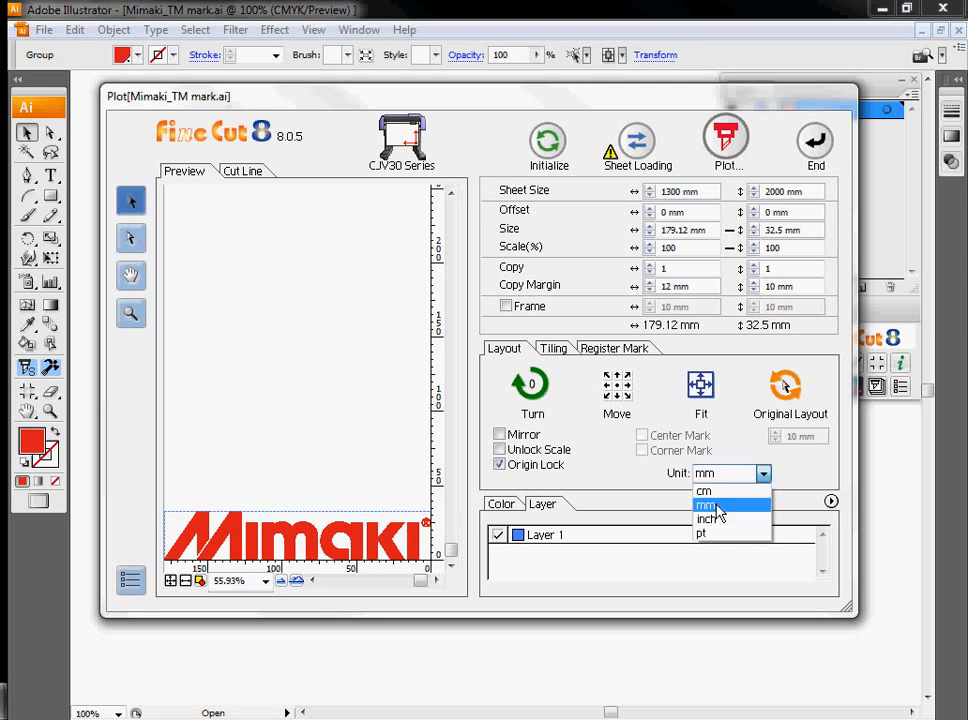
{"action": "left_click", "coordinate": [717, 522]}
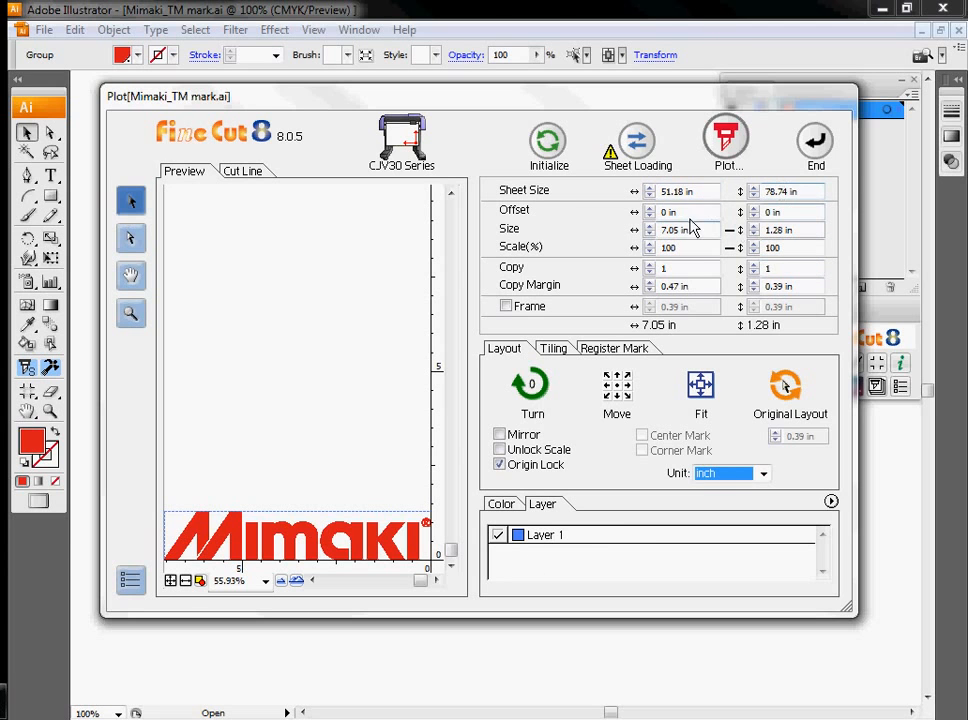
{"action": "left_click", "coordinate": [649, 208]}
{"action": "left_click", "coordinate": [753, 209]}
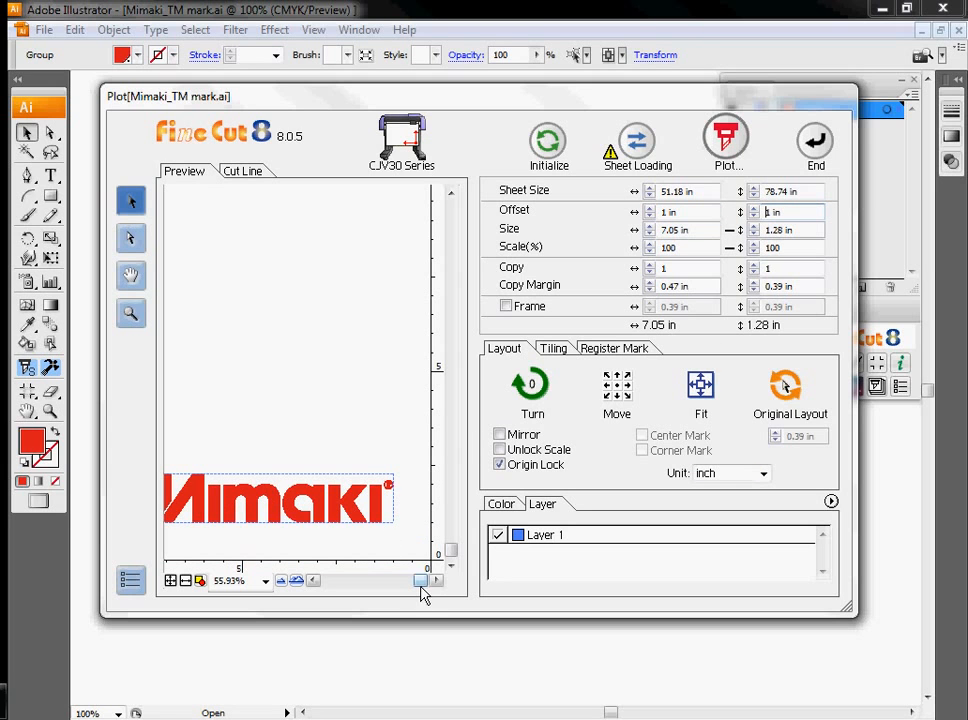
{"action": "mouse_move", "coordinate": [422, 582]}
{"action": "left_mouse_down"}
{"action": "mouse_move", "coordinate": [348, 583]}
{"action": "mouse_move", "coordinate": [434, 594]}
{"action": "left_mouse_up"}
{"action": "left_click", "coordinate": [267, 582]}
{"action": "left_click", "coordinate": [267, 583]}
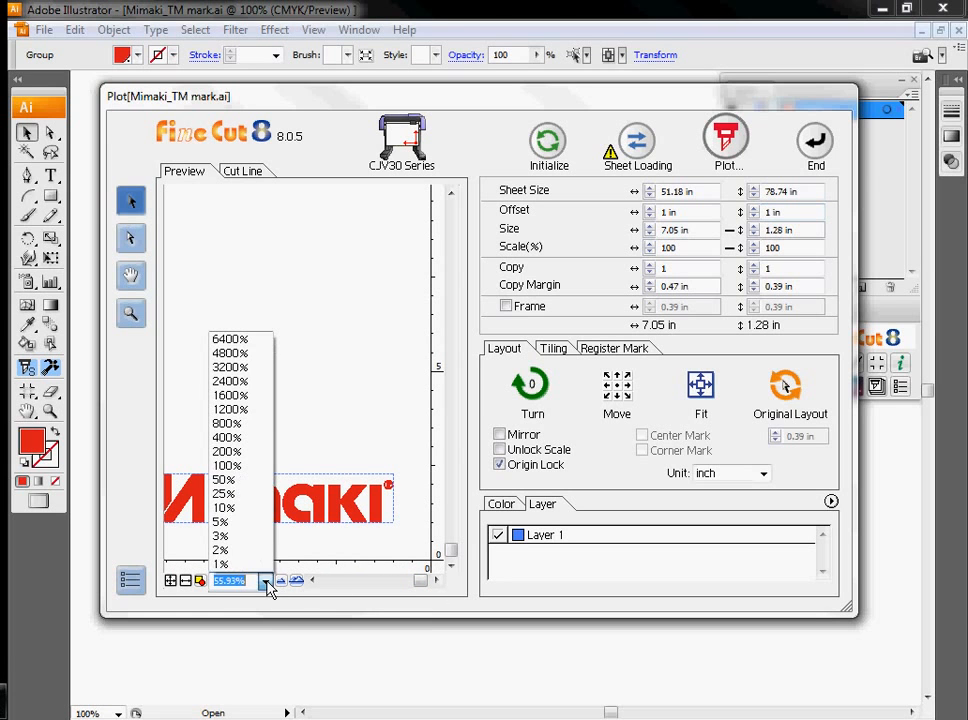
{"action": "left_click", "coordinate": [238, 490]}
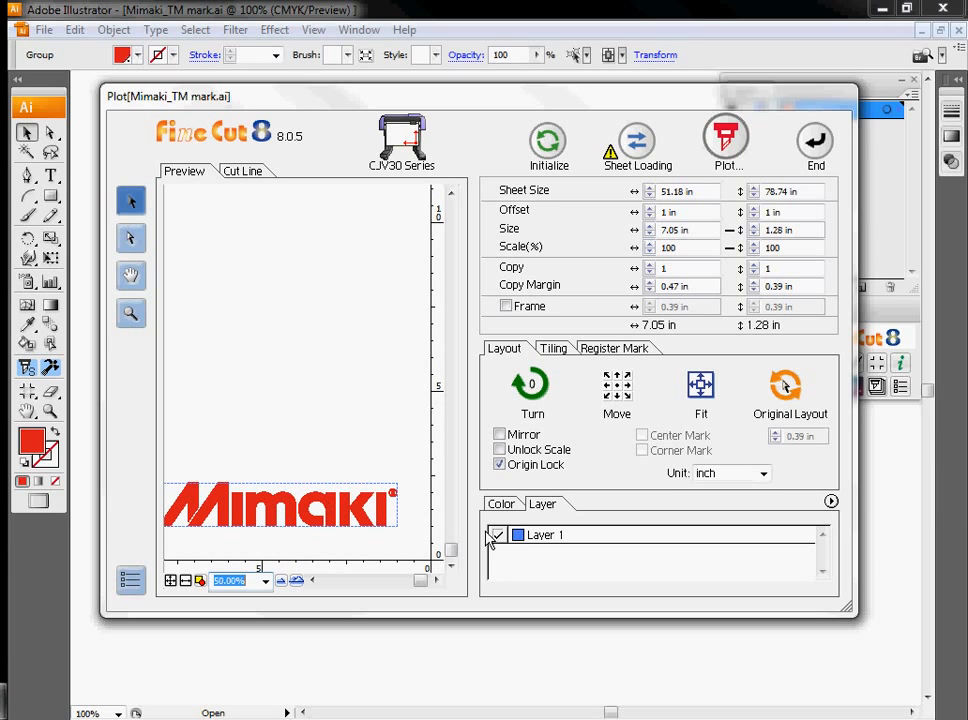
Try plotting the logo as two columns of several stacked copies, and reset to one copy in each direction
{"action": "left_click", "coordinate": [648, 265]}
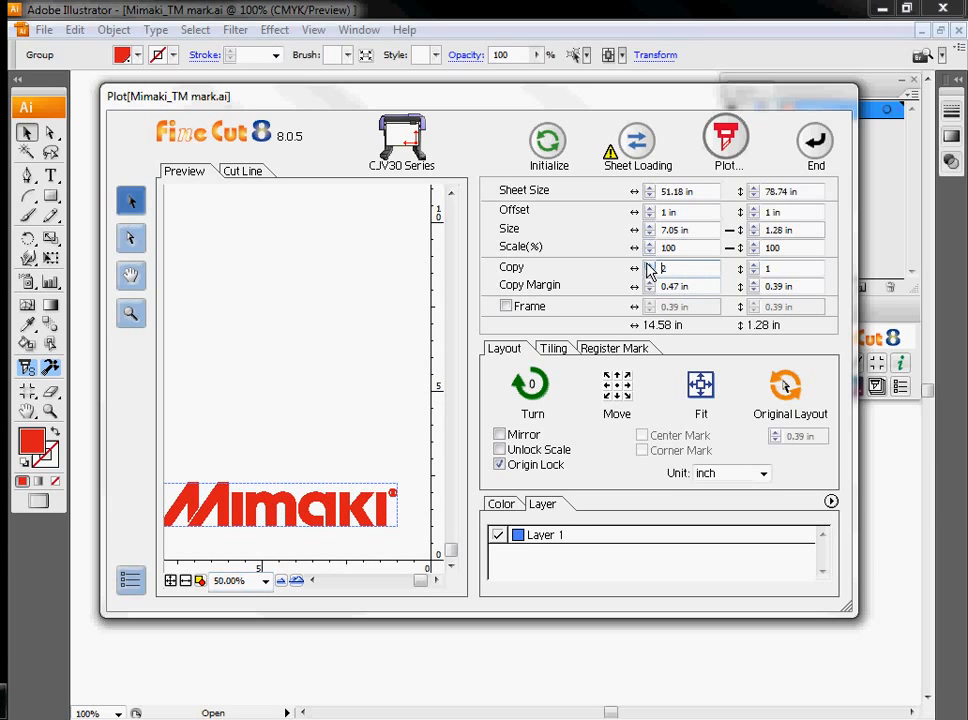
{"action": "left_click", "coordinate": [754, 264]}
{"action": "left_click", "coordinate": [754, 264]}
{"action": "left_click", "coordinate": [754, 264]}
{"action": "left_click", "coordinate": [754, 264]}
{"action": "left_click", "coordinate": [754, 273]}
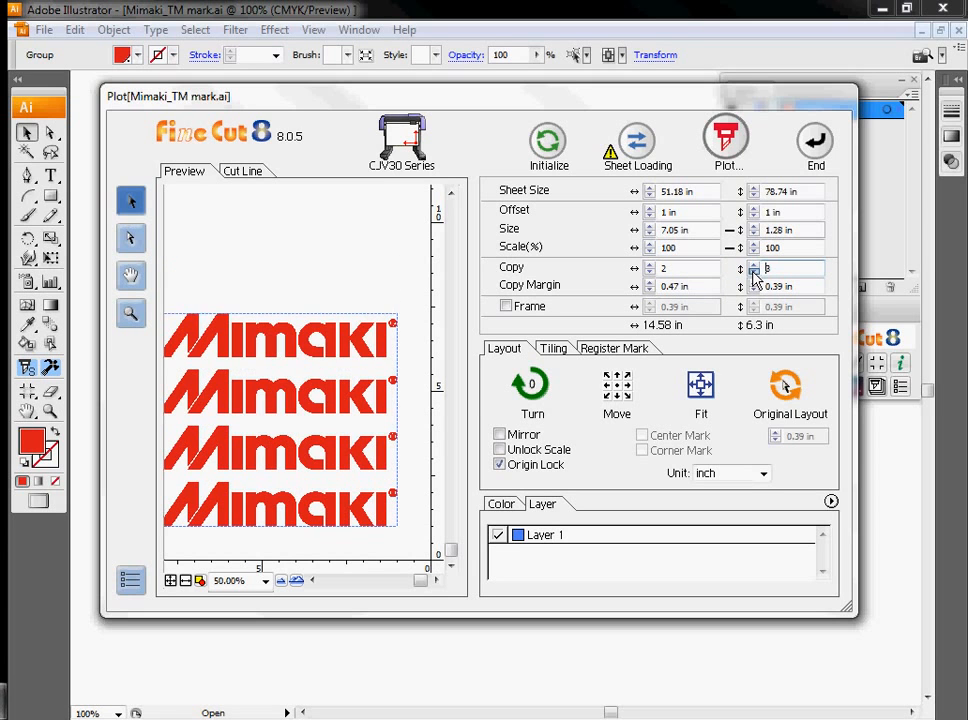
{"action": "left_click", "coordinate": [754, 273]}
{"action": "left_click", "coordinate": [754, 273]}
{"action": "left_click", "coordinate": [754, 273]}
{"action": "left_click", "coordinate": [650, 273]}
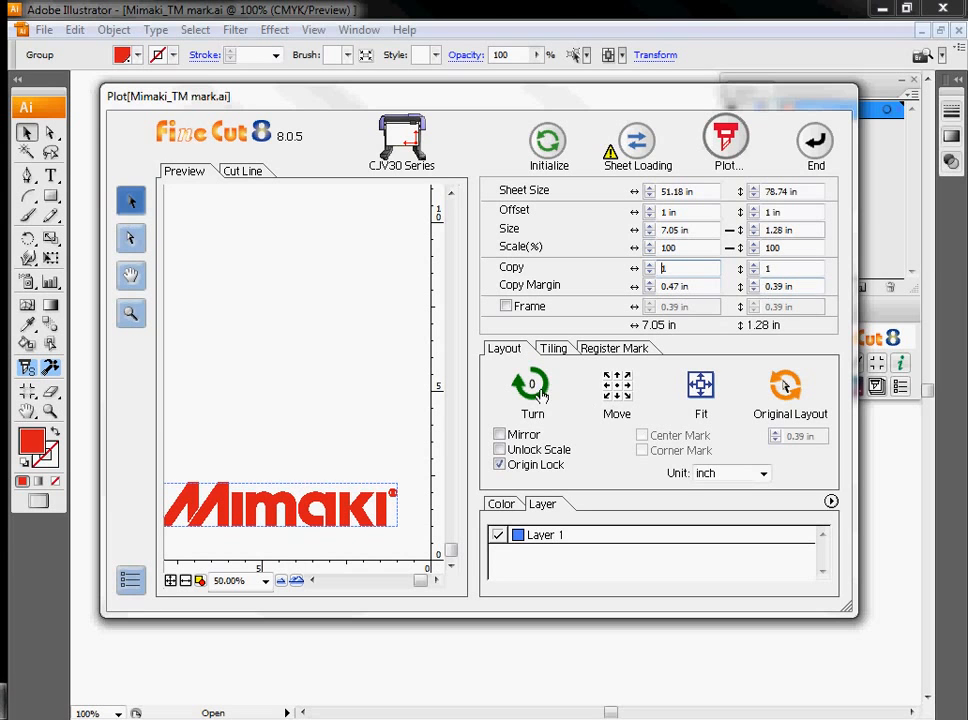
Try rotating the logo through a full turn in 90° increments, and switch mirroring on and off again
{"action": "left_click", "coordinate": [533, 385]}
{"action": "left_click", "coordinate": [533, 385]}
{"action": "left_click", "coordinate": [533, 385]}
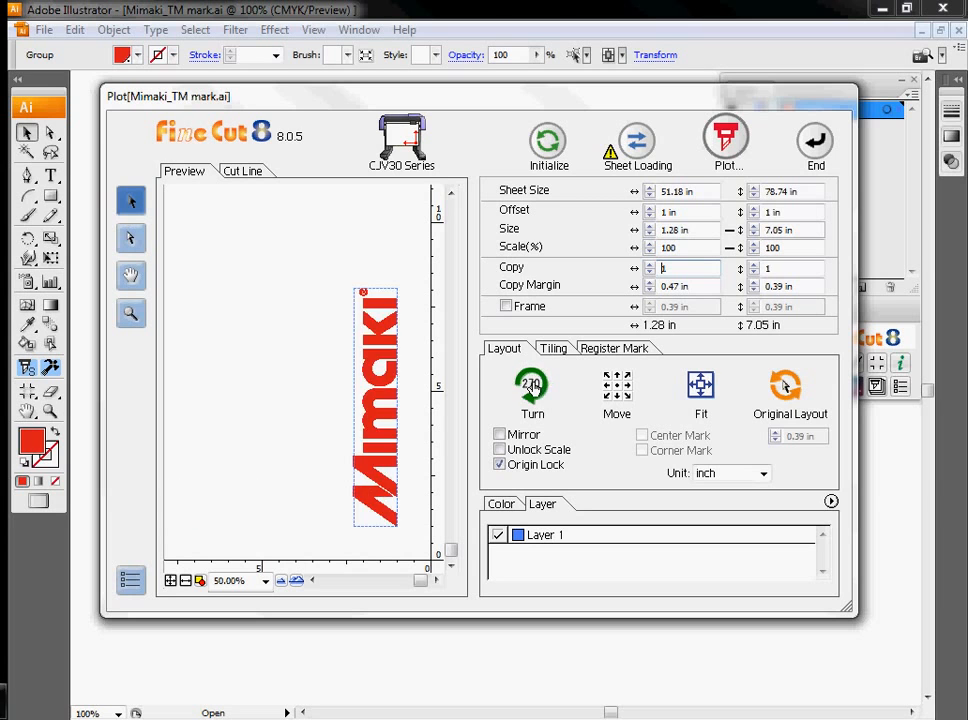
{"action": "left_click", "coordinate": [533, 385]}
{"action": "left_click", "coordinate": [500, 435]}
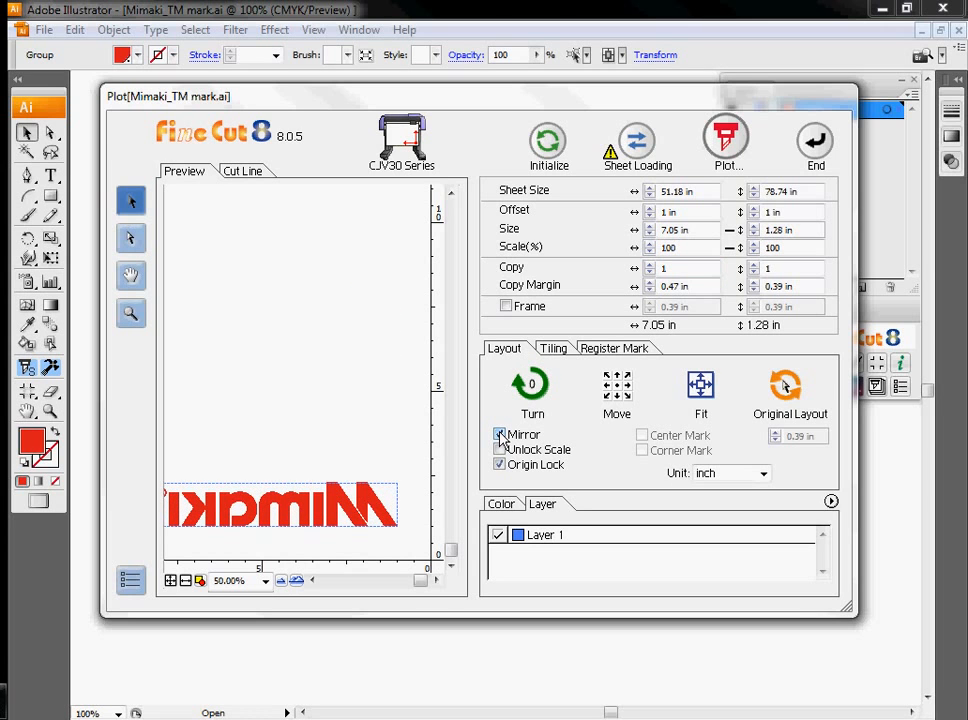
{"action": "left_click", "coordinate": [500, 435]}
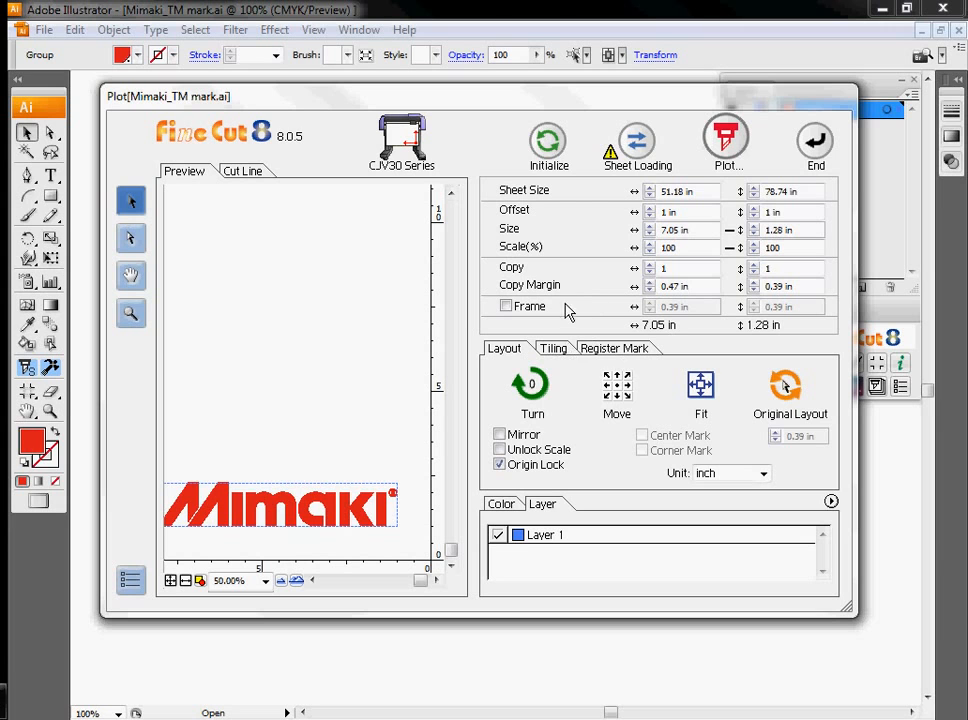
Review the tiling and register mark options, and save the logo's plot data to the Desktop as FCCommand
{"action": "left_click", "coordinate": [553, 350]}
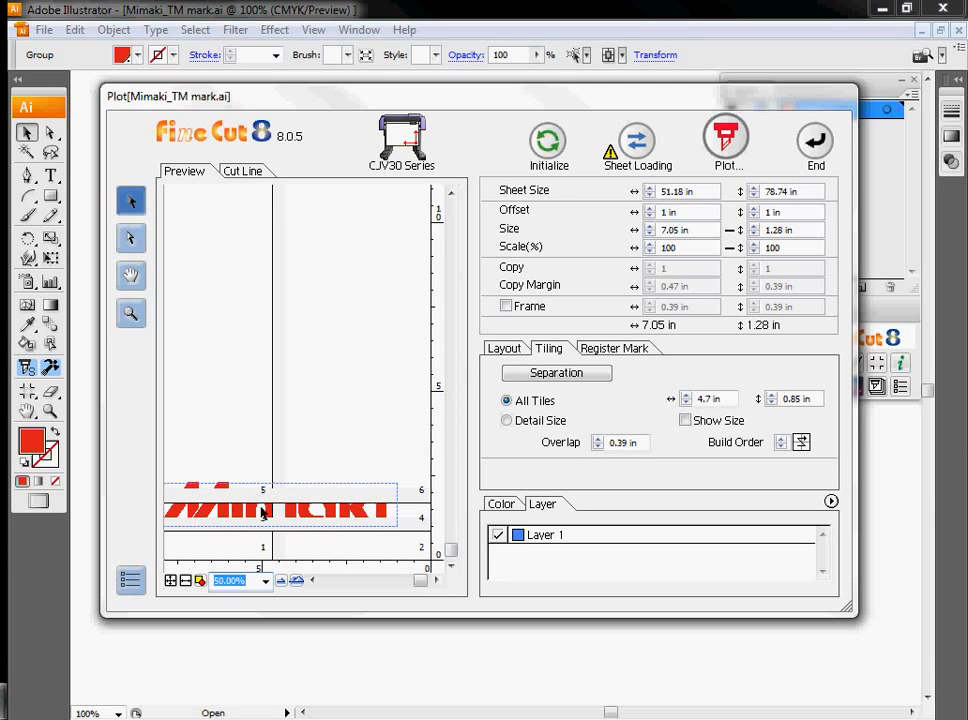
{"action": "left_click", "coordinate": [627, 350]}
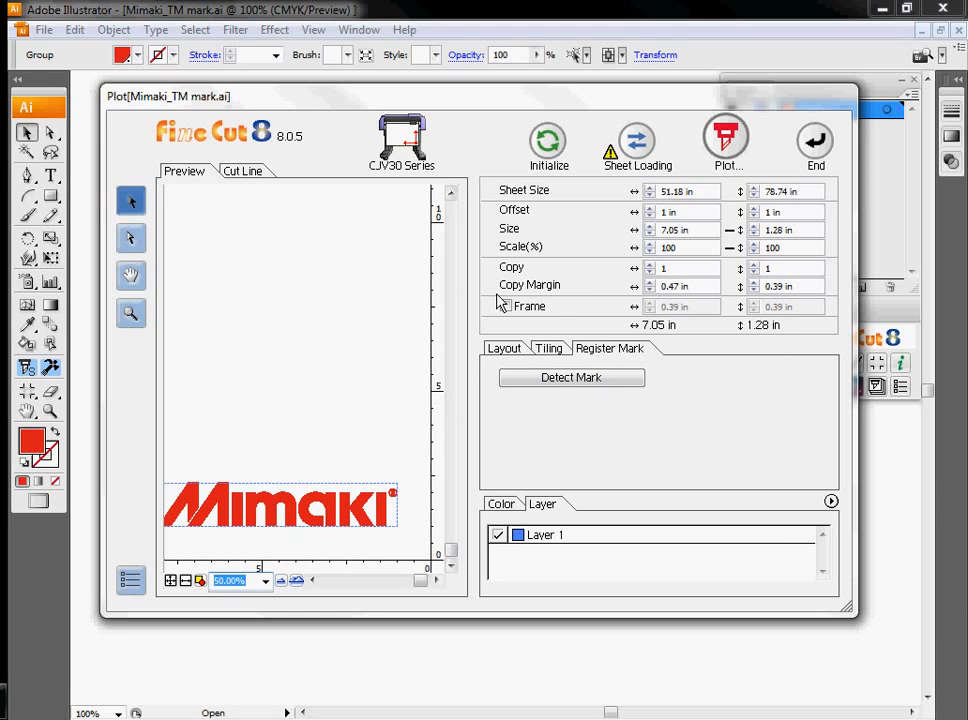
{"action": "left_click", "coordinate": [729, 143]}
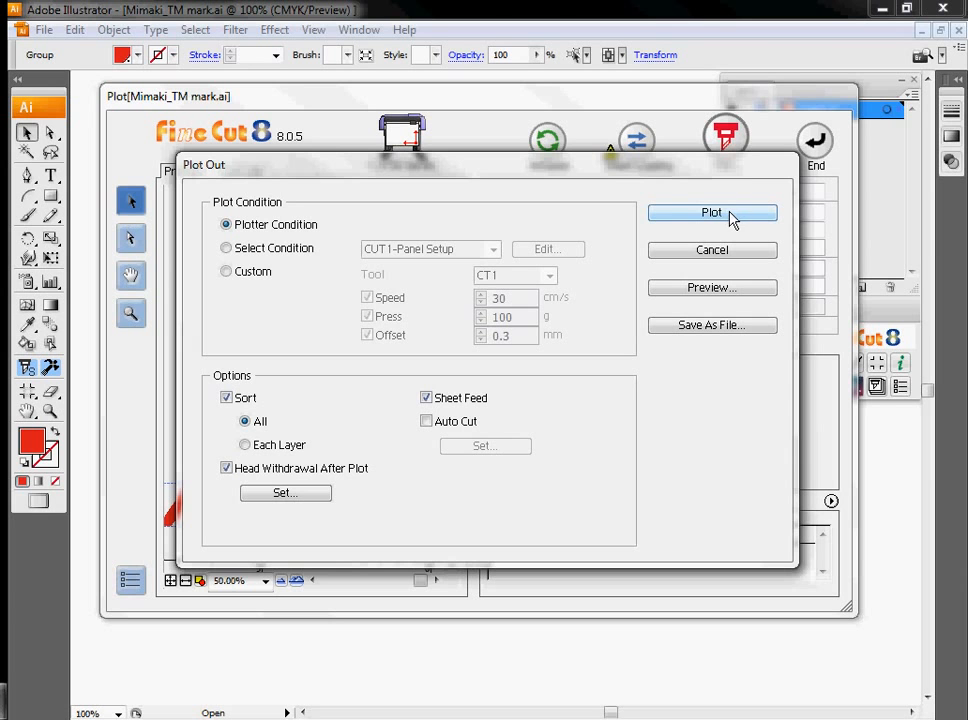
{"action": "left_click", "coordinate": [715, 334]}
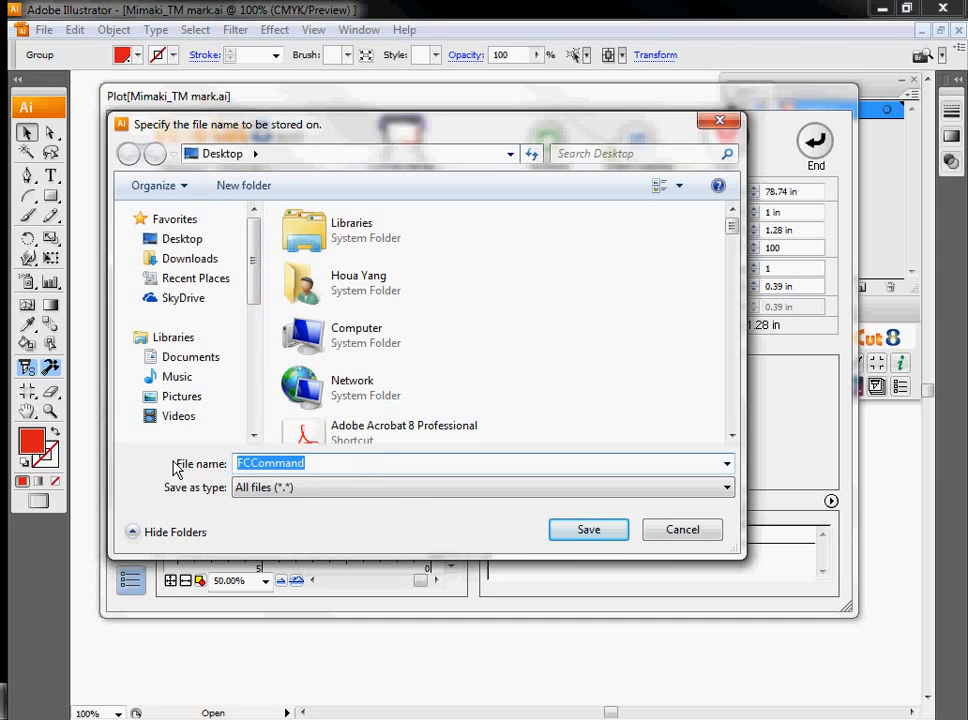
{"action": "left_click", "coordinate": [167, 243]}
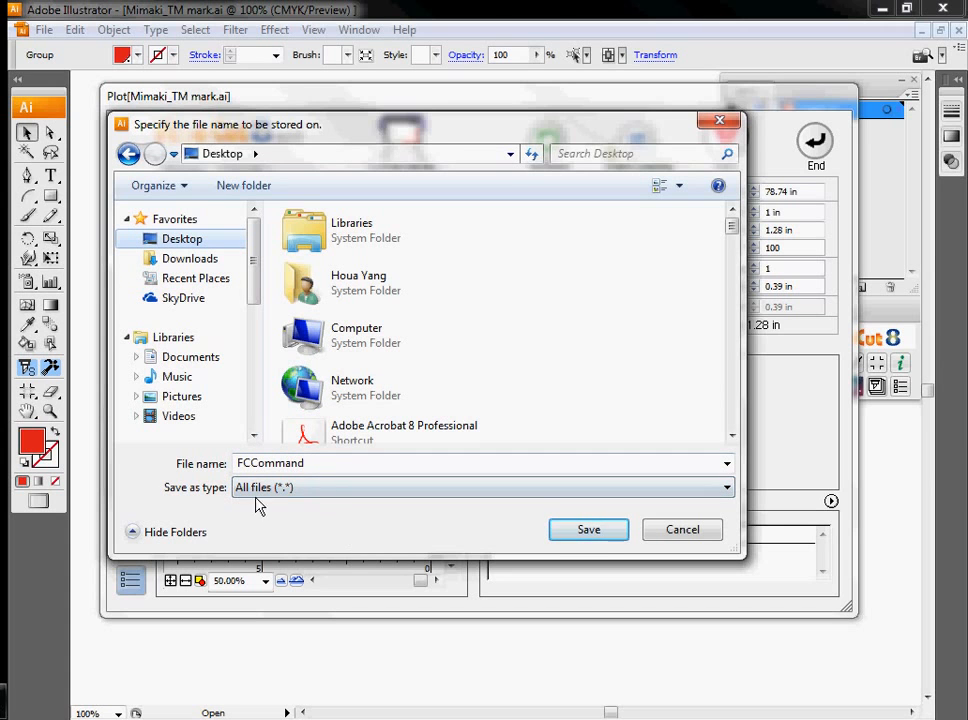
{"action": "left_click", "coordinate": [587, 537]}
{"action": "left_click", "coordinate": [553, 382]}
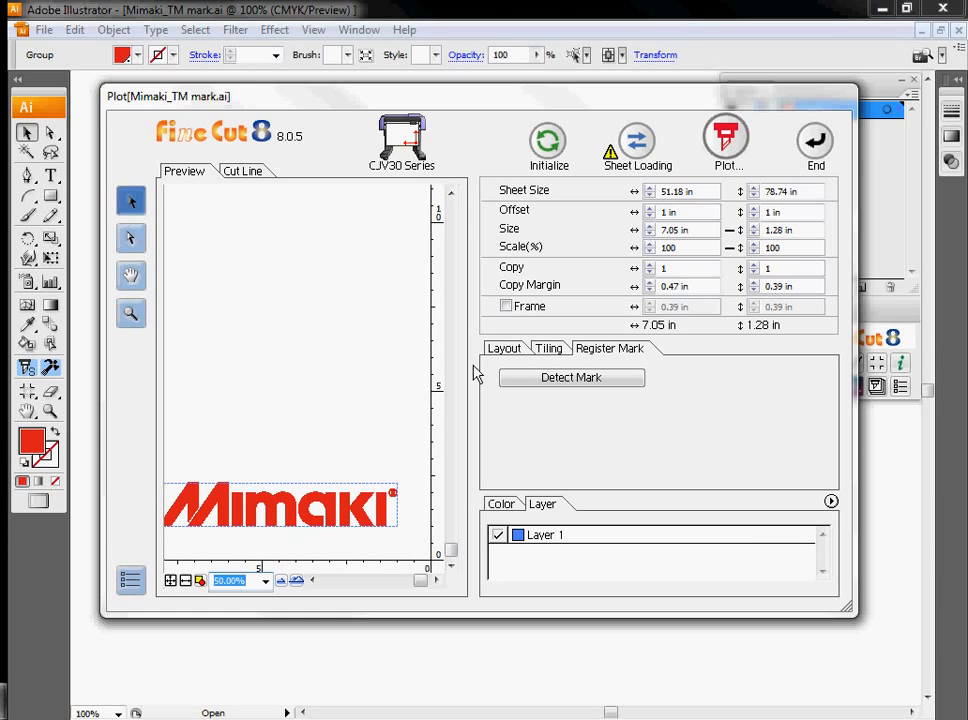
{"action": "left_click", "coordinate": [816, 147]}
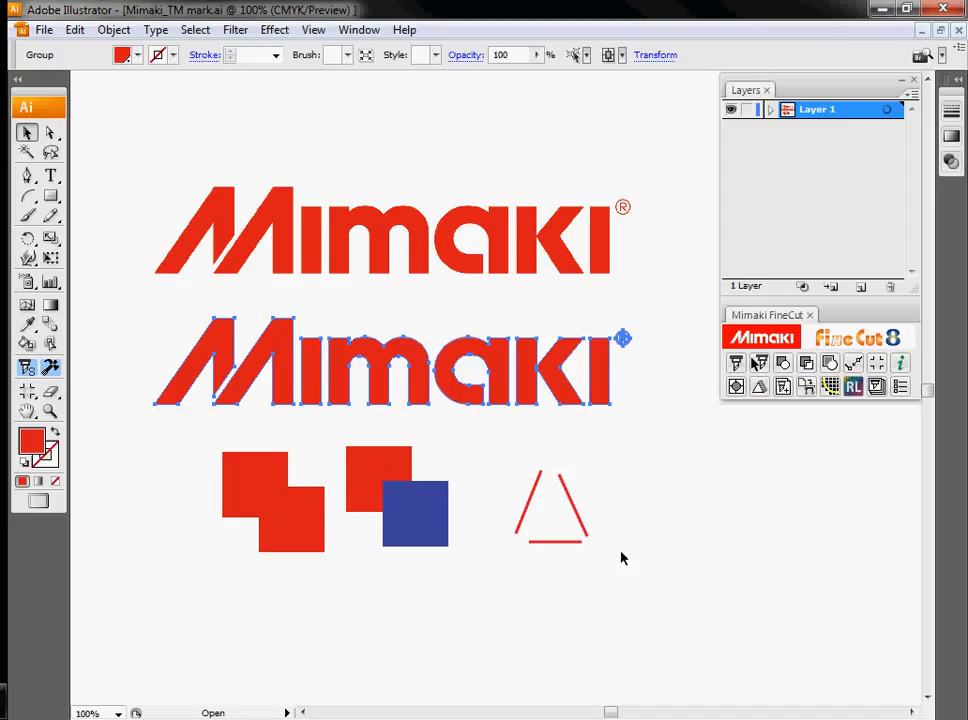
Open the artwork in the regular plot window, fit the preview to it, and compare the cut line view with the filled preview
{"action": "left_click", "coordinate": [737, 364]}
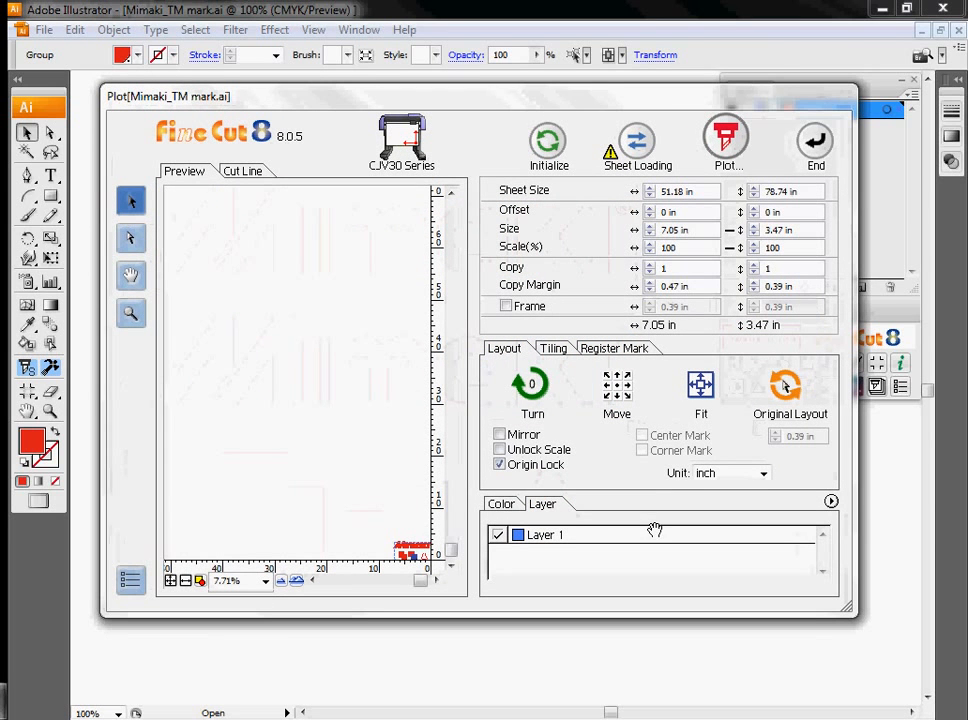
{"action": "left_click", "coordinate": [199, 581]}
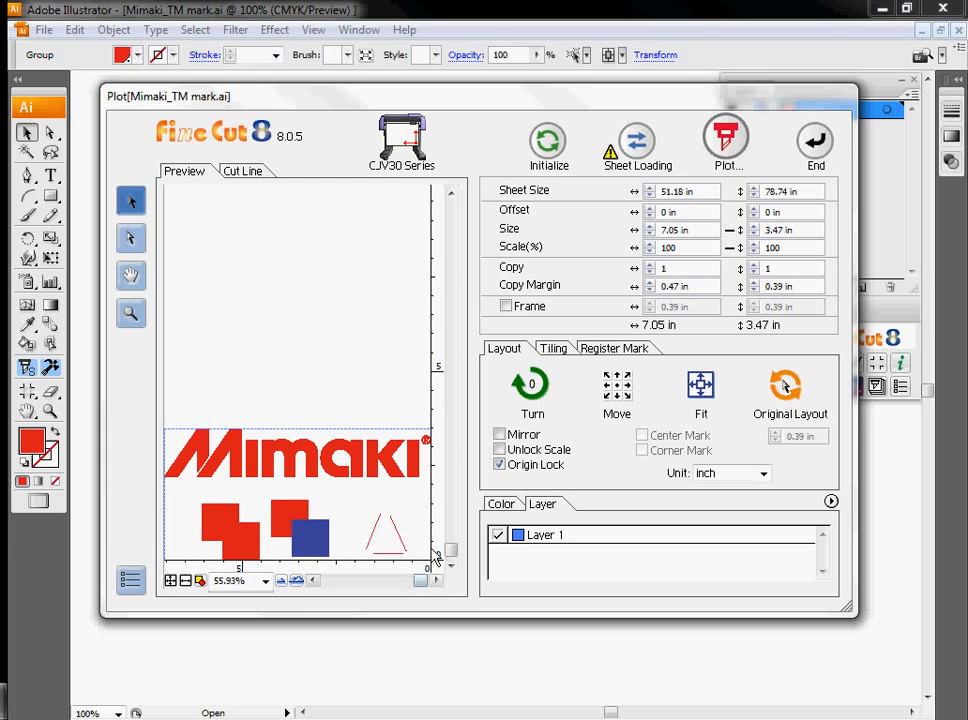
{"action": "left_click", "coordinate": [243, 172]}
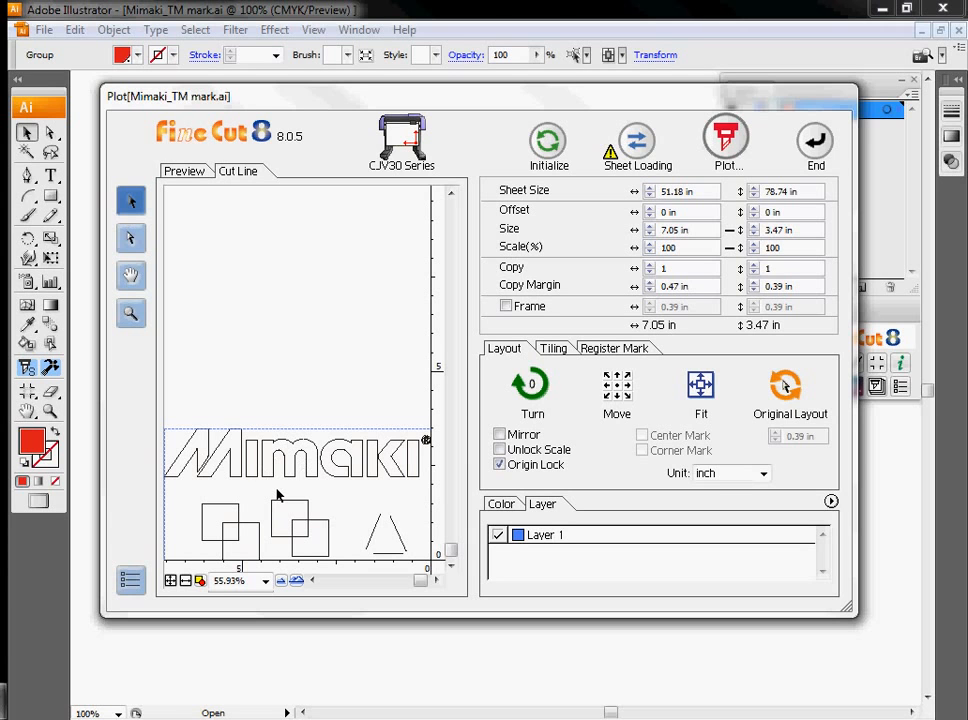
{"action": "left_click", "coordinate": [186, 170]}
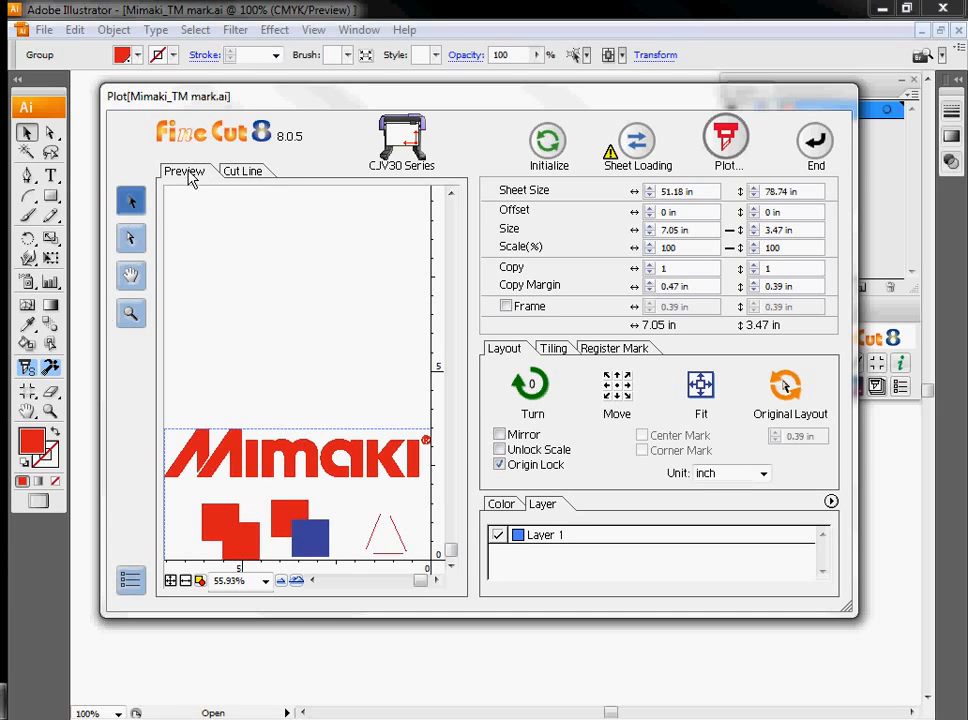
{"action": "left_click", "coordinate": [814, 152]}
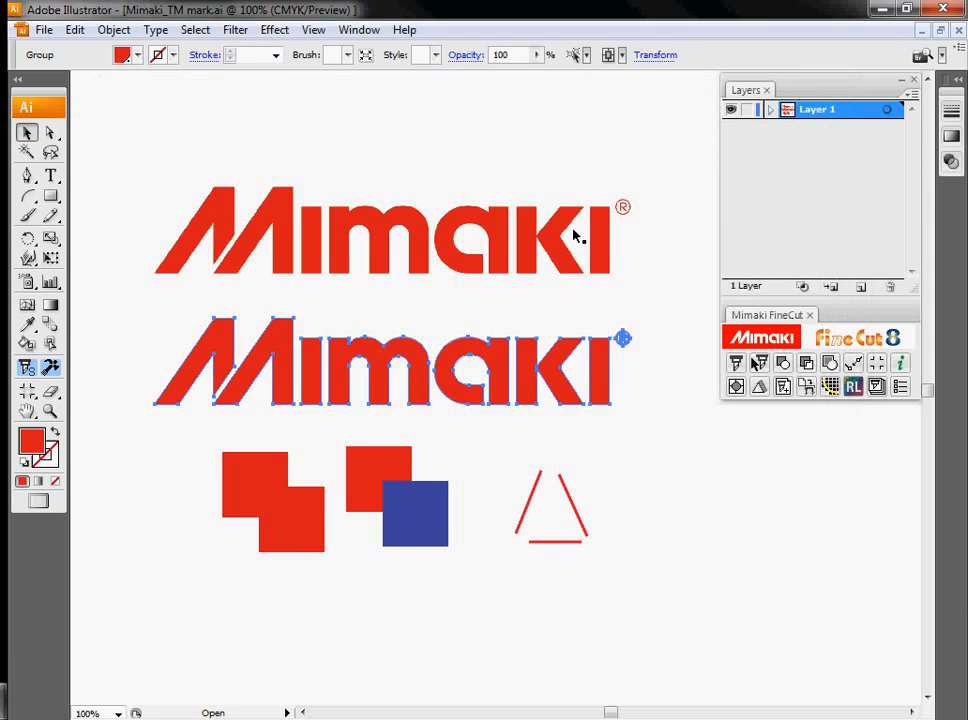
Open the artwork for output to RasterLink and examine the print, cut and print-and-cut views and the hot folder path
{"action": "left_click", "coordinate": [853, 388]}
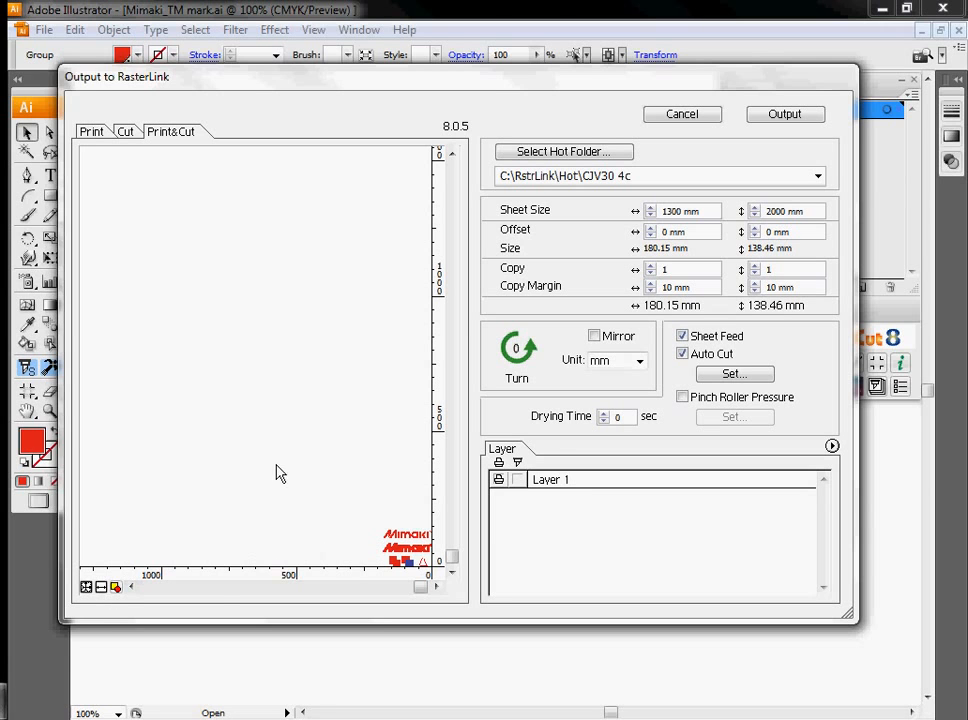
{"action": "left_click", "coordinate": [115, 587]}
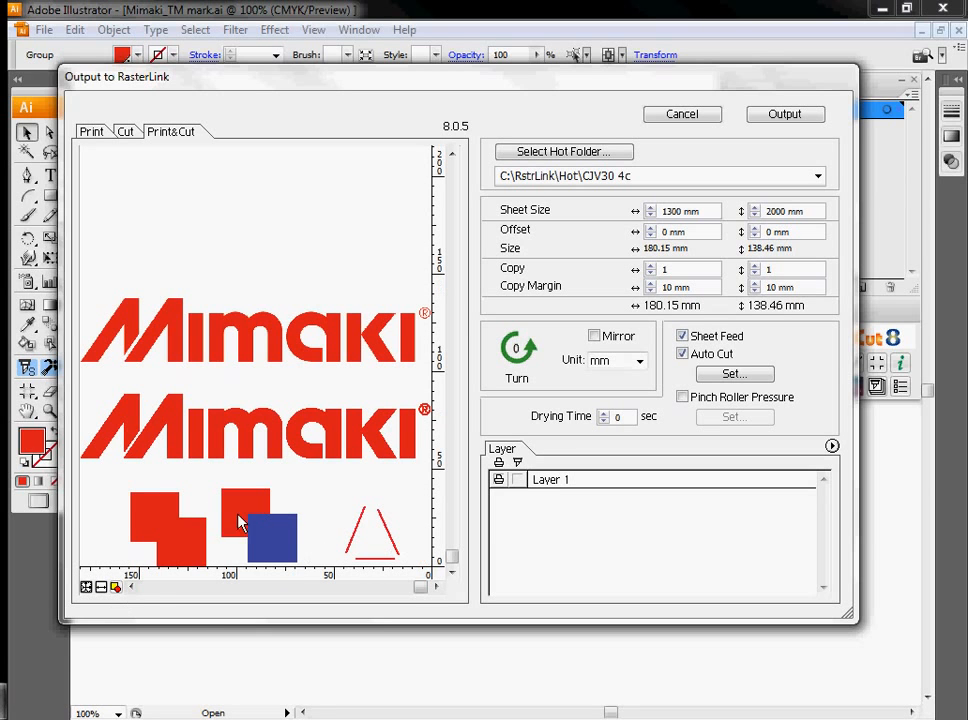
{"action": "left_click", "coordinate": [90, 133]}
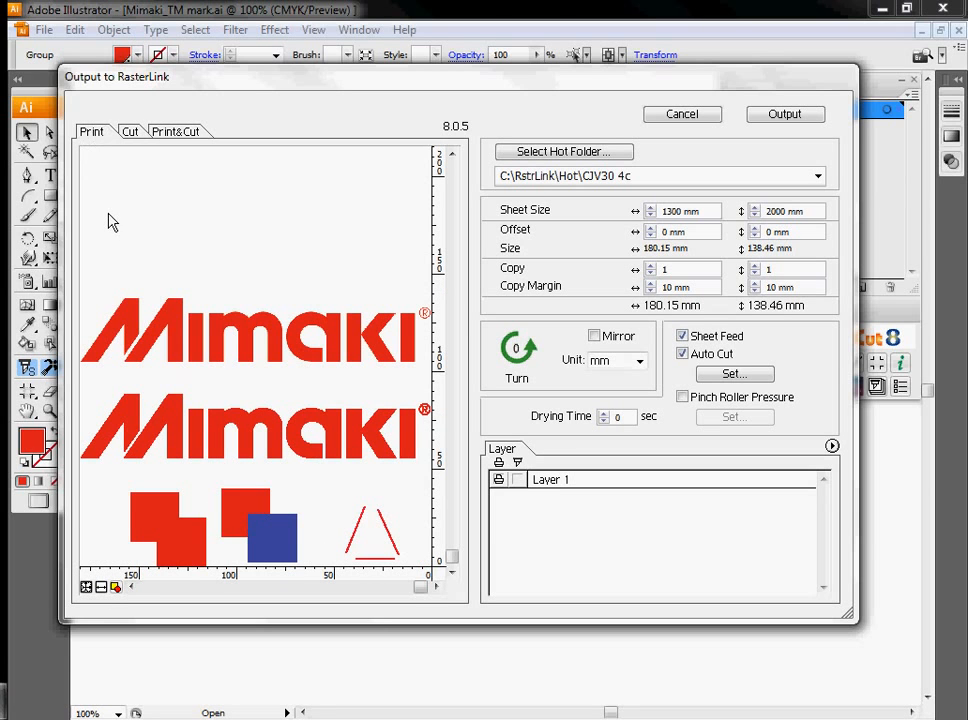
{"action": "left_click", "coordinate": [129, 132]}
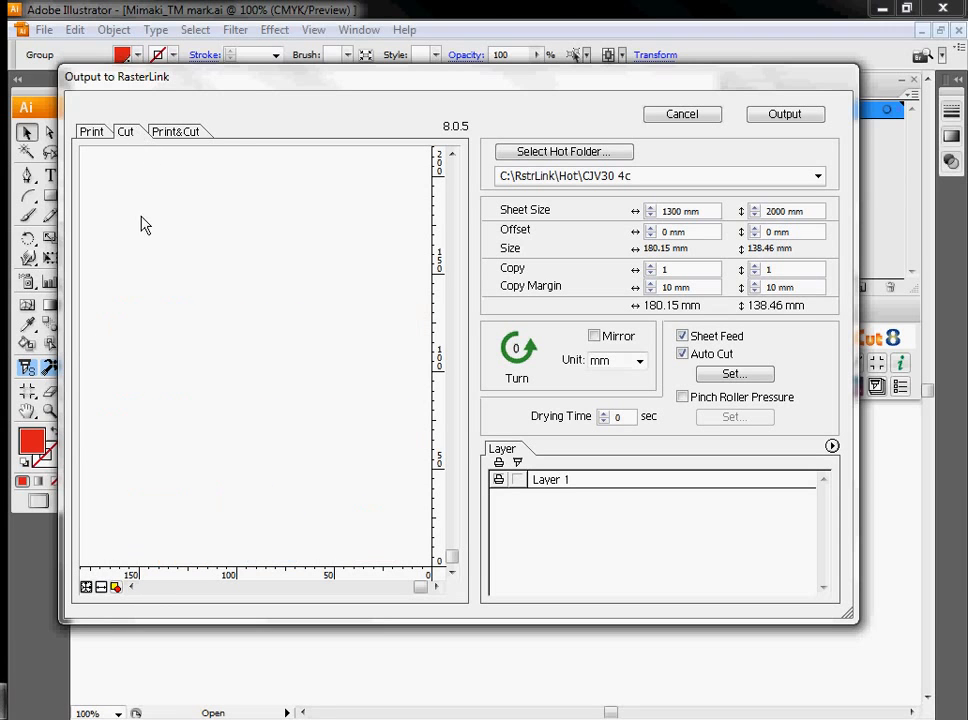
{"action": "left_click", "coordinate": [176, 132]}
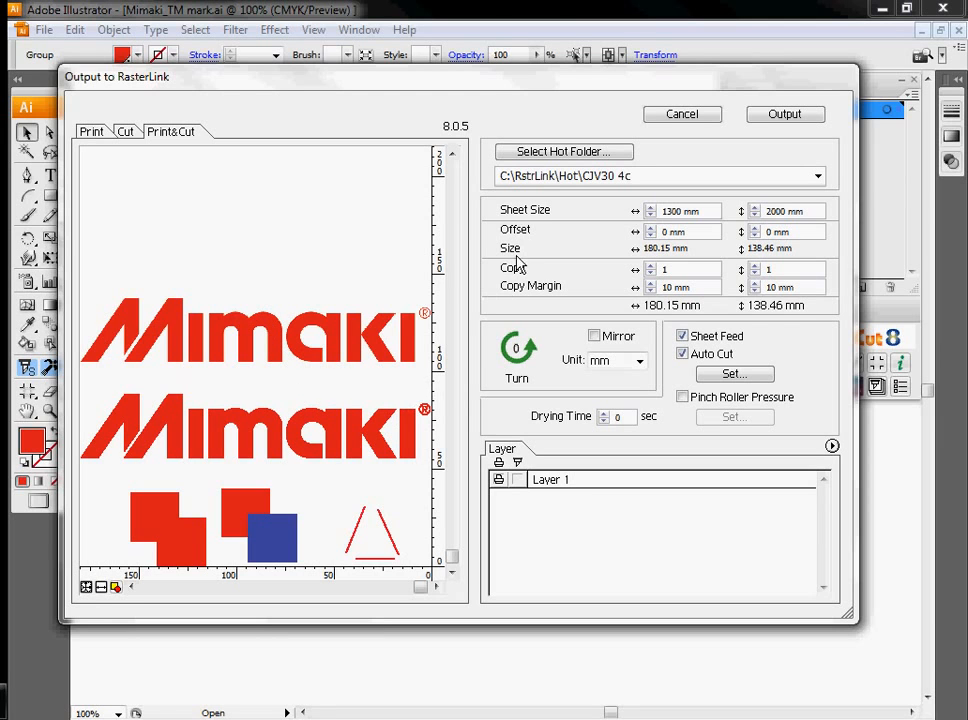
{"action": "triple_click", "coordinate": [512, 175]}
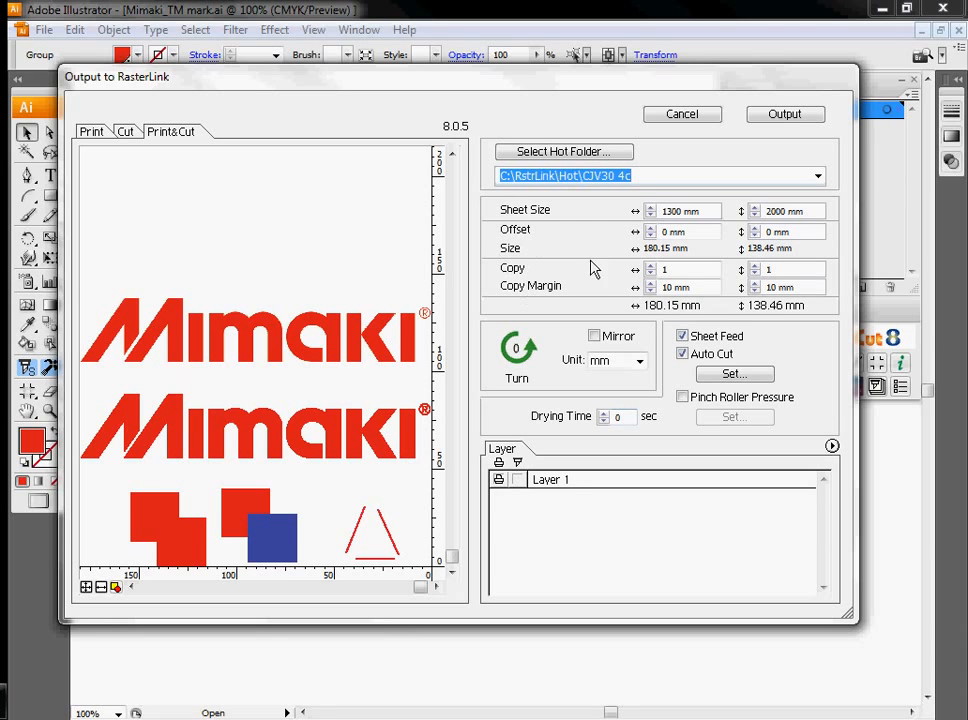
Try rotating the RasterLink output layout through a full turn in 90° increments
{"action": "left_click", "coordinate": [517, 348]}
{"action": "left_click", "coordinate": [517, 348]}
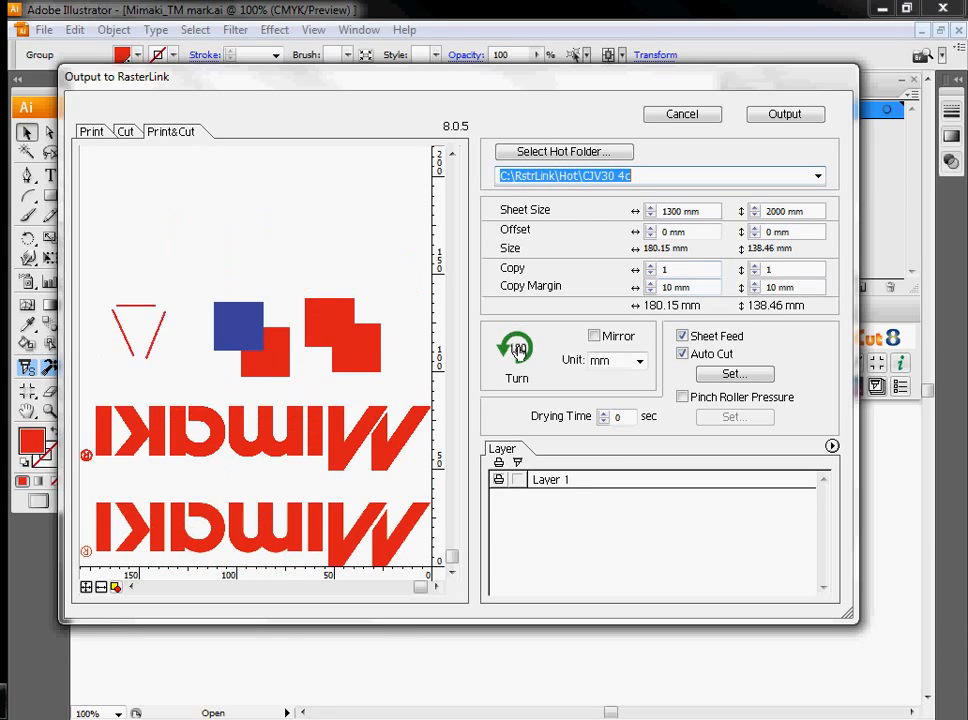
{"action": "left_click", "coordinate": [517, 348]}
{"action": "left_click", "coordinate": [517, 348]}
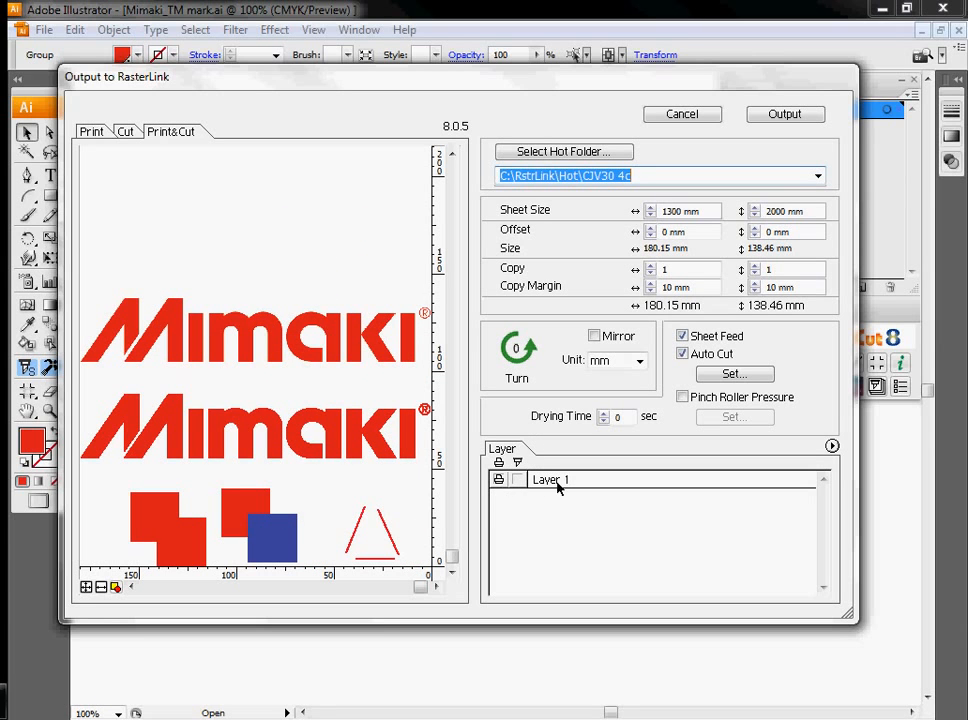
Enable cutting alongside printing for Layer 1, and output from the cut-only view to the CJV30 4c hot folder as Illustrator CS3 EPS
{"action": "left_click", "coordinate": [499, 481]}
{"action": "left_click", "coordinate": [500, 482]}
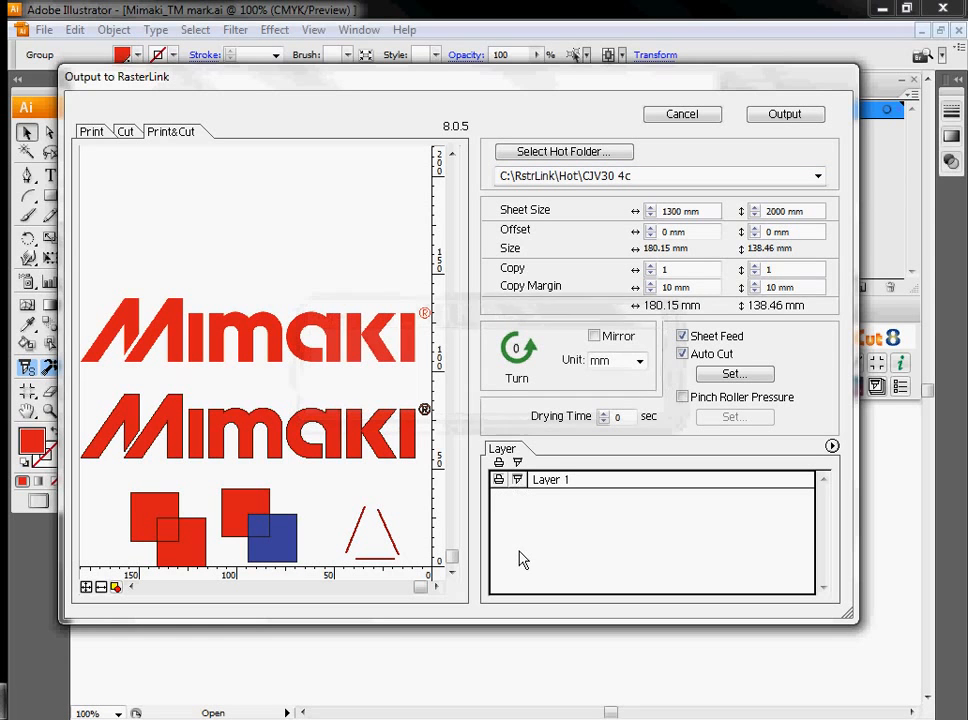
{"action": "left_click", "coordinate": [93, 132]}
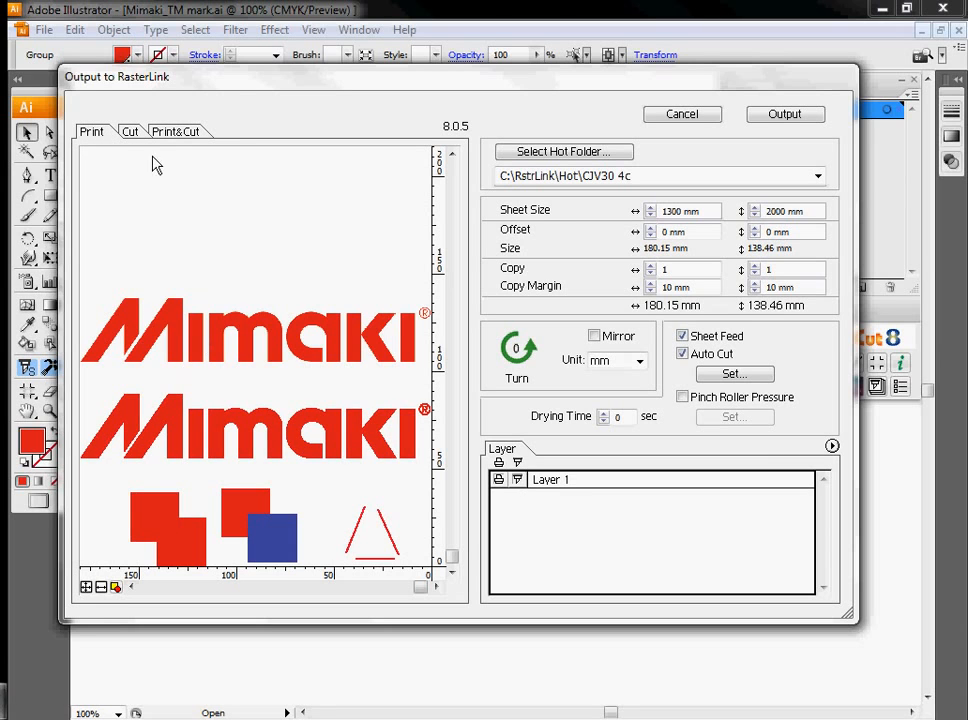
{"action": "left_click", "coordinate": [129, 132]}
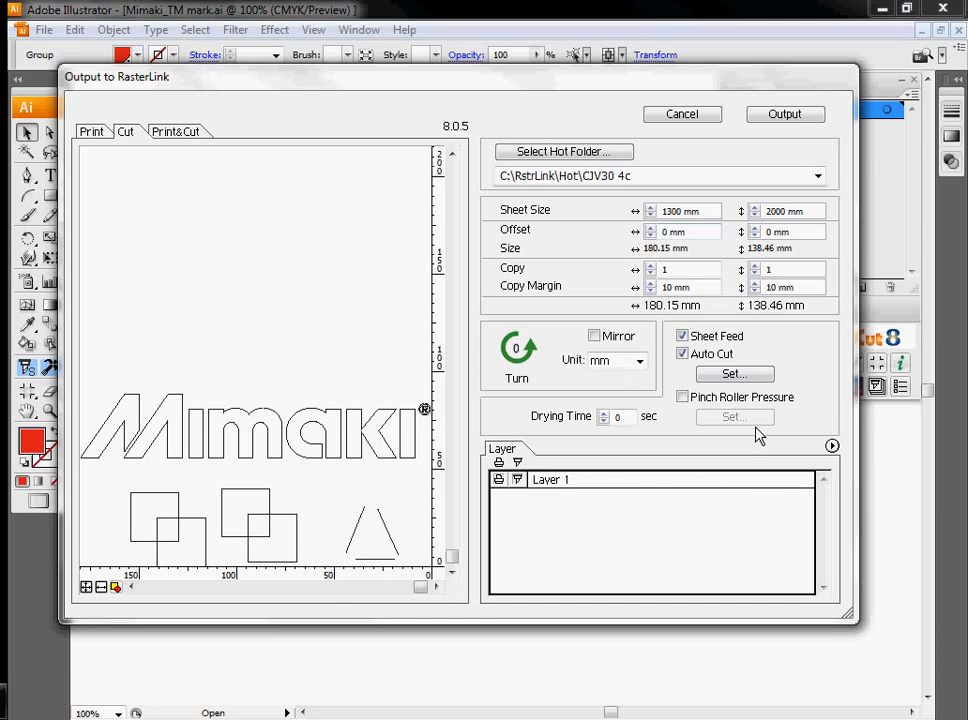
{"action": "left_click", "coordinate": [784, 117]}
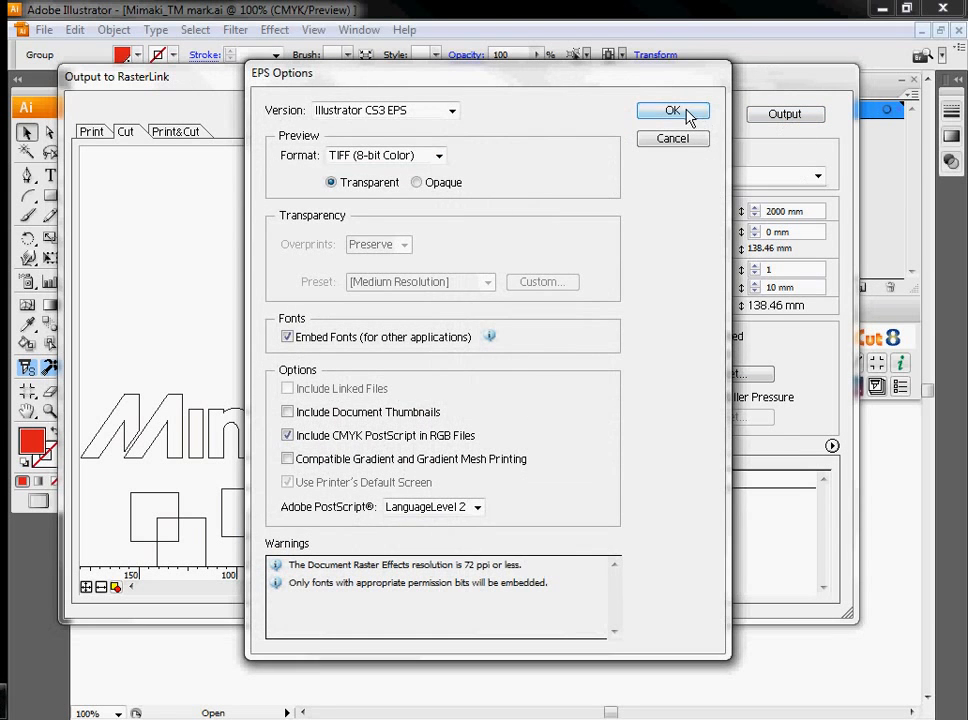
{"action": "left_click", "coordinate": [684, 113]}
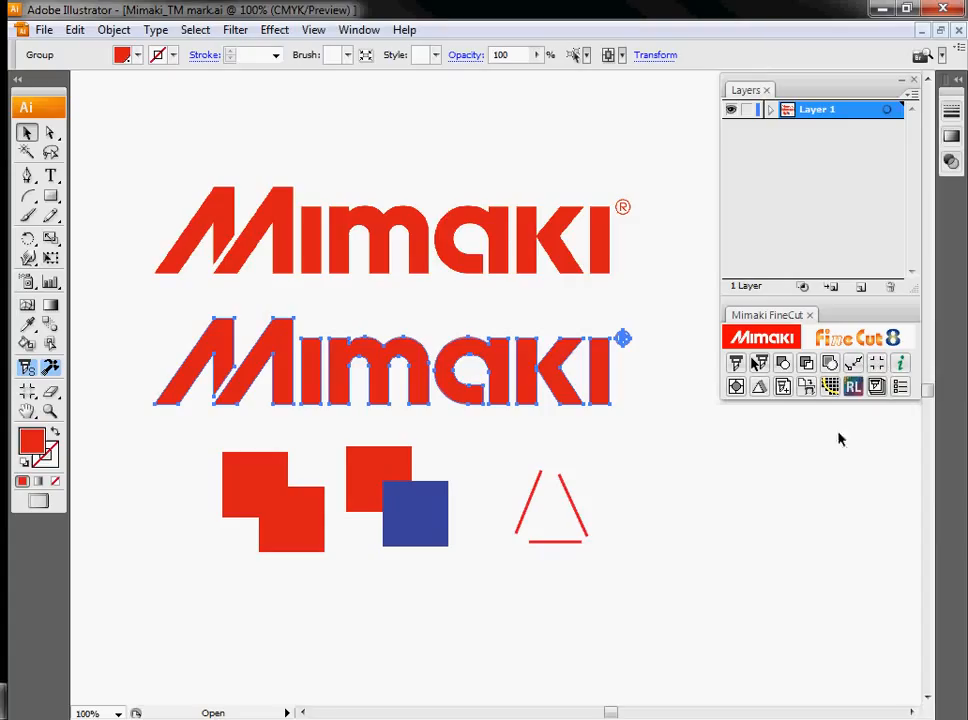
Import the FCCommand.dat plot file with a step size of 0.025 and place the outlined logo vertically beside the red logos
{"action": "left_click", "coordinate": [783, 390]}
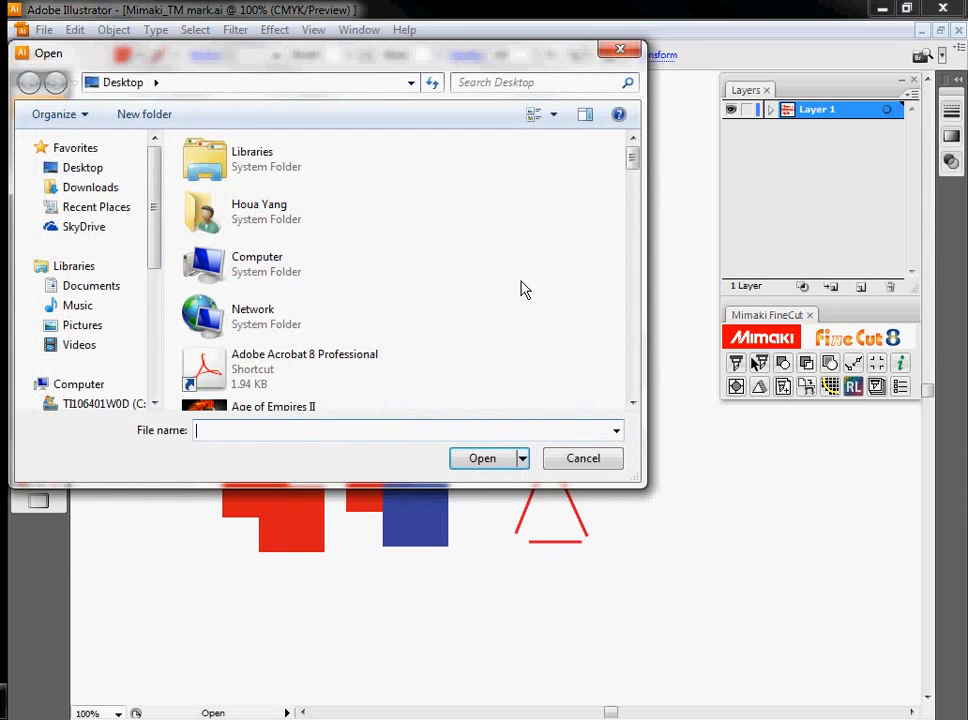
{"action": "left_click_drag", "start_coordinate": [635, 162], "coordinate": [600, 372]}
{"action": "left_click", "coordinate": [278, 323]}
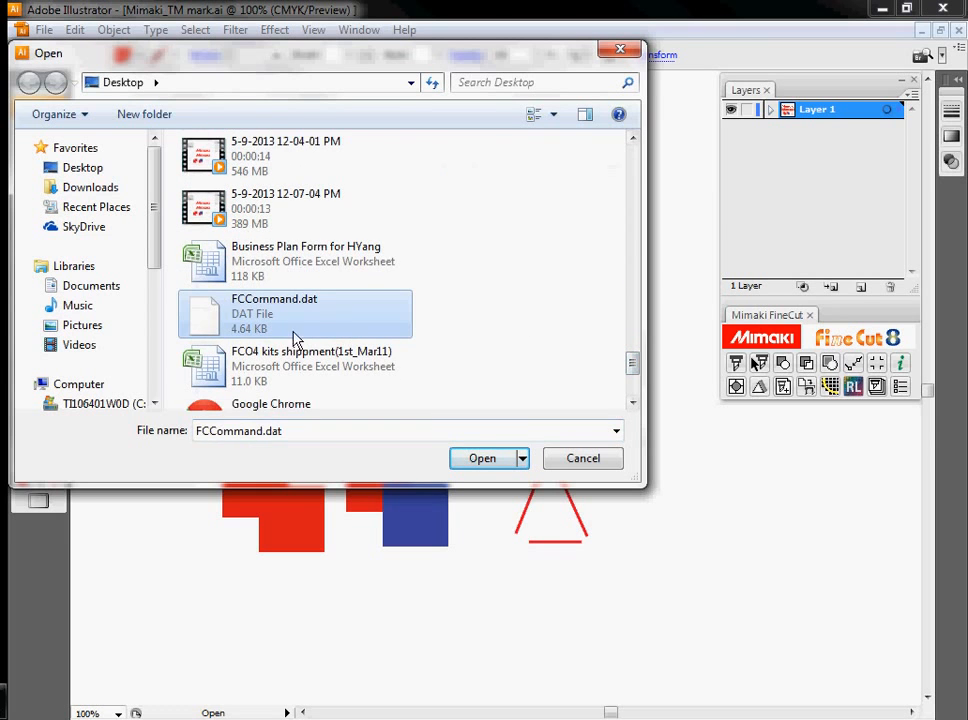
{"action": "left_click", "coordinate": [480, 459]}
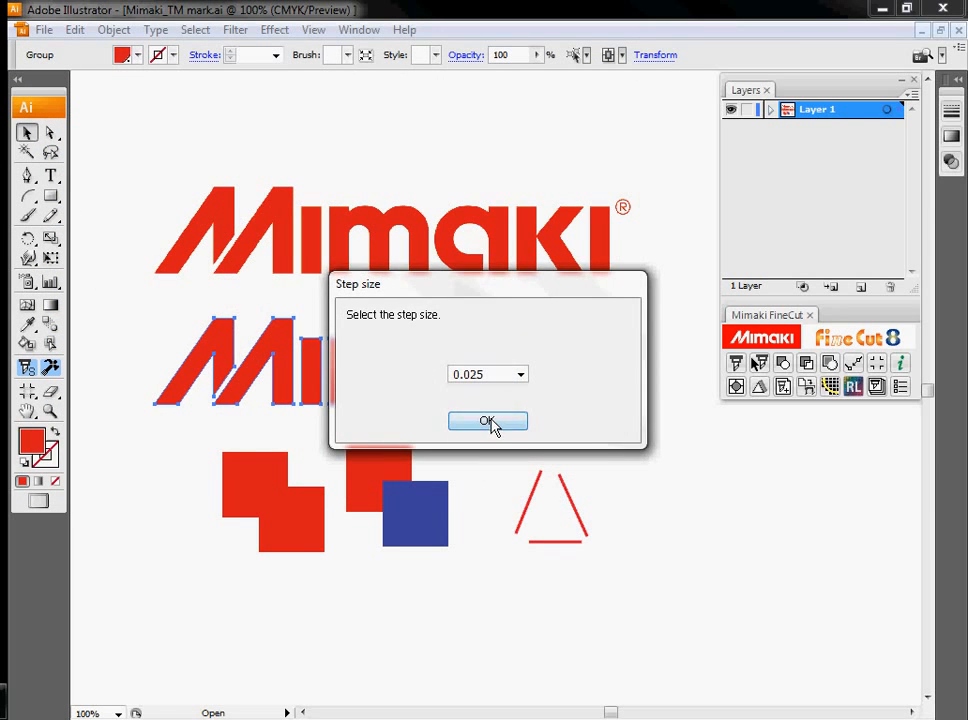
{"action": "left_click", "coordinate": [492, 422]}
{"action": "left_click_drag", "start_coordinate": [506, 188], "coordinate": [683, 211]}
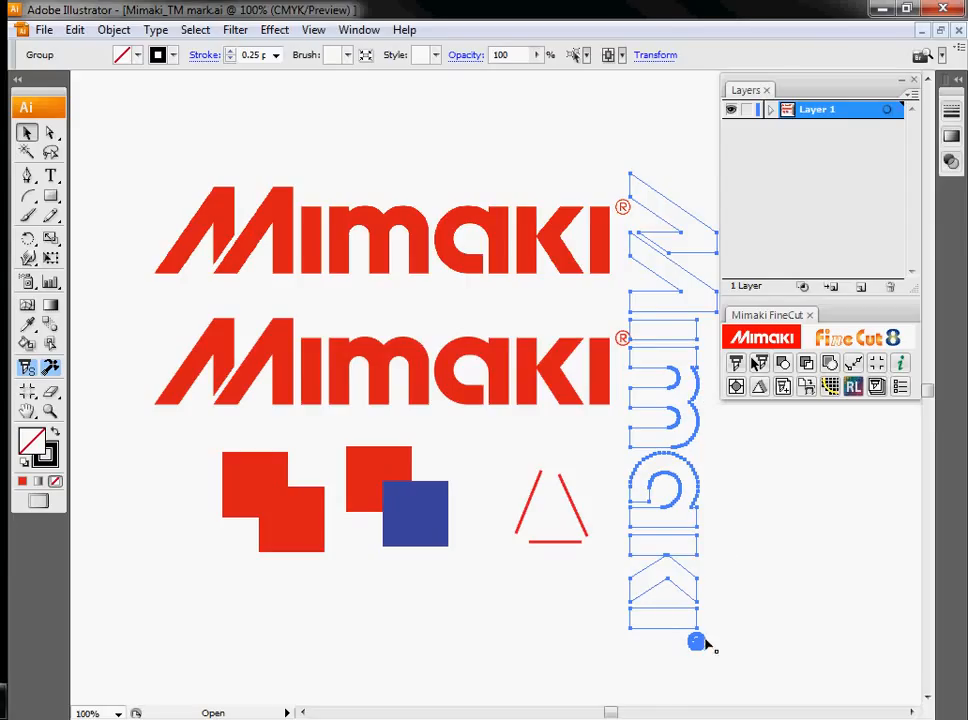
Compare the lower red logo with the imported vertical outline, and delete the outline
{"action": "left_click", "coordinate": [498, 383]}
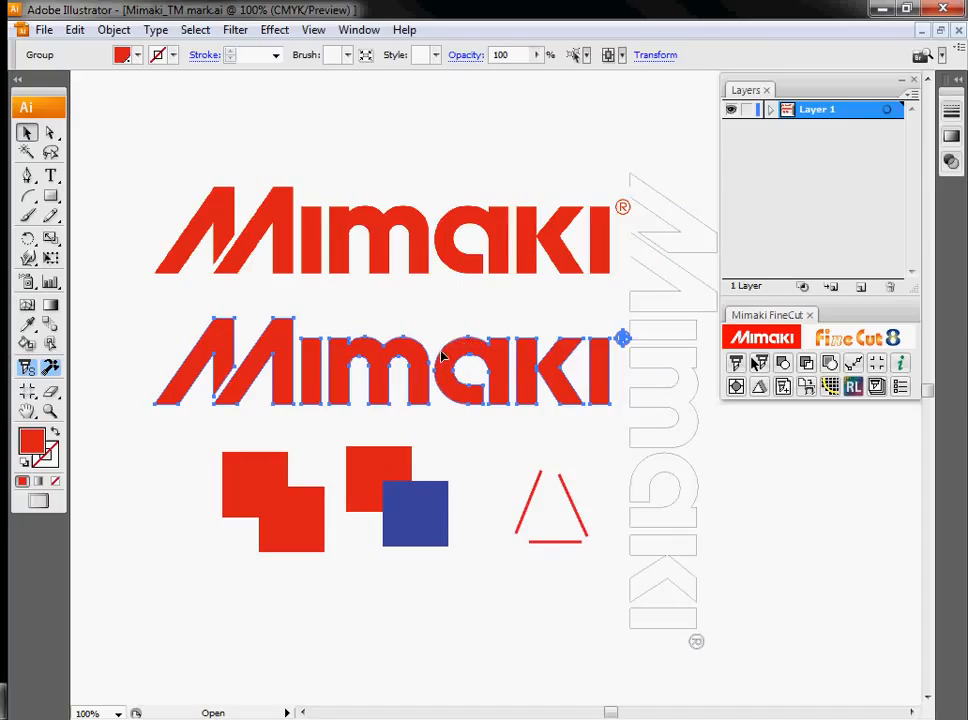
{"action": "left_click", "coordinate": [676, 362]}
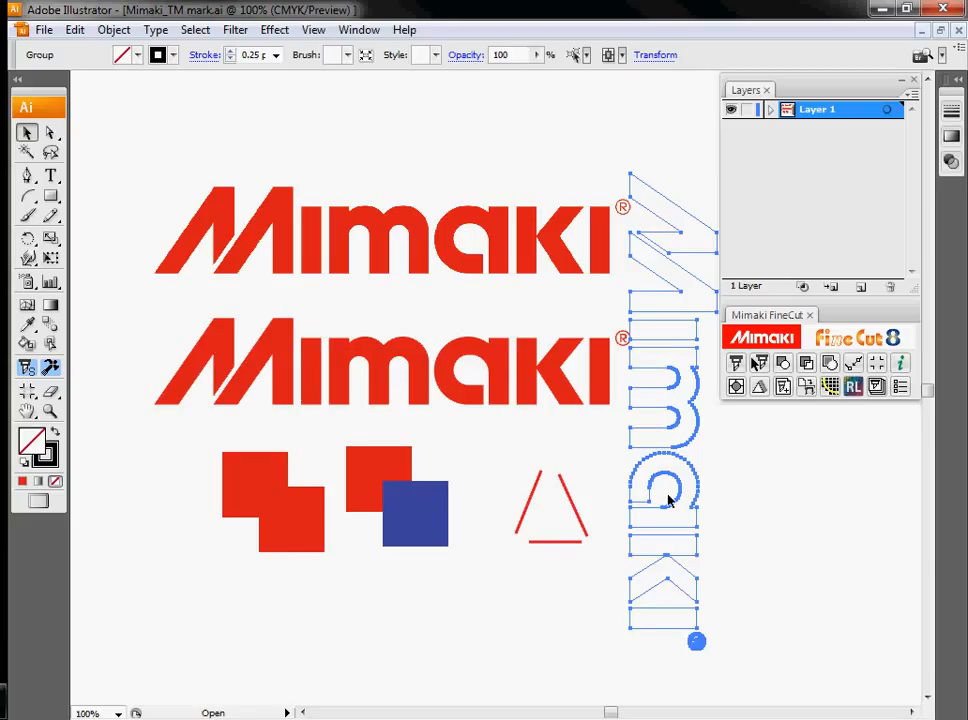
{"action": "key", "text": "Delete"}
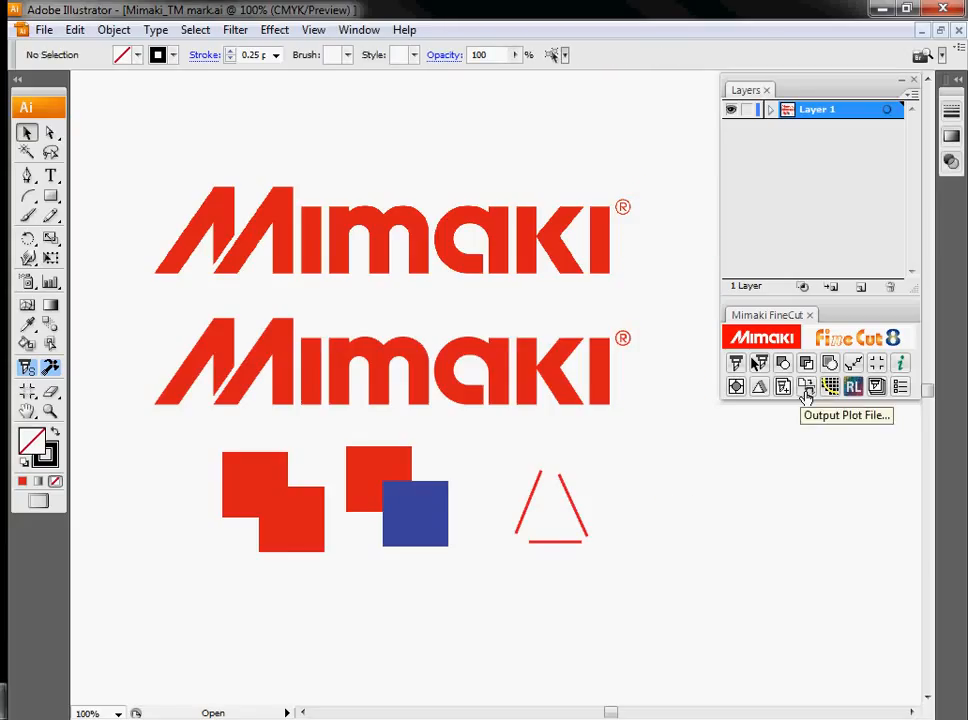
Try to output the saved FCCommand.dat plot file from the Desktop to the plotter
{"action": "left_click", "coordinate": [806, 390]}
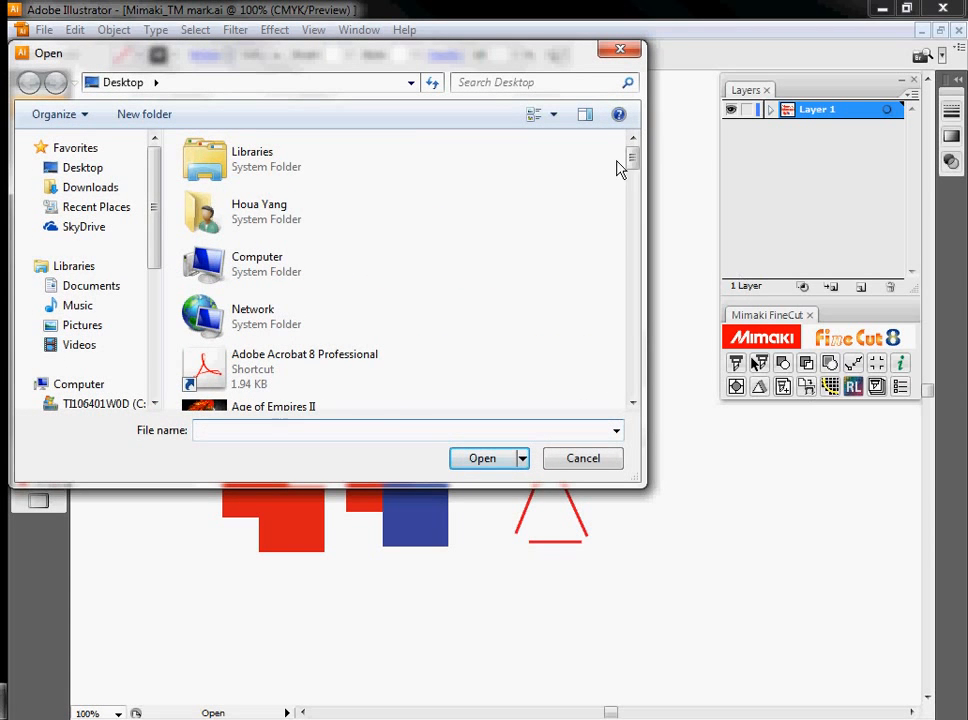
{"action": "left_click_drag", "start_coordinate": [633, 160], "coordinate": [612, 378]}
{"action": "left_click", "coordinate": [298, 292]}
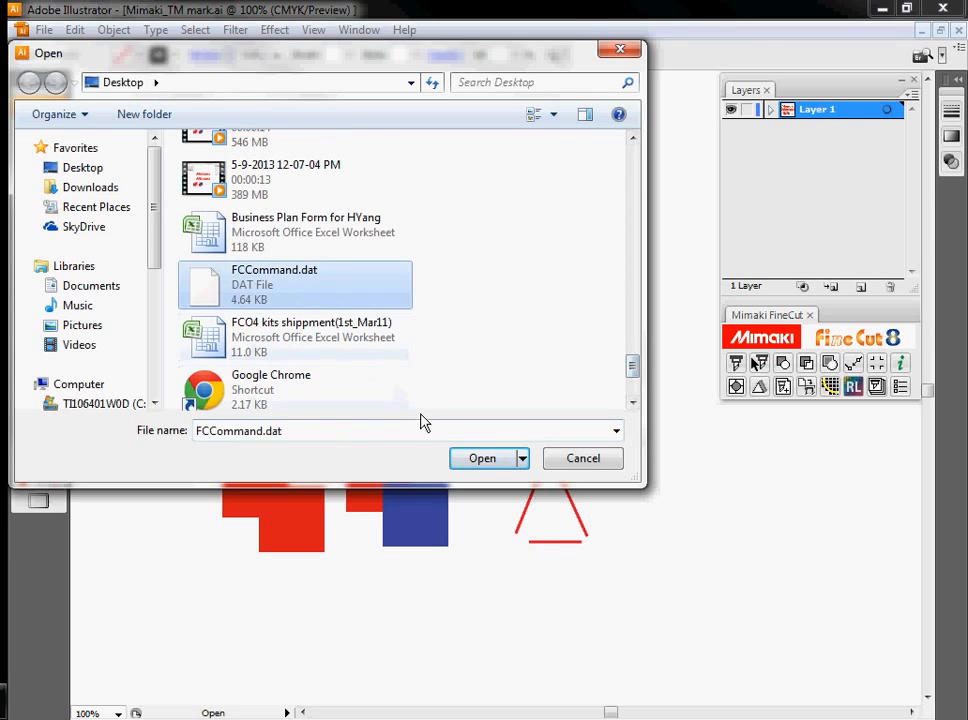
{"action": "left_click", "coordinate": [500, 462]}
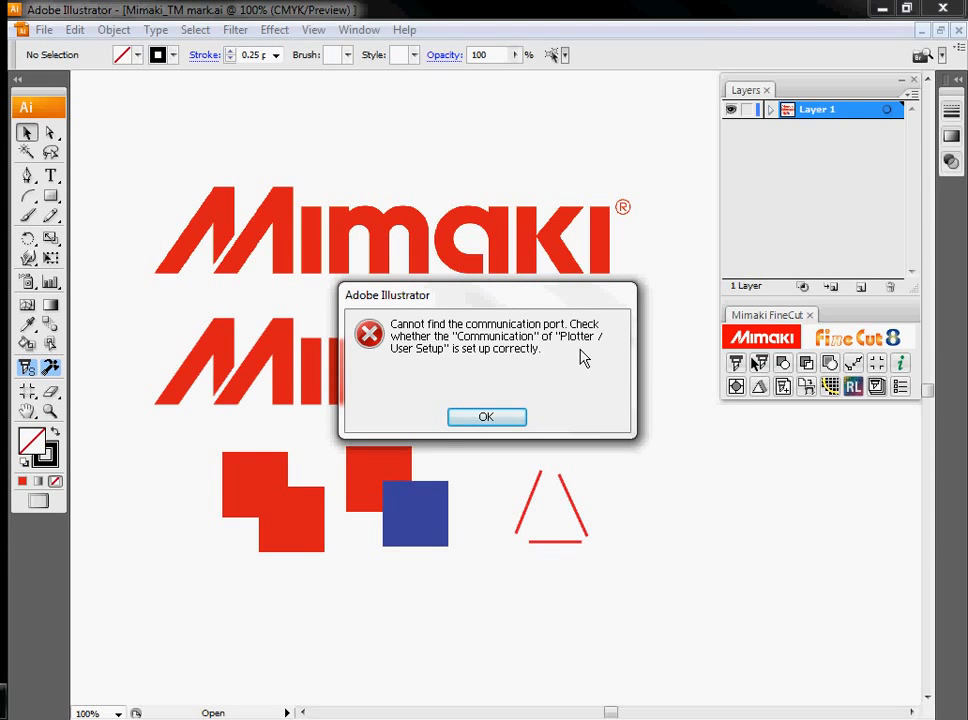
Dismiss the communication port error and cancel the plotter communication setup
{"action": "left_click", "coordinate": [492, 420]}
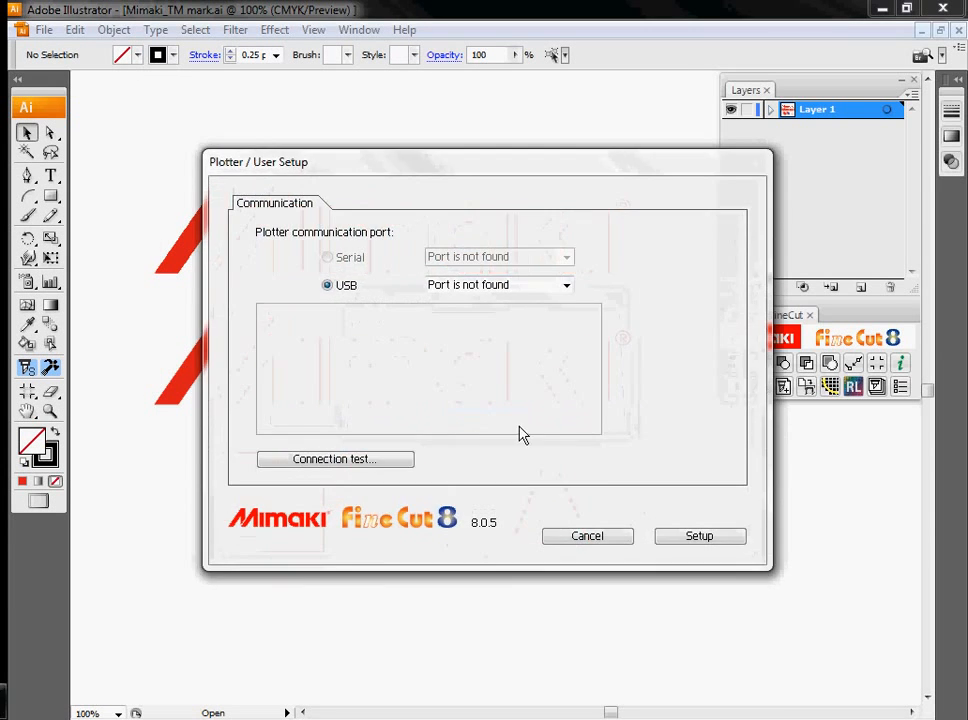
{"action": "left_click", "coordinate": [614, 541]}
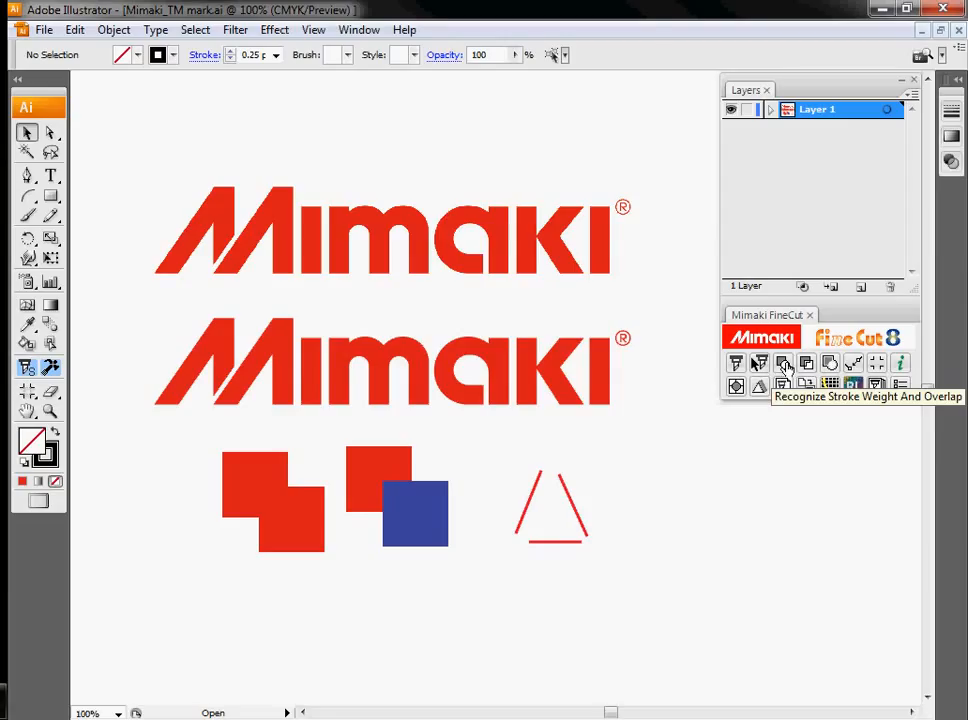
Merge the two overlapping red squares into one outline with Recognize Stroke Weight And Overlap
{"action": "left_click", "coordinate": [246, 474]}
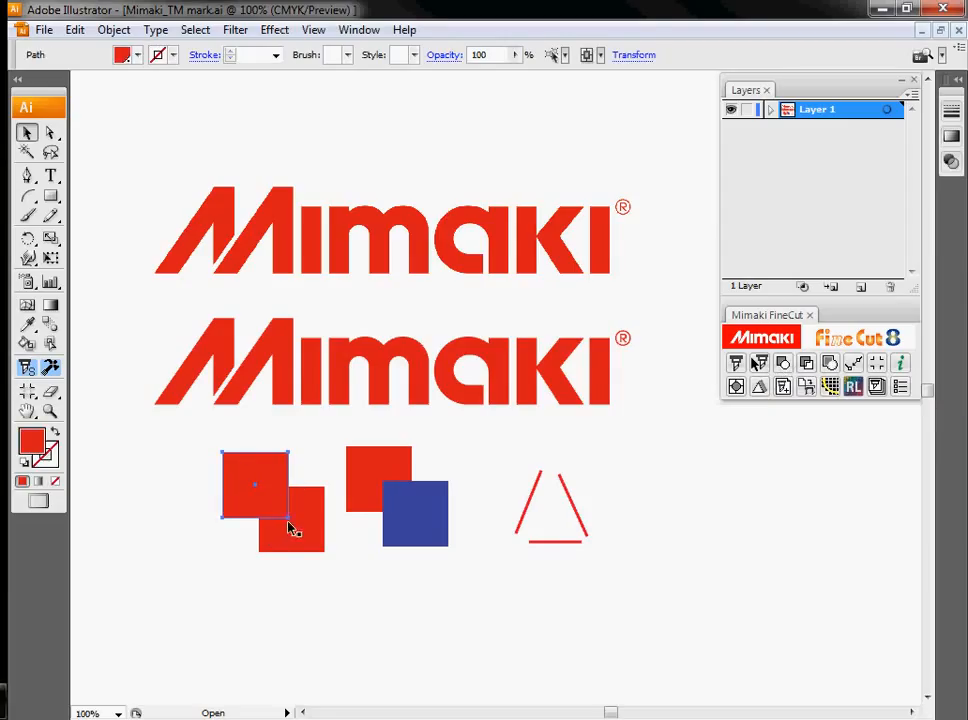
{"action": "left_click_drag", "start_coordinate": [199, 443], "coordinate": [331, 594]}
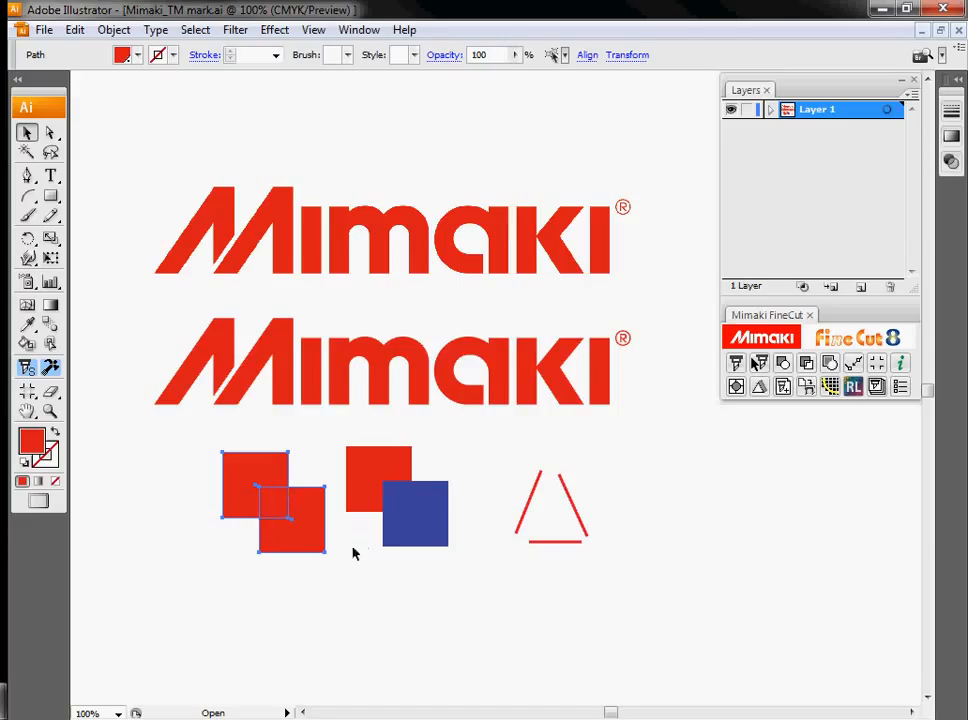
{"action": "left_click", "coordinate": [787, 360]}
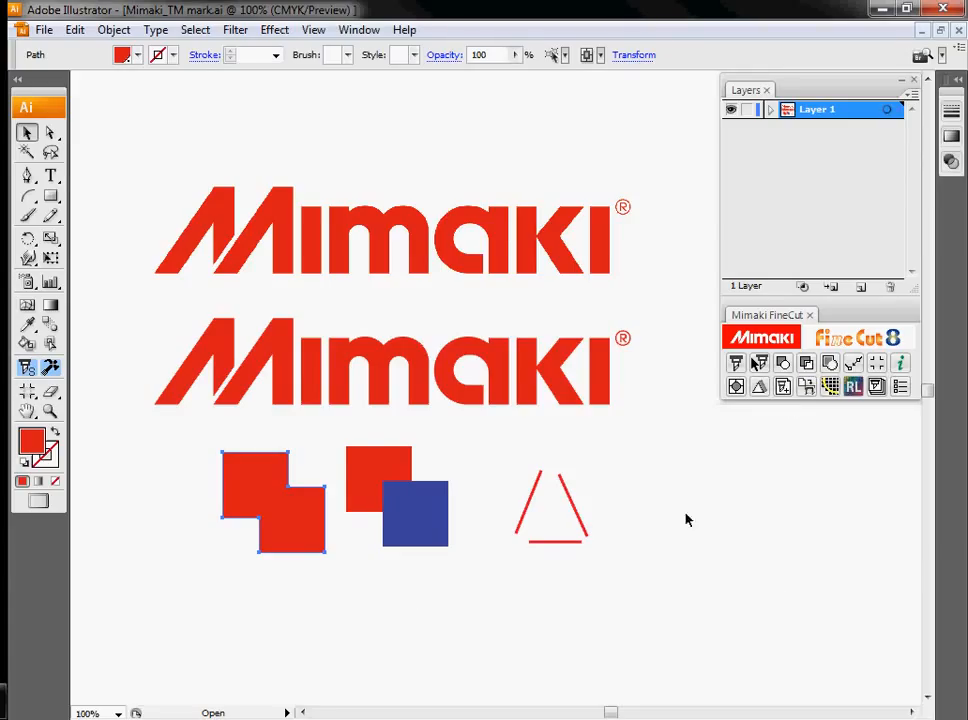
Apply Trapping with a 0.25 in trap size to the overlapping red and blue squares, and nudge the trapped group slightly
{"action": "left_click_drag", "start_coordinate": [340, 440], "coordinate": [460, 590]}
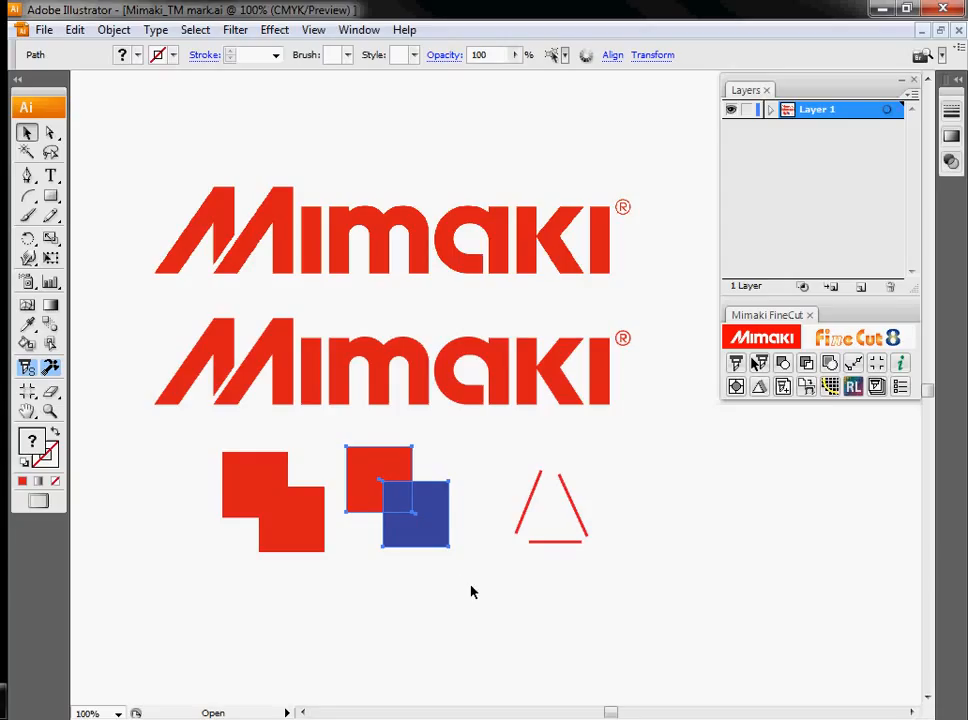
{"action": "left_click", "coordinate": [806, 362]}
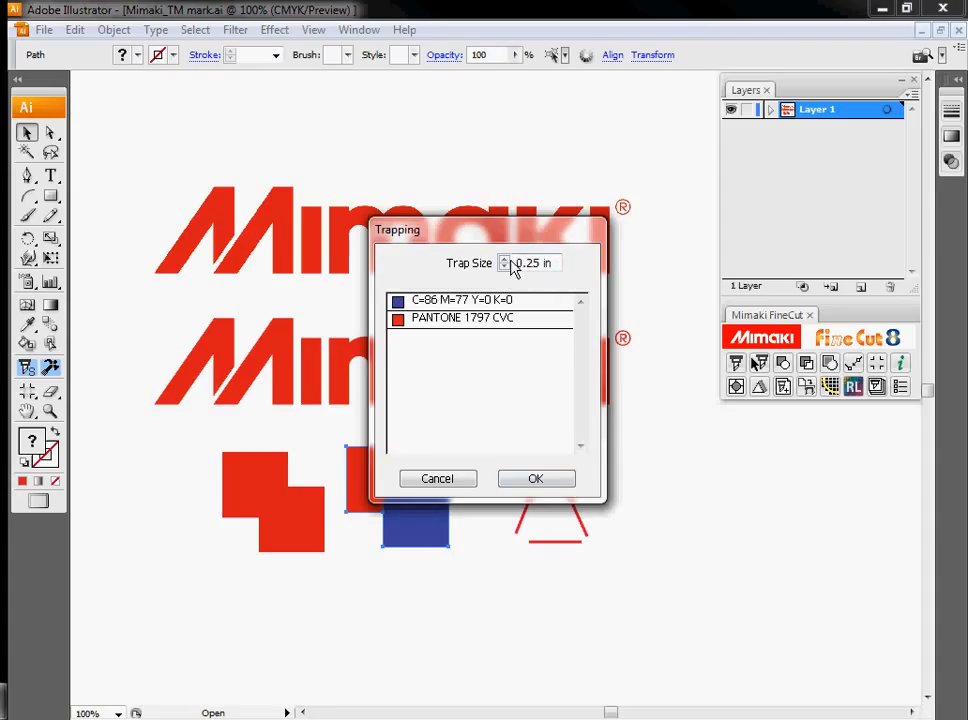
{"action": "left_click", "coordinate": [536, 481]}
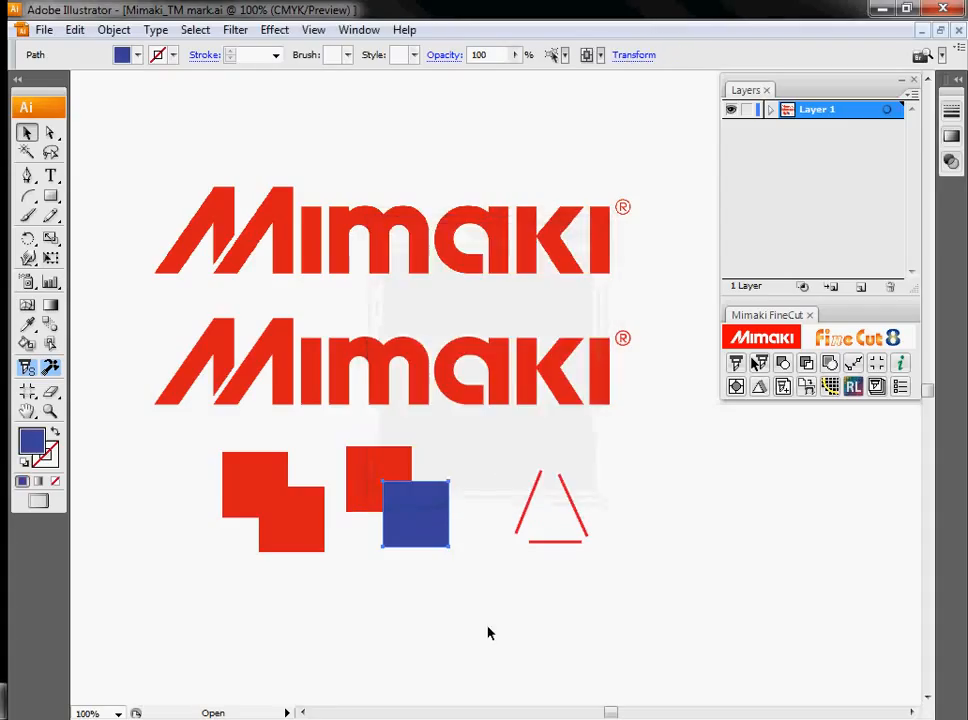
{"action": "left_click_drag", "start_coordinate": [362, 471], "coordinate": [481, 607]}
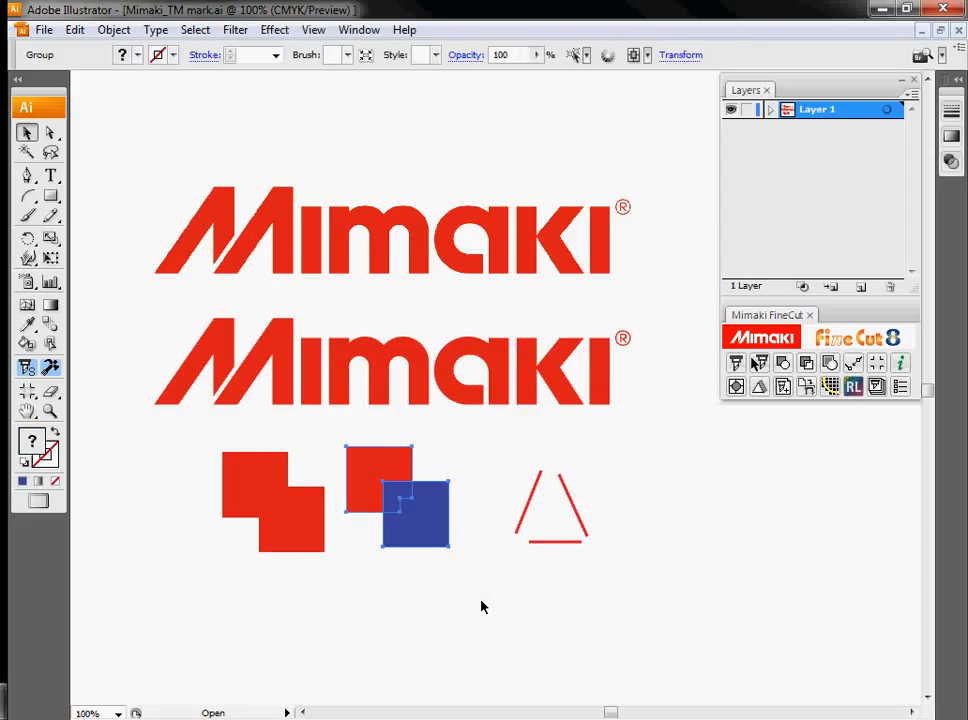
{"action": "mouse_move", "coordinate": [408, 506]}
{"action": "left_mouse_down"}
{"action": "mouse_move", "coordinate": [428, 514]}
{"action": "mouse_move", "coordinate": [409, 502]}
{"action": "mouse_move", "coordinate": [421, 504]}
{"action": "left_mouse_up"}
{"action": "left_click", "coordinate": [448, 463]}
{"action": "left_click", "coordinate": [413, 459]}
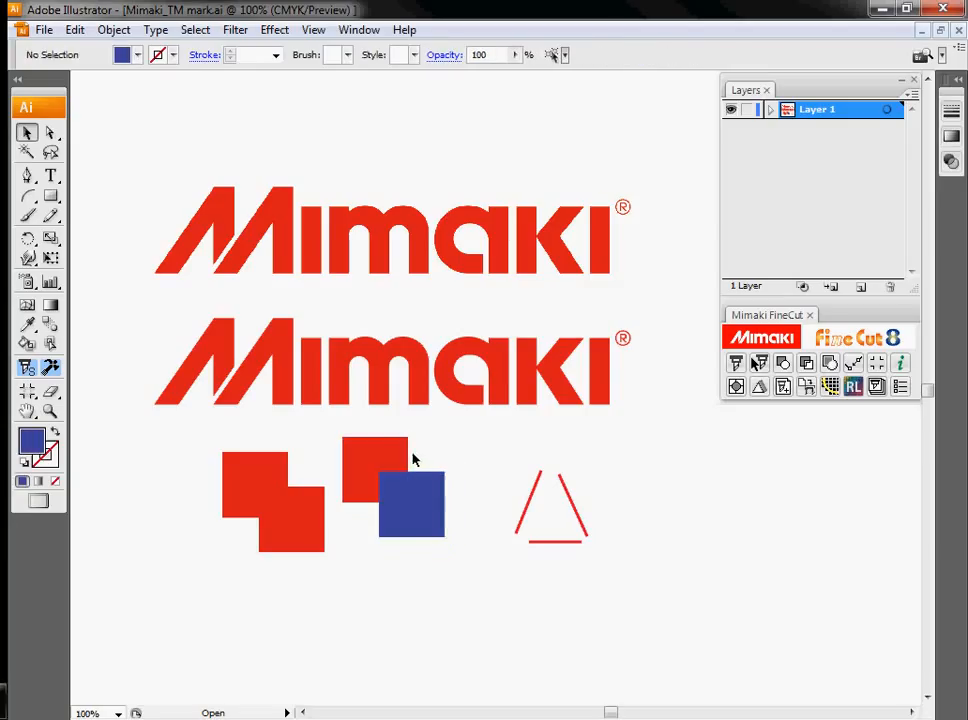
{"action": "left_click", "coordinate": [406, 457]}
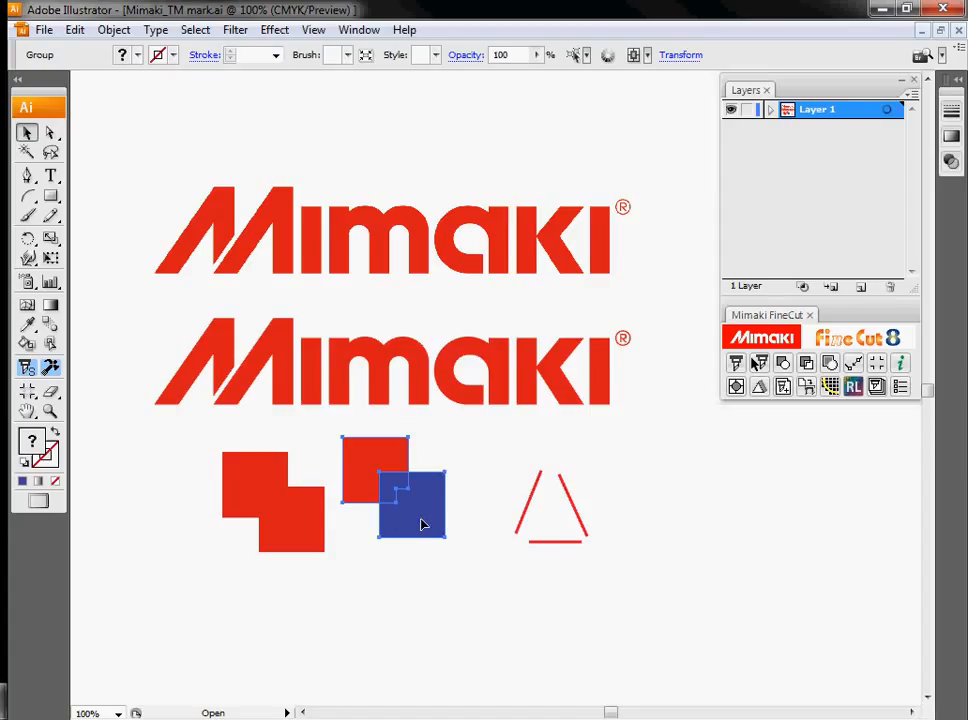
Move the trapped squares and the merged red shape further below the logos, and shift the lower Mimaki logo slightly down
{"action": "left_click", "coordinate": [504, 594]}
{"action": "left_click_drag", "start_coordinate": [443, 512], "coordinate": [460, 578]}
{"action": "left_click_drag", "start_coordinate": [266, 476], "coordinate": [285, 585]}
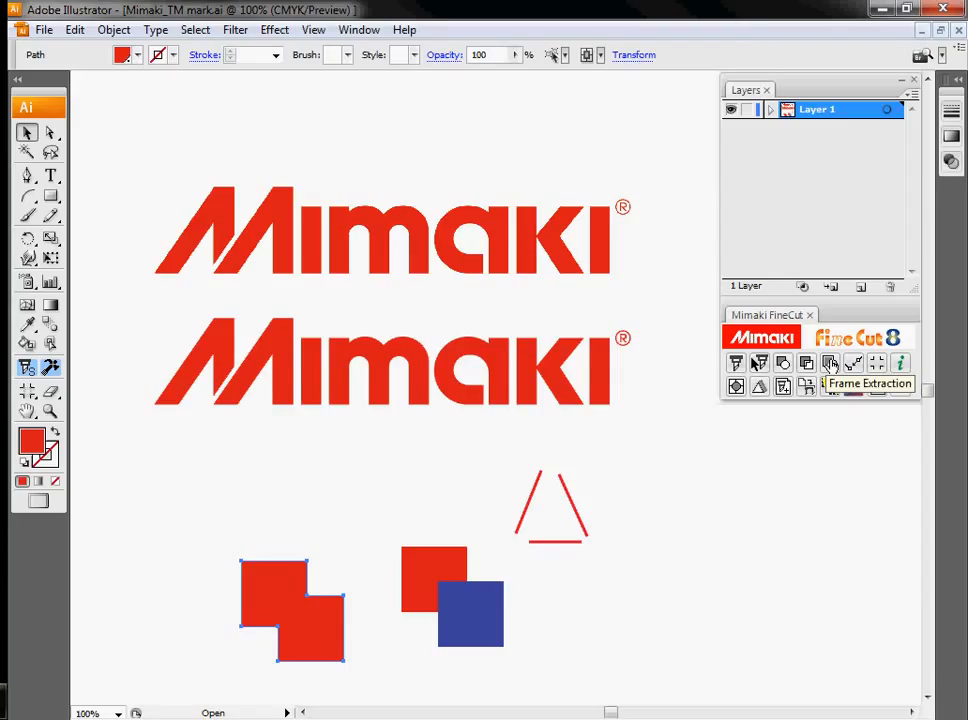
{"action": "left_click", "coordinate": [283, 344]}
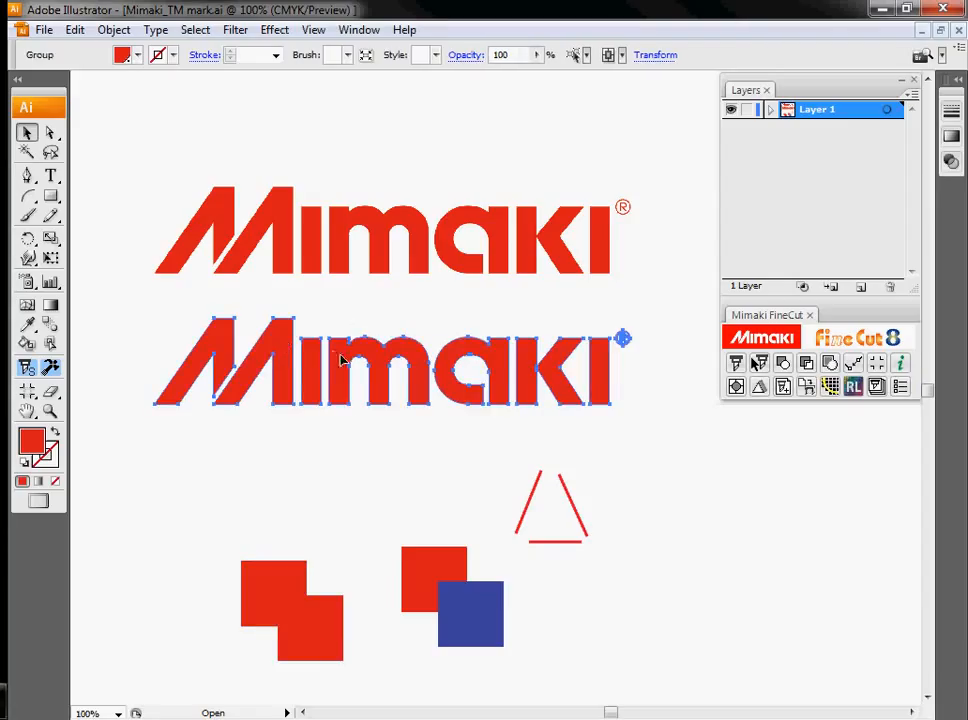
{"action": "left_click_drag", "start_coordinate": [313, 356], "coordinate": [309, 374]}
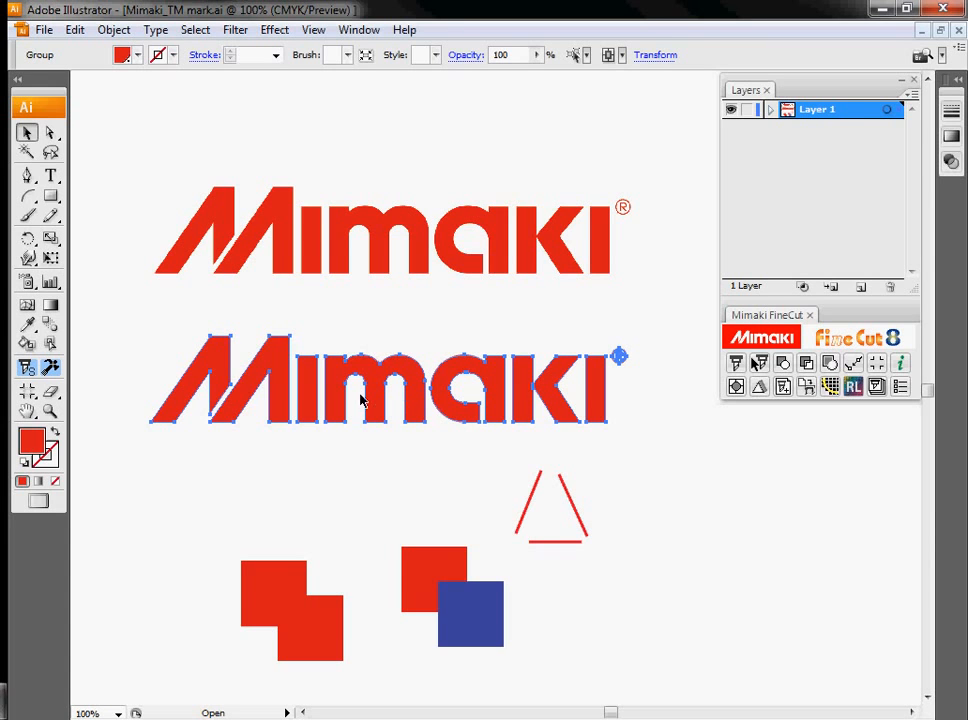
Extract a frame around the lower Mimaki logo with a 0.25 in offset and round joins
{"action": "left_click", "coordinate": [829, 363]}
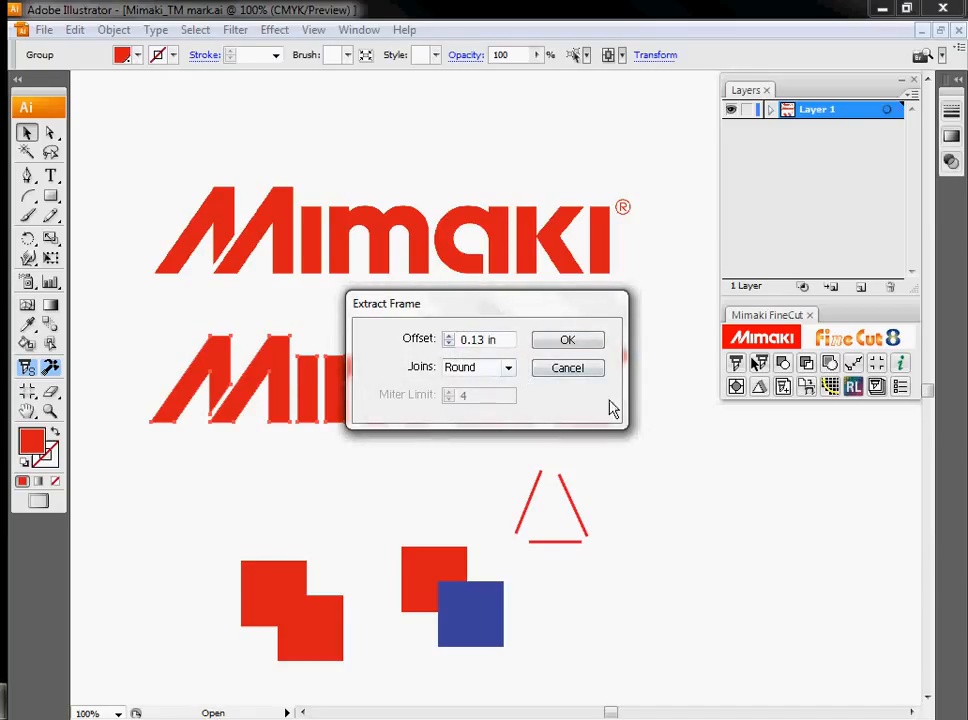
{"action": "left_click", "coordinate": [448, 338]}
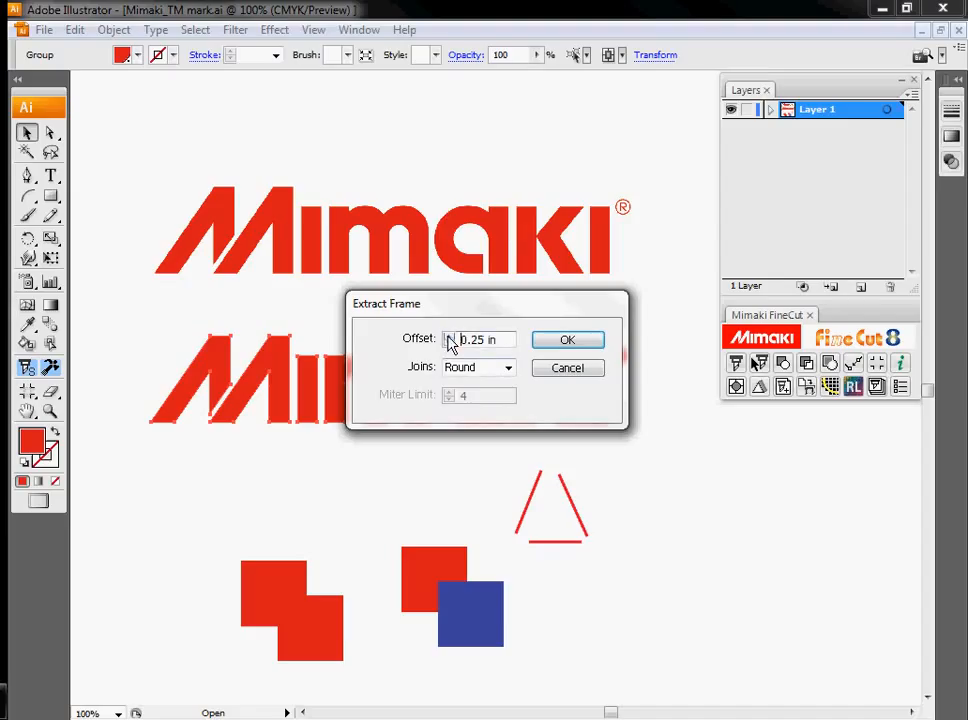
{"action": "left_click", "coordinate": [508, 368]}
{"action": "left_click", "coordinate": [479, 386]}
{"action": "left_click", "coordinate": [508, 368]}
{"action": "left_click", "coordinate": [495, 399]}
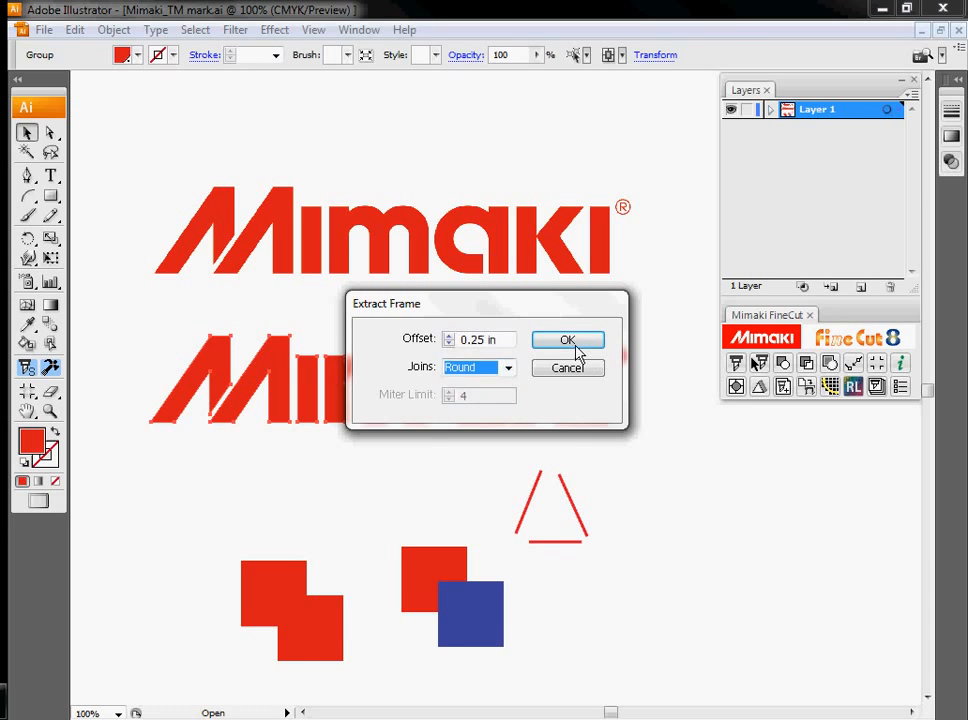
{"action": "left_click", "coordinate": [577, 343]}
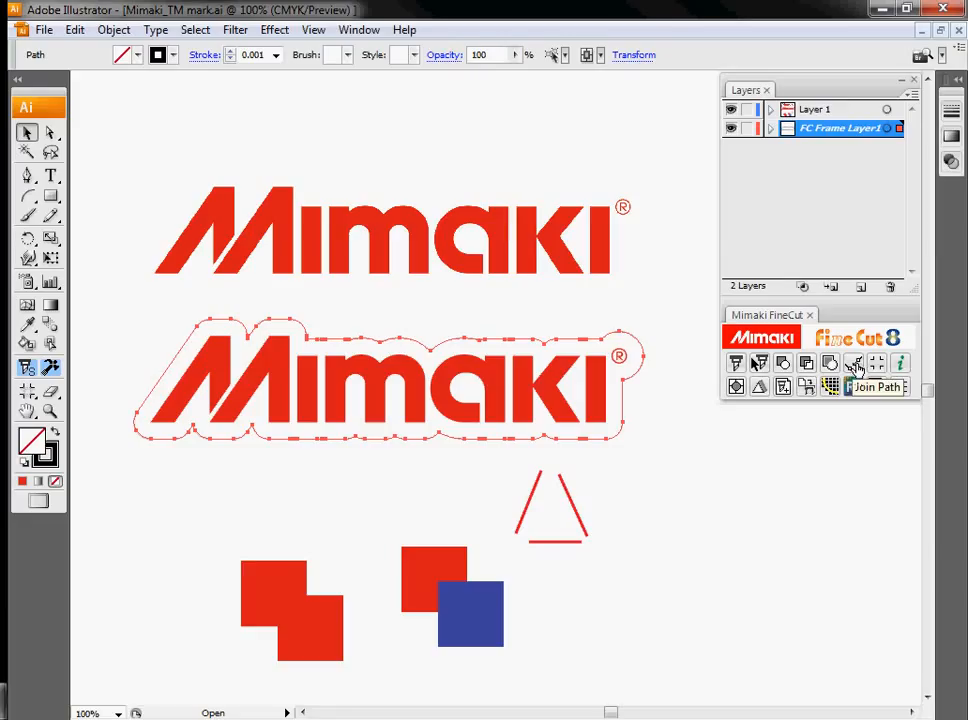
Arrange the three separate red lines so their ends meet and form a triangle below the logos
{"action": "left_click_drag", "start_coordinate": [571, 505], "coordinate": [645, 536]}
{"action": "mouse_move", "coordinate": [563, 543]}
{"action": "left_mouse_down"}
{"action": "mouse_move", "coordinate": [628, 589]}
{"action": "mouse_move", "coordinate": [643, 570]}
{"action": "left_mouse_up"}
{"action": "left_click_drag", "start_coordinate": [529, 510], "coordinate": [620, 541]}
{"action": "left_click", "coordinate": [644, 607]}
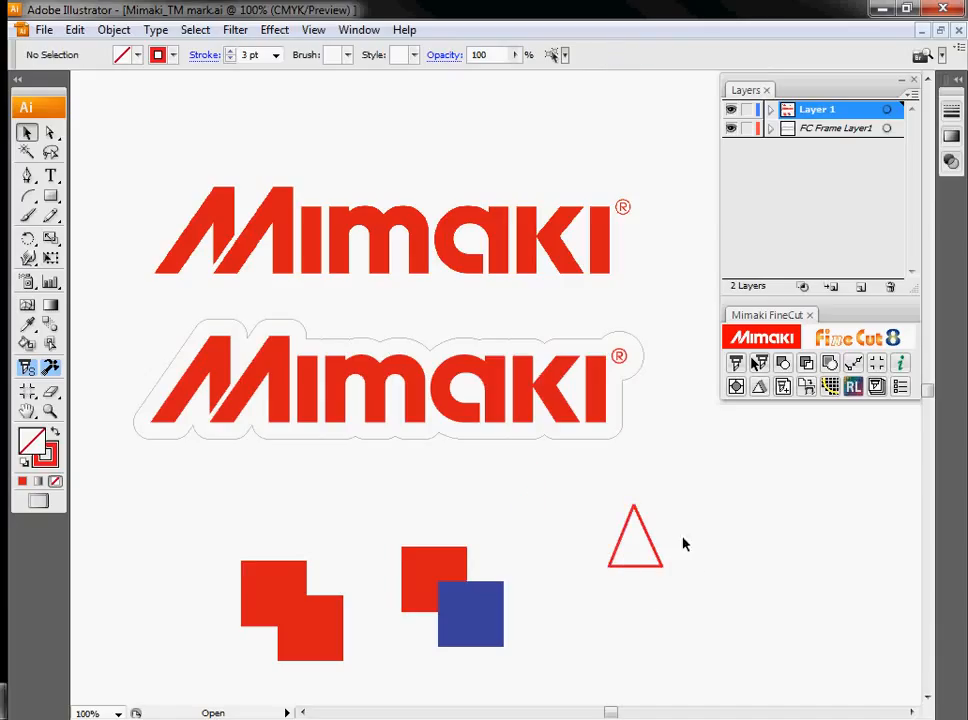
{"action": "left_click", "coordinate": [628, 571]}
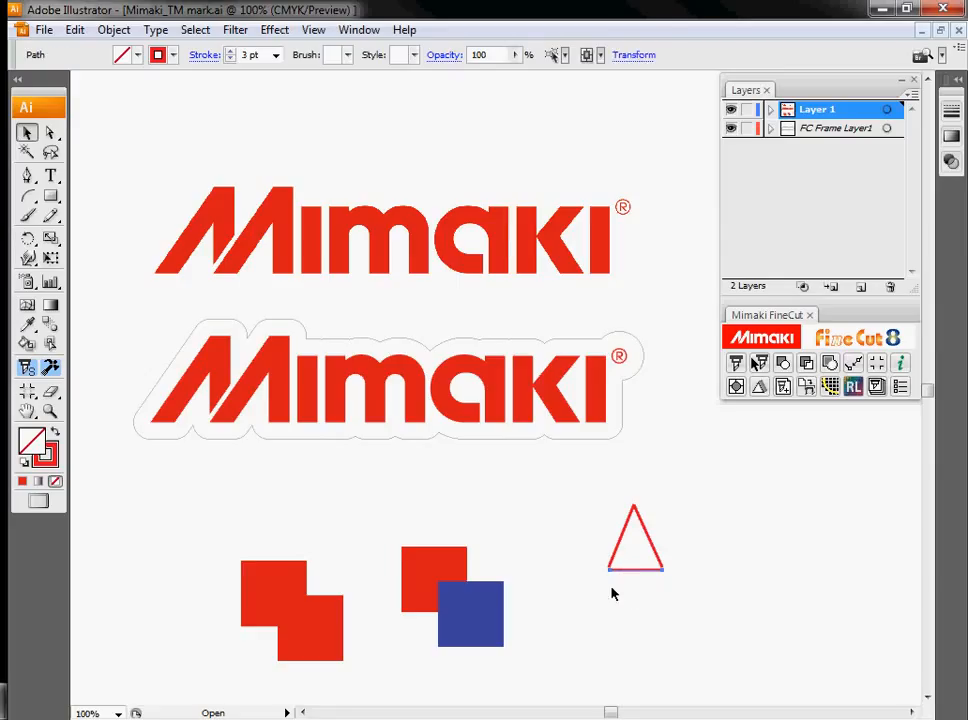
{"action": "left_click", "coordinate": [613, 594]}
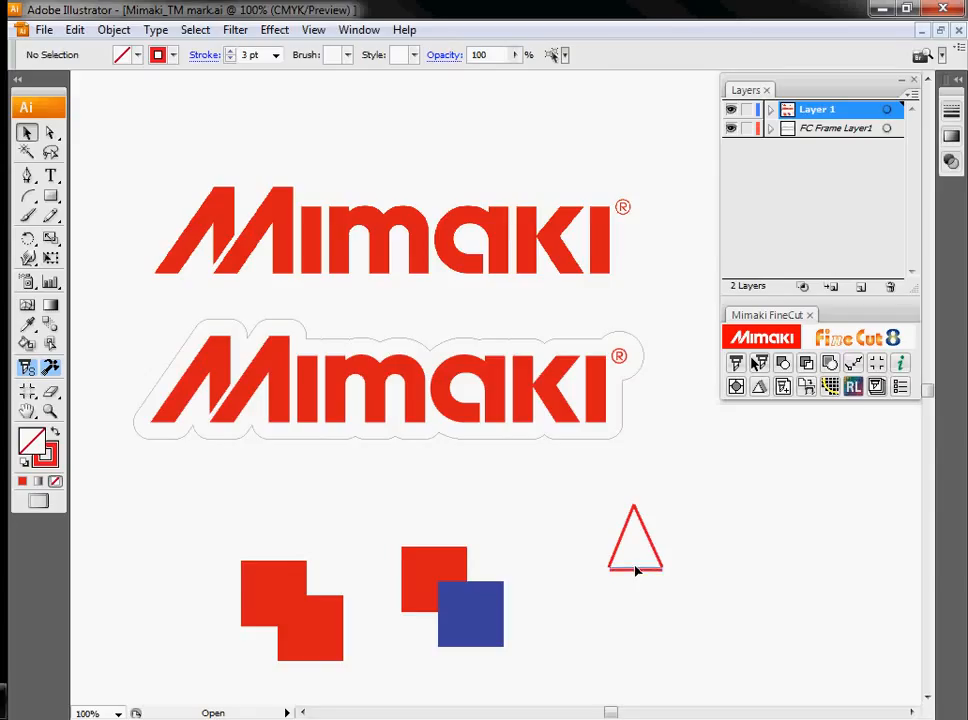
{"action": "left_click", "coordinate": [635, 568]}
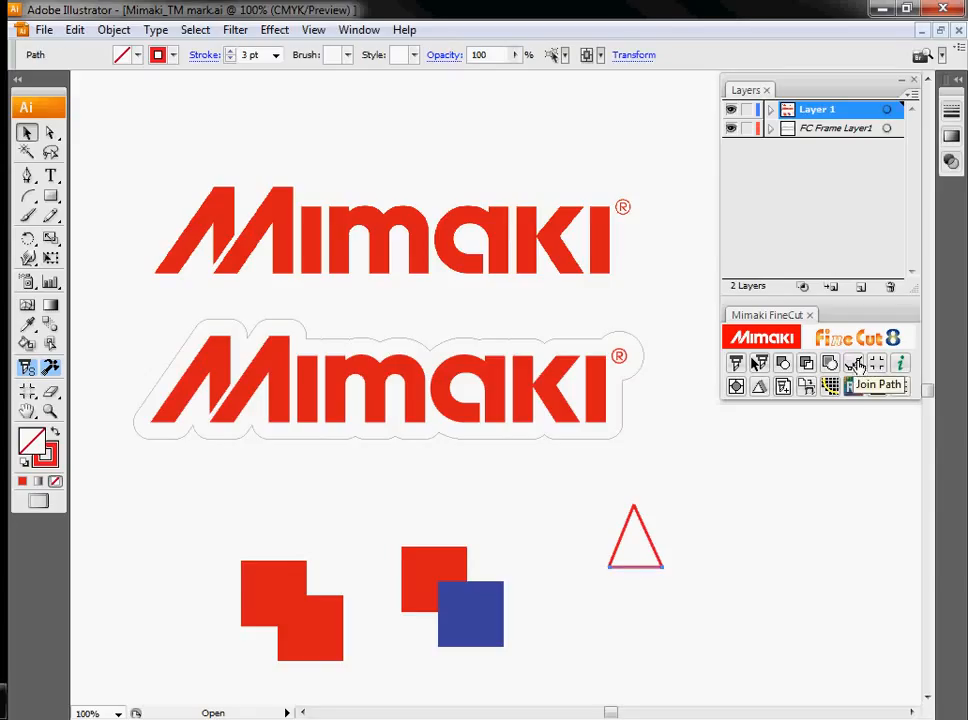
Join the three triangle lines into one path with a 1 mm error range, and place the triangle beside the blue square
{"action": "left_click_drag", "start_coordinate": [593, 488], "coordinate": [688, 603]}
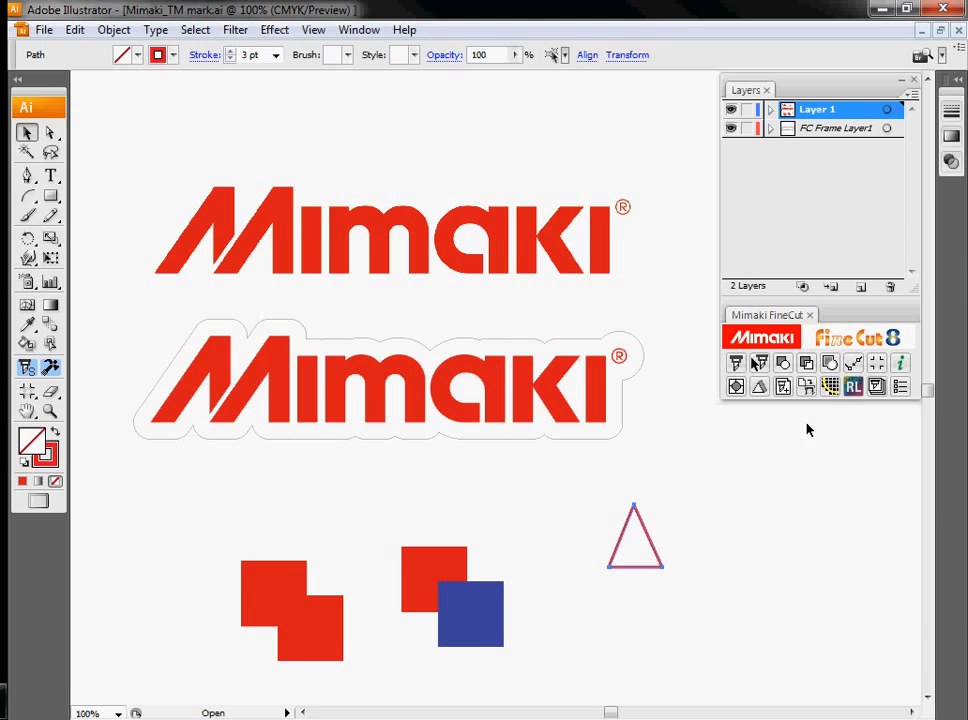
{"action": "left_click", "coordinate": [759, 362]}
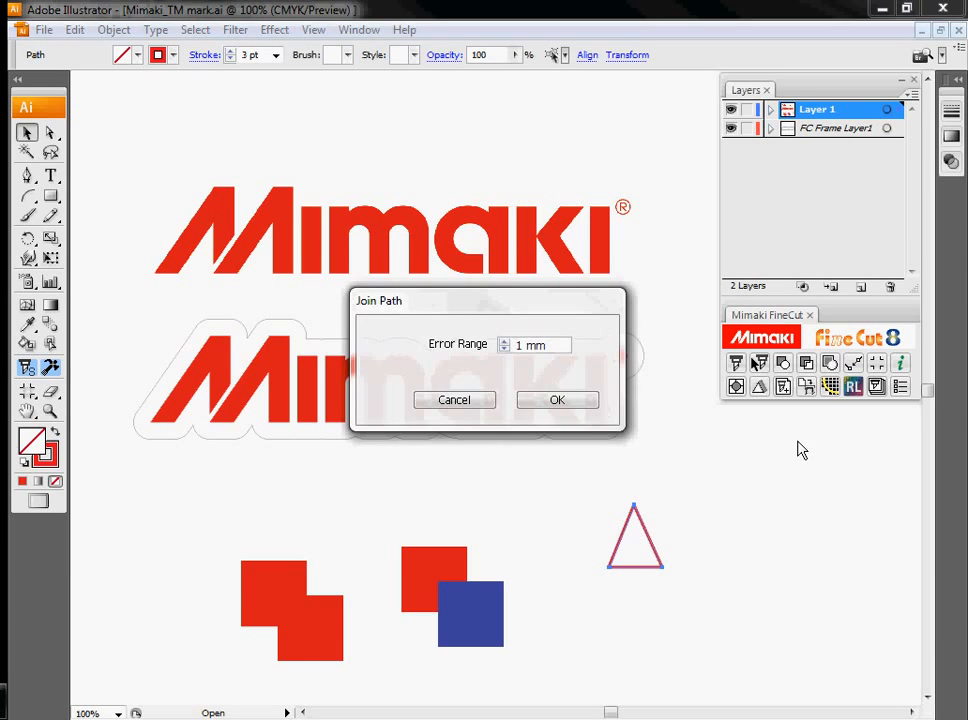
{"action": "left_click", "coordinate": [577, 402]}
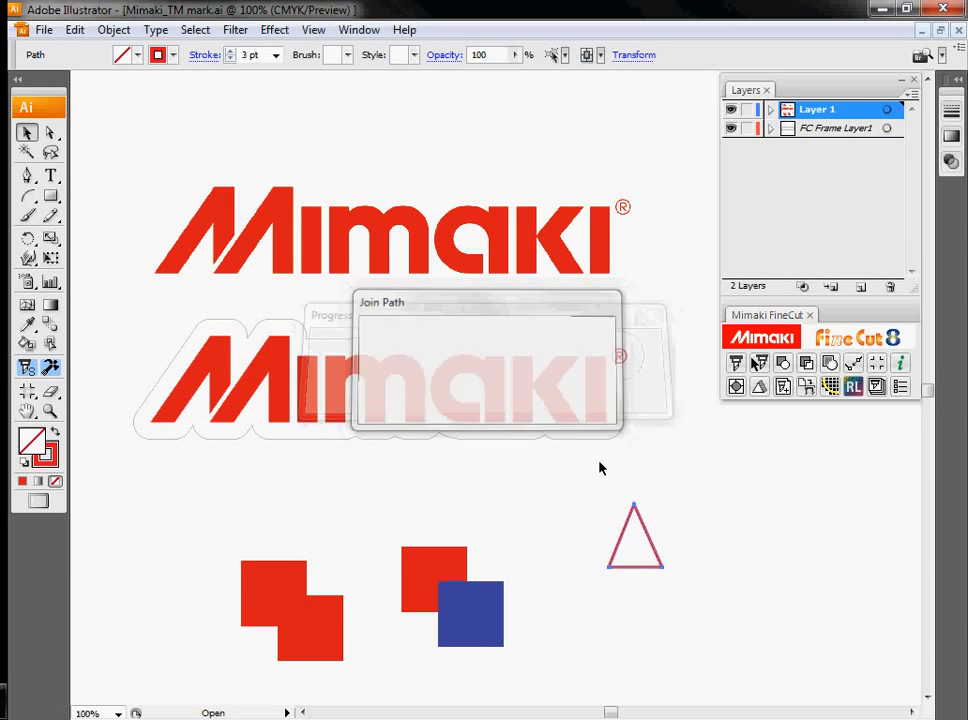
{"action": "left_click", "coordinate": [652, 545]}
{"action": "left_click_drag", "start_coordinate": [648, 542], "coordinate": [685, 555]}
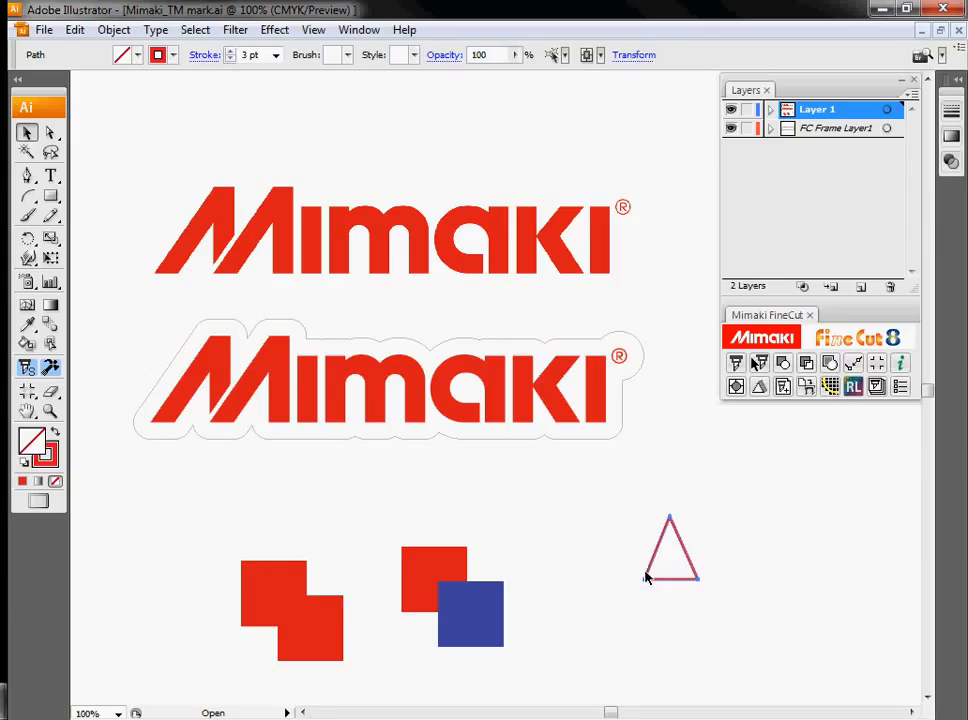
{"action": "left_click_drag", "start_coordinate": [658, 552], "coordinate": [583, 587]}
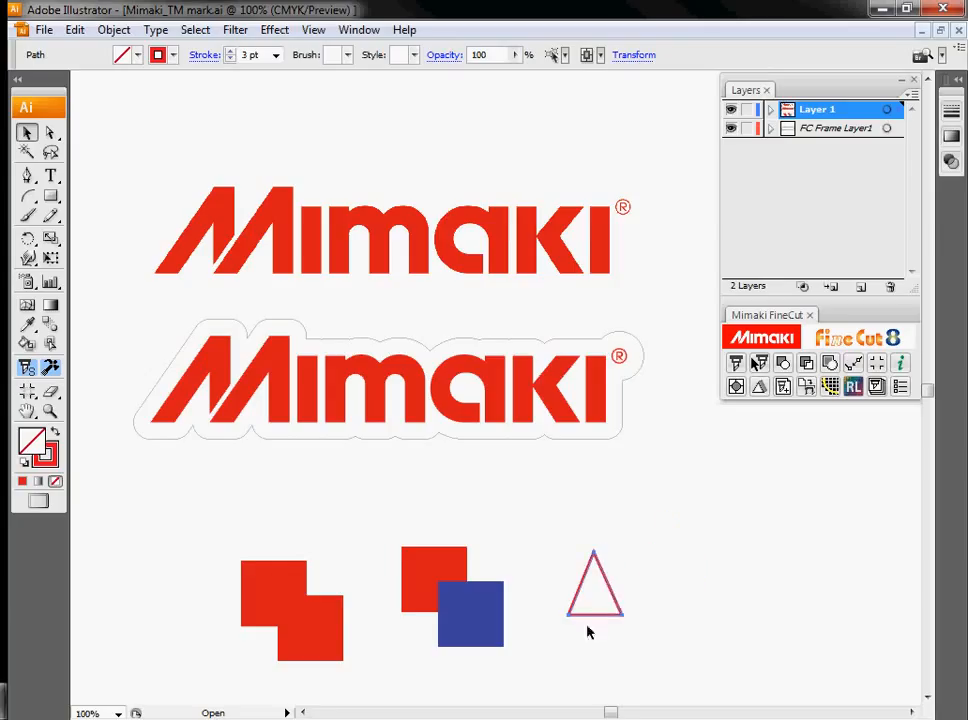
{"action": "left_click", "coordinate": [724, 583]}
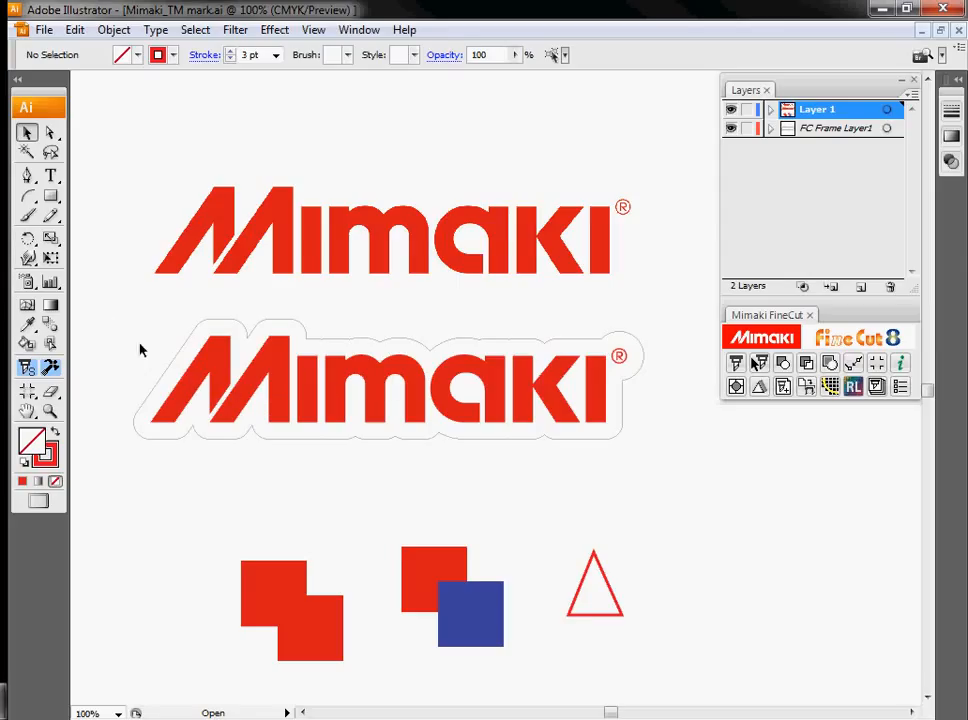
Draw a rectangle around the framed logo and create 10 mm register marks with 0.4 mm lines, rectangle cutting line, direction mark and surrounding fill
{"action": "key", "text": "m"}
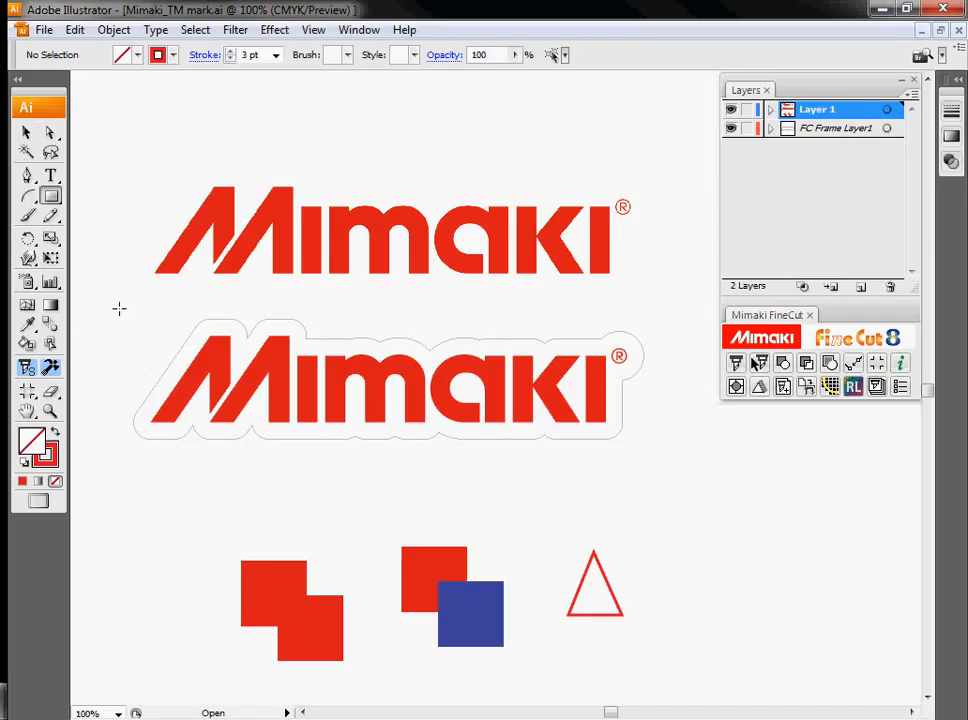
{"action": "left_click_drag", "start_coordinate": [128, 308], "coordinate": [647, 444]}
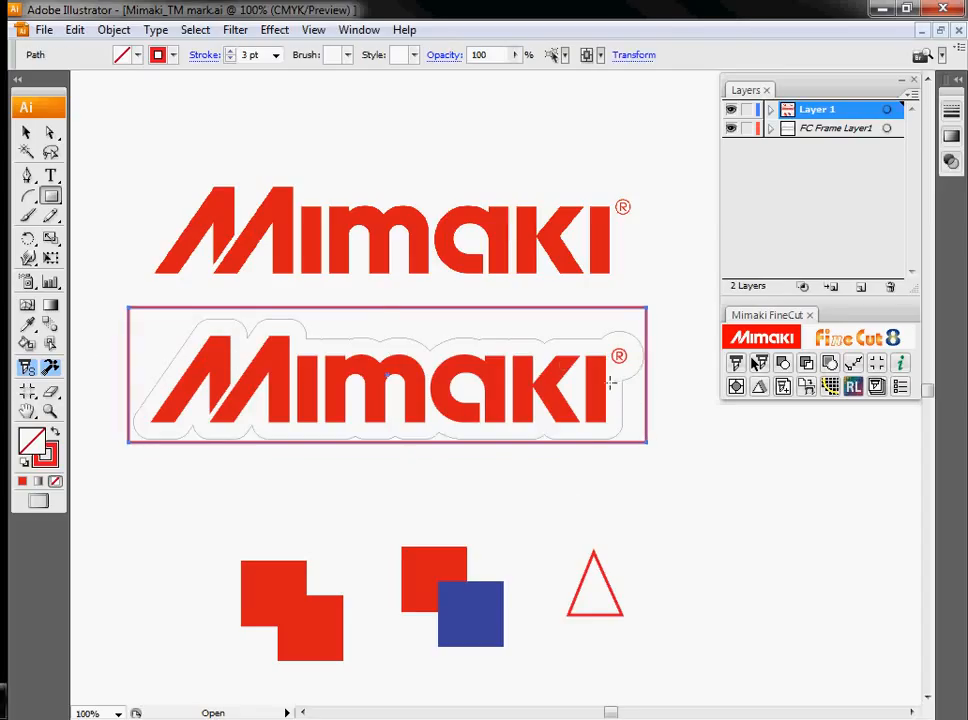
{"action": "left_click", "coordinate": [878, 366]}
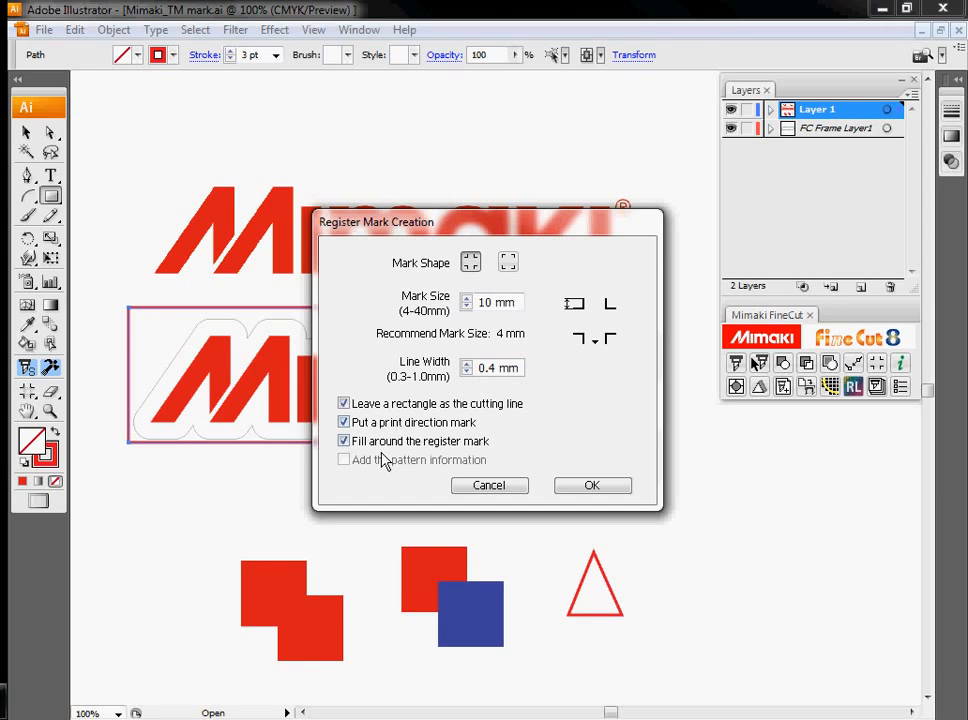
{"action": "left_click", "coordinate": [344, 423]}
{"action": "left_click", "coordinate": [346, 423]}
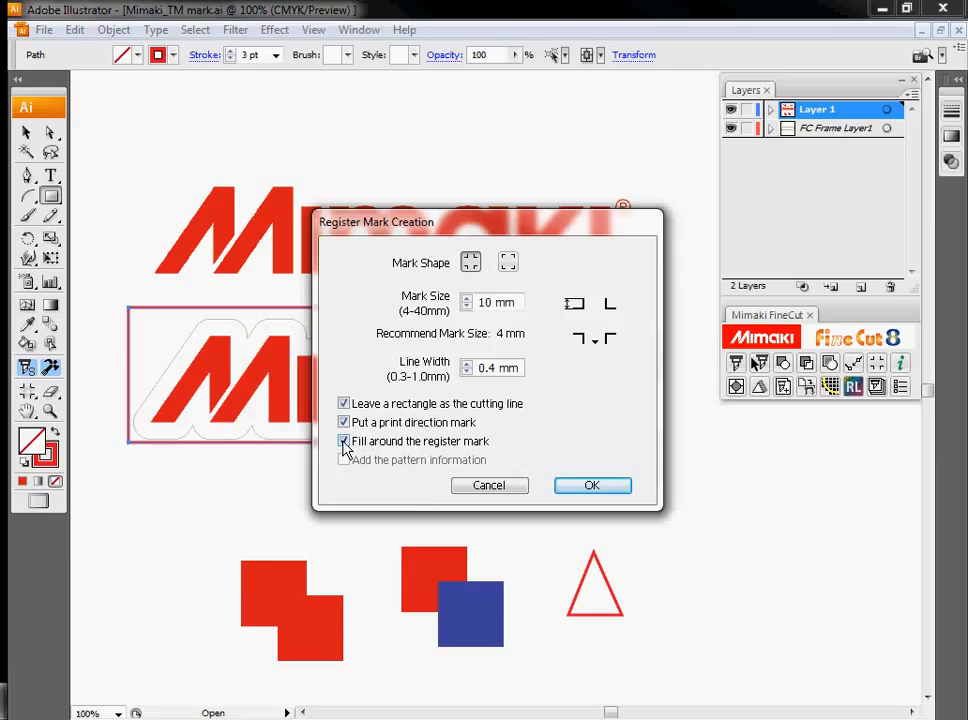
{"action": "left_click", "coordinate": [344, 442]}
{"action": "left_click", "coordinate": [344, 442]}
{"action": "left_click", "coordinate": [344, 442]}
{"action": "left_click", "coordinate": [593, 486]}
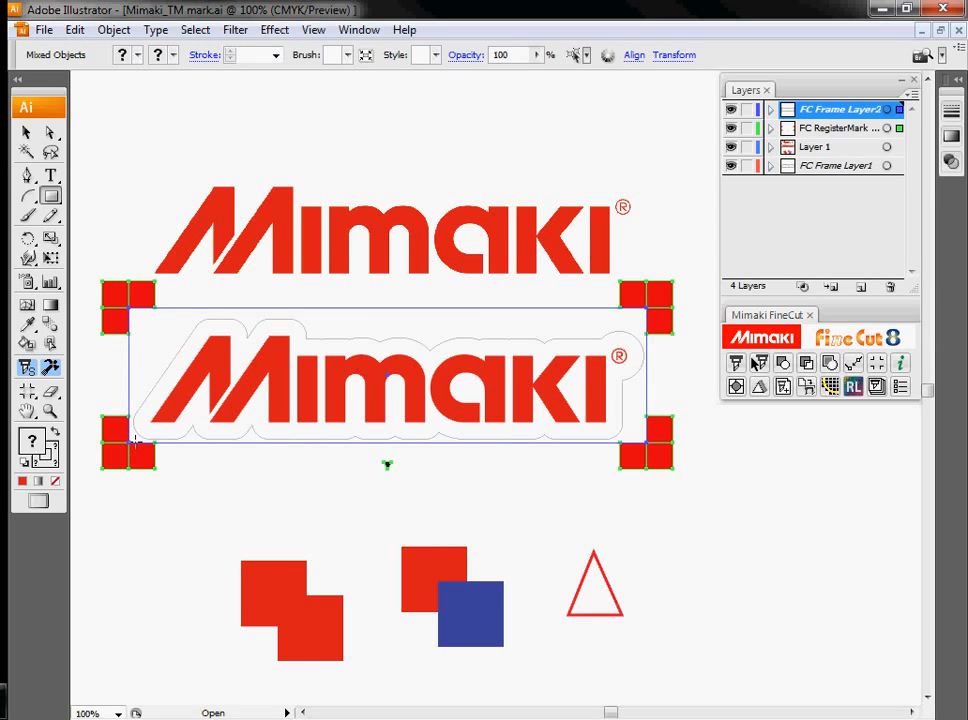
{"action": "left_click", "coordinate": [26, 132]}
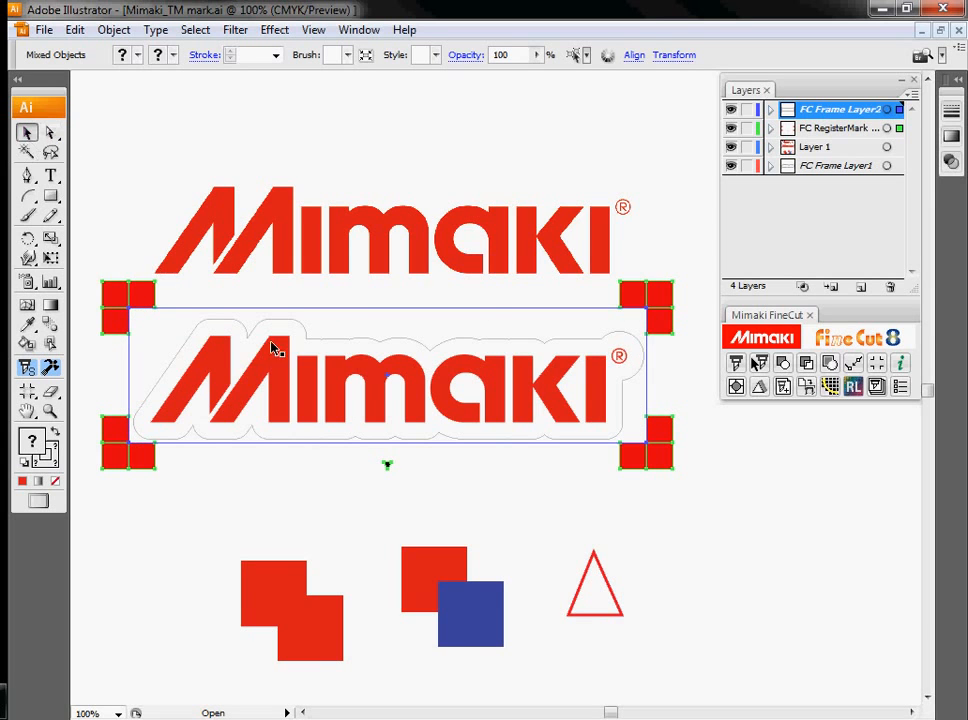
{"action": "left_click", "coordinate": [395, 471]}
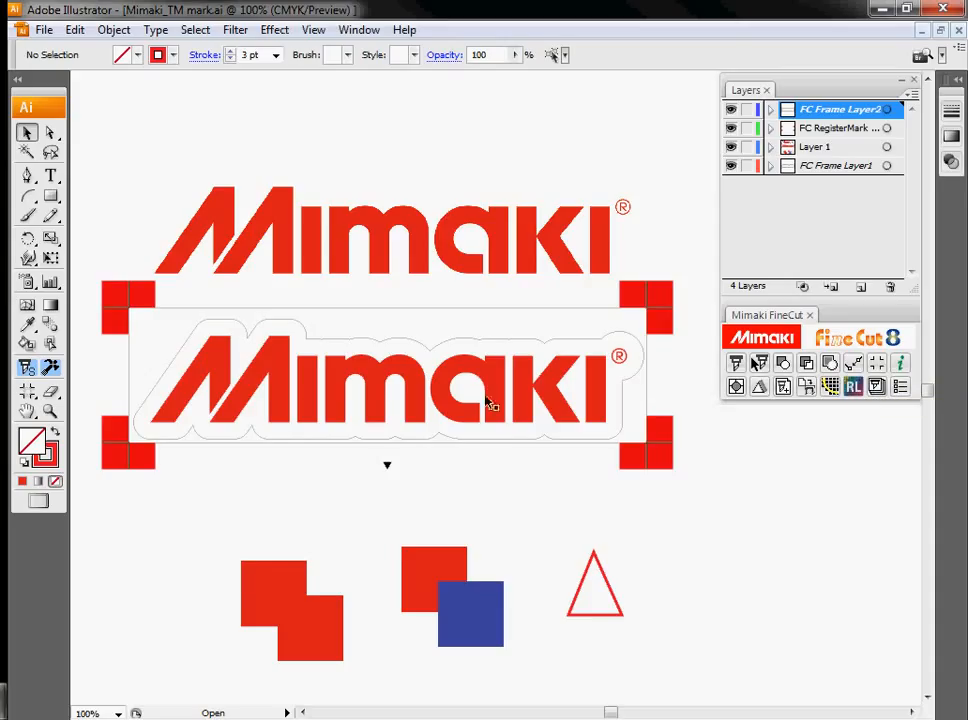
Move the merged red shape up and to the left, and try weed lines around it divided 3 by 3
{"action": "left_click", "coordinate": [266, 589]}
{"action": "left_click_drag", "start_coordinate": [278, 597], "coordinate": [235, 563]}
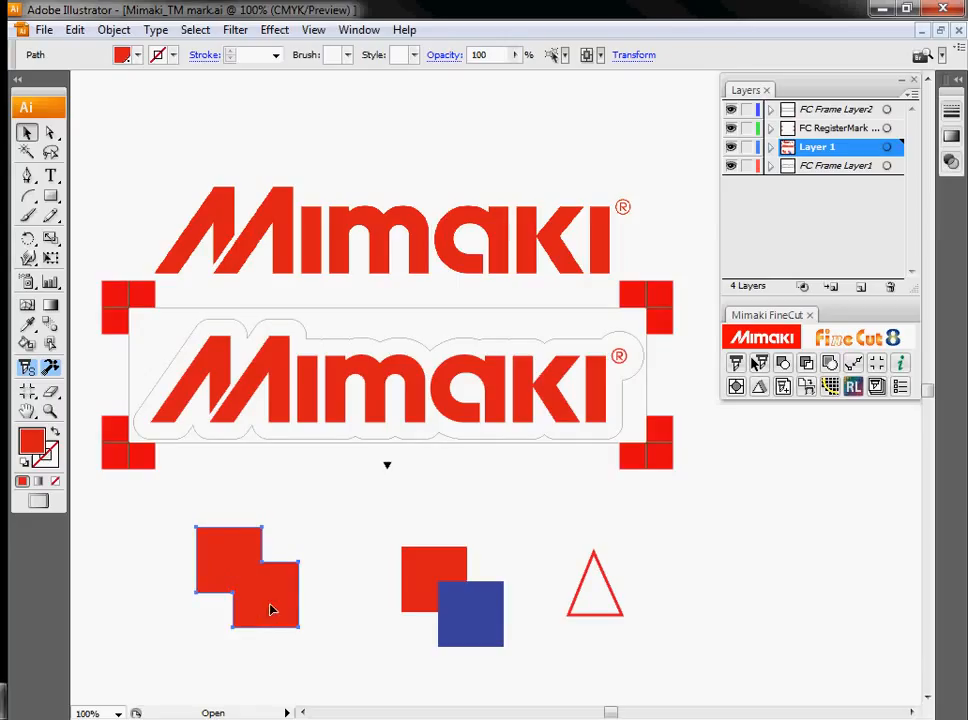
{"action": "left_click", "coordinate": [736, 388]}
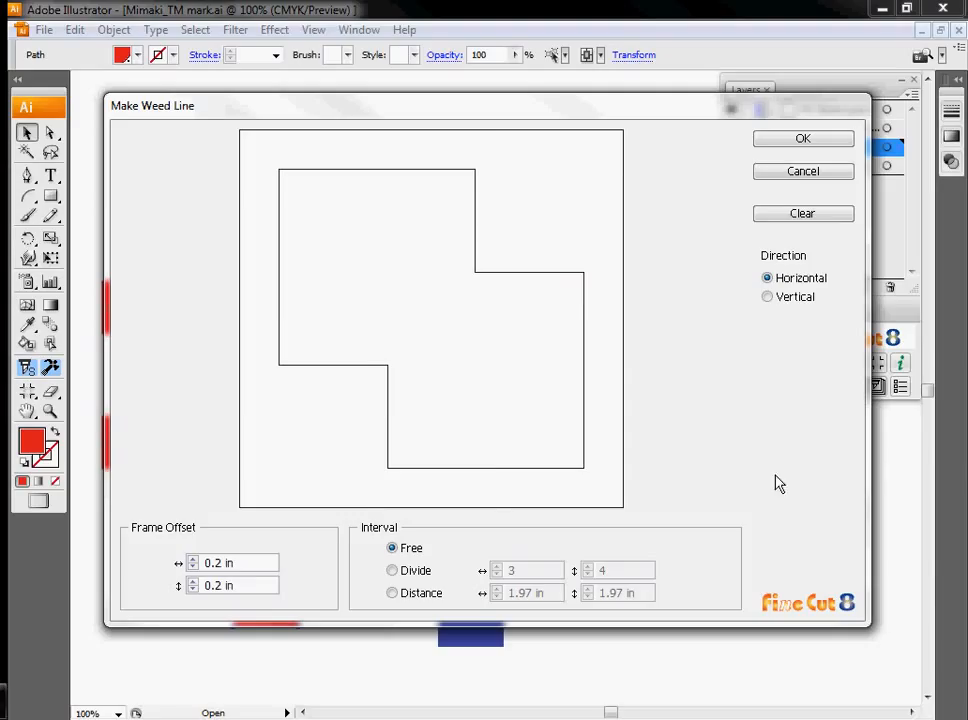
{"action": "left_click", "coordinate": [419, 571]}
{"action": "left_click", "coordinate": [587, 574]}
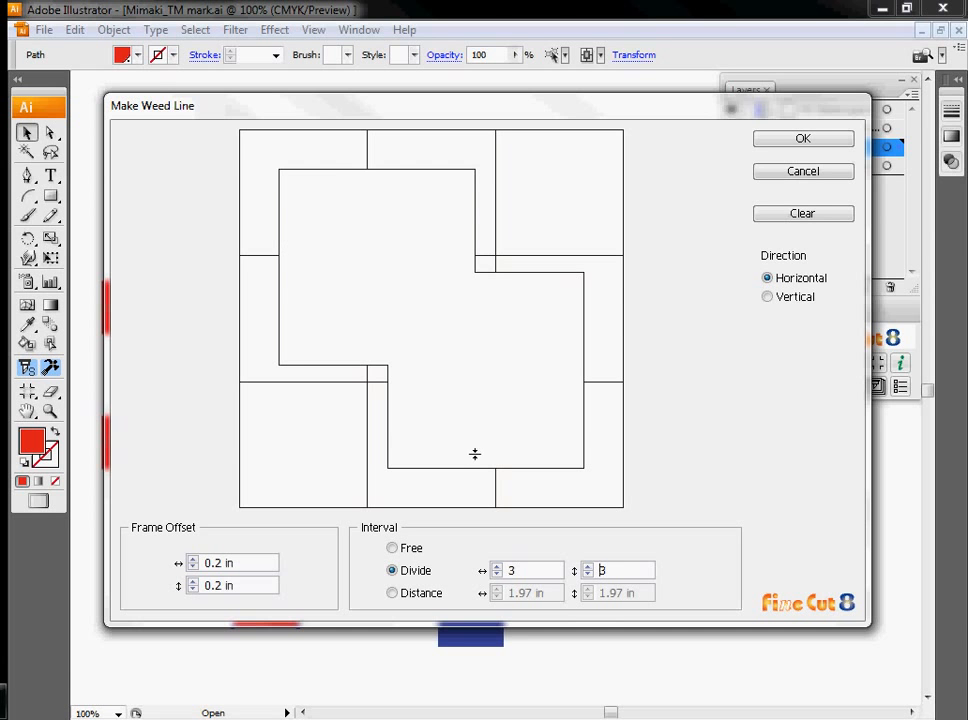
{"action": "left_click", "coordinate": [805, 174]}
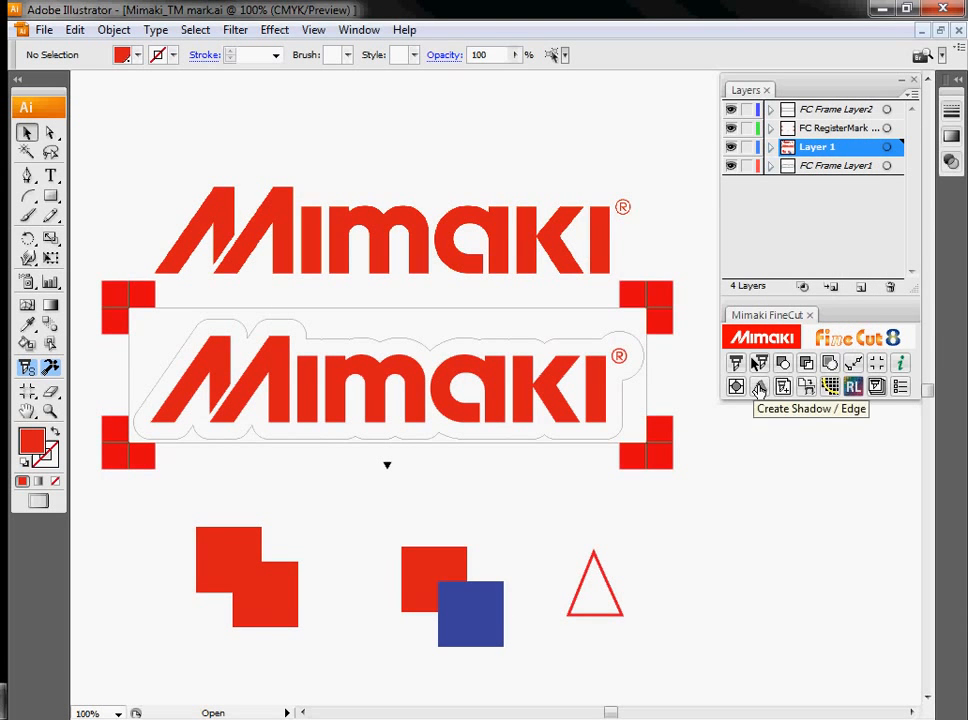
Preview the Box, Perspective, Cast and Edge shadow styles on the merged red shape without applying any
{"action": "left_click", "coordinate": [264, 618]}
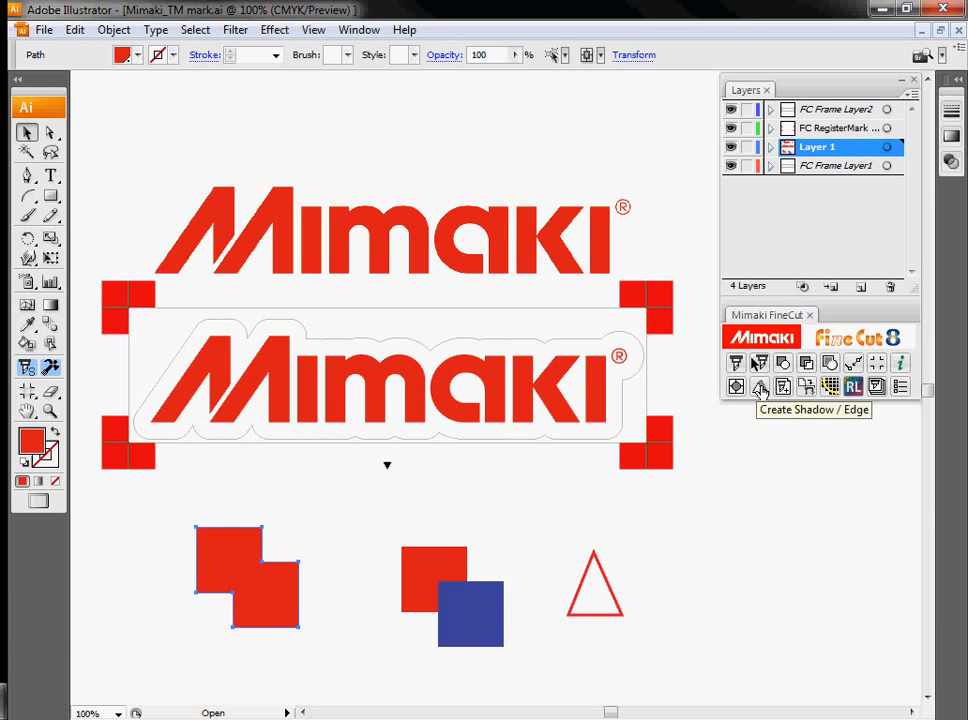
{"action": "left_click", "coordinate": [760, 390]}
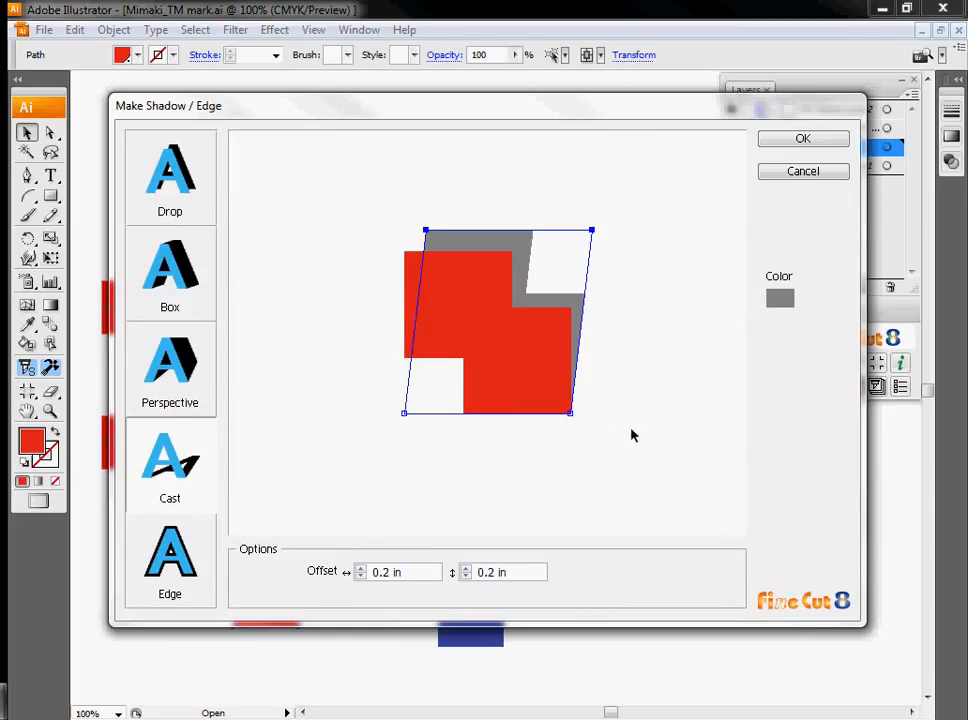
{"action": "left_click", "coordinate": [186, 262]}
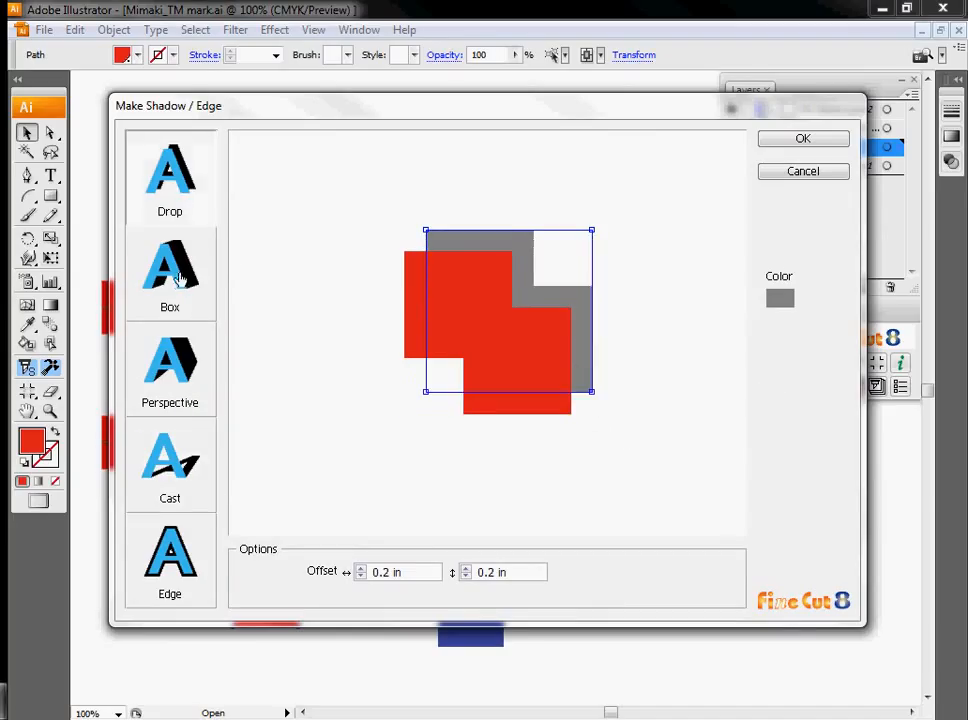
{"action": "left_click", "coordinate": [178, 386]}
{"action": "left_click", "coordinate": [170, 465]}
{"action": "left_click", "coordinate": [199, 557]}
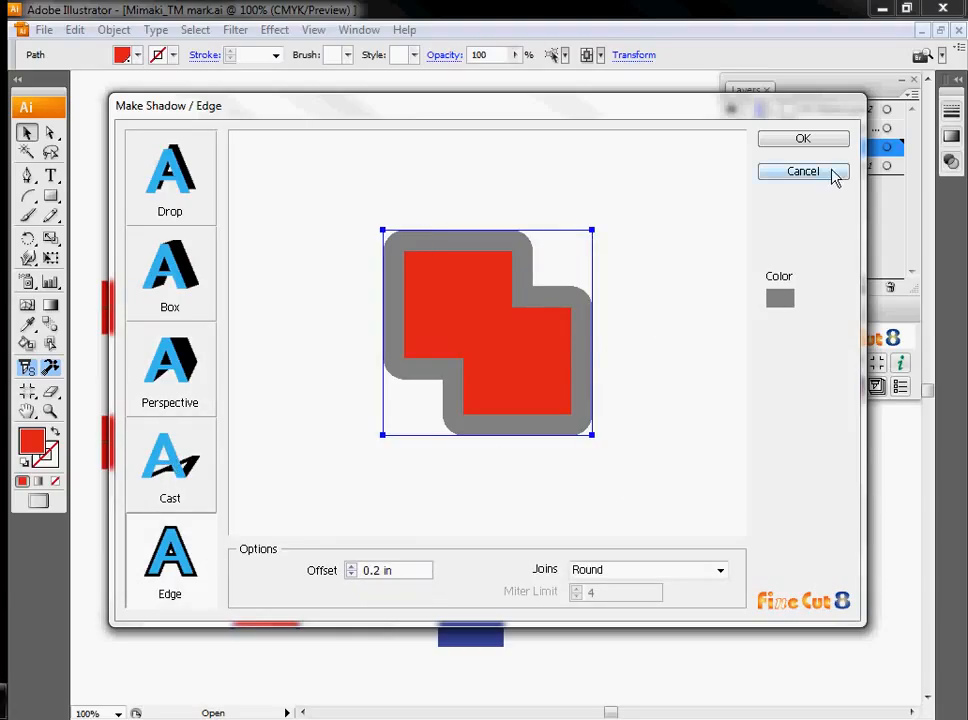
{"action": "left_click", "coordinate": [780, 175]}
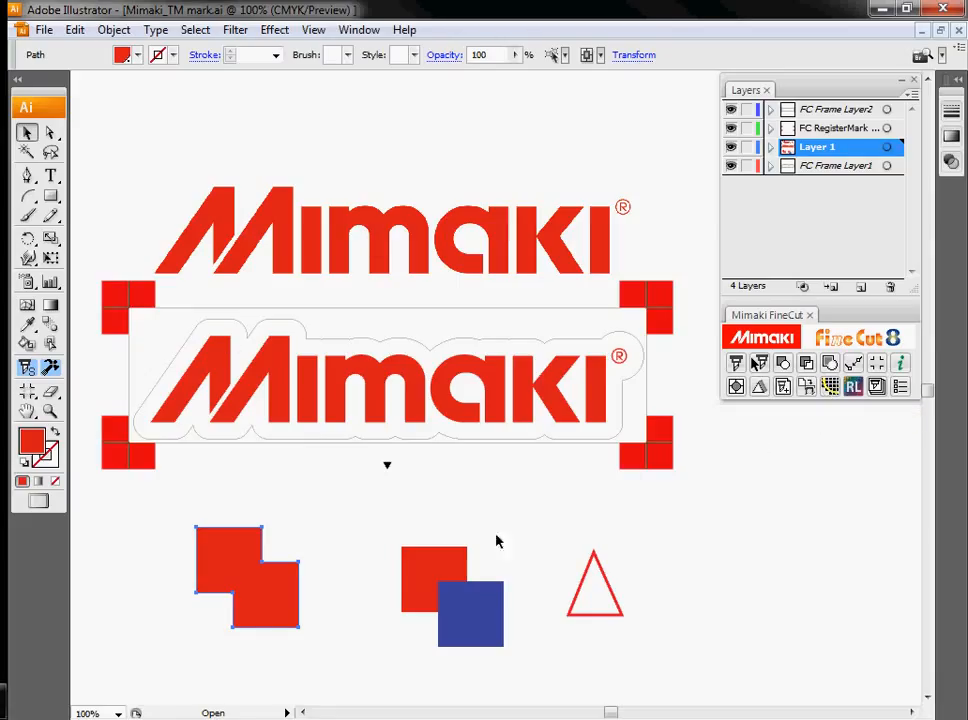
Move the upper Mimaki logo image slightly upward, away from the register marks
{"action": "left_click", "coordinate": [428, 400]}
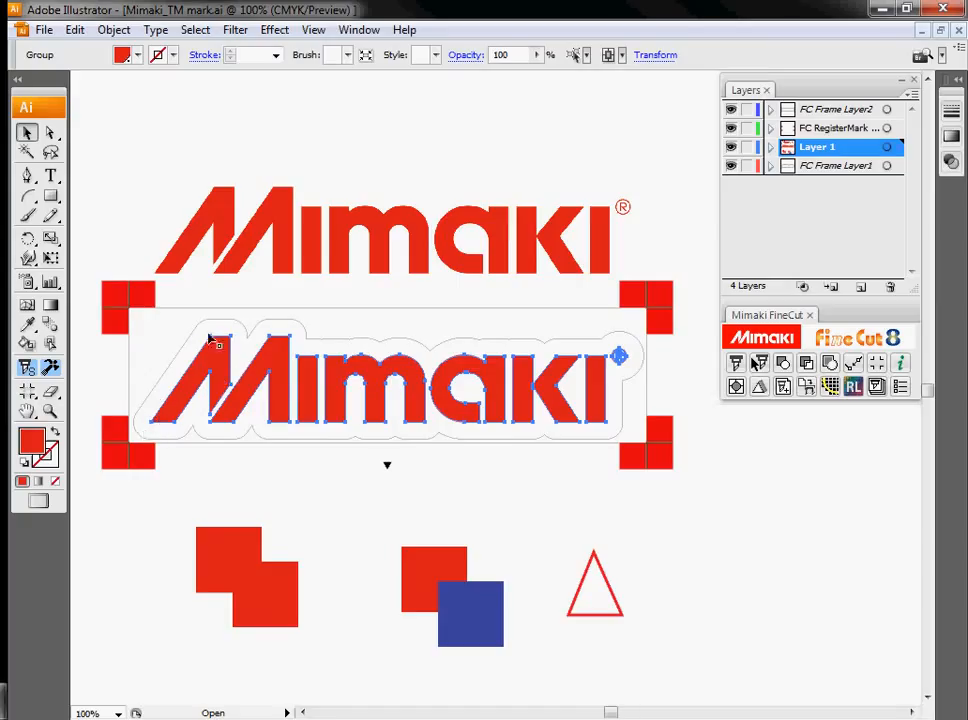
{"action": "left_click", "coordinate": [391, 224]}
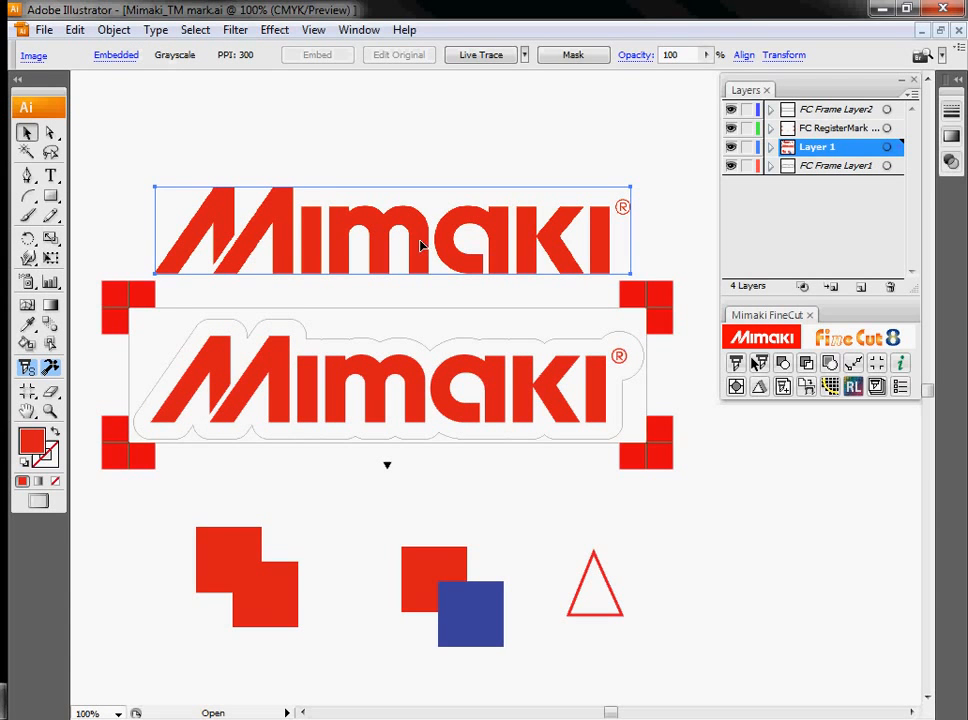
{"action": "left_click_drag", "start_coordinate": [404, 222], "coordinate": [402, 202]}
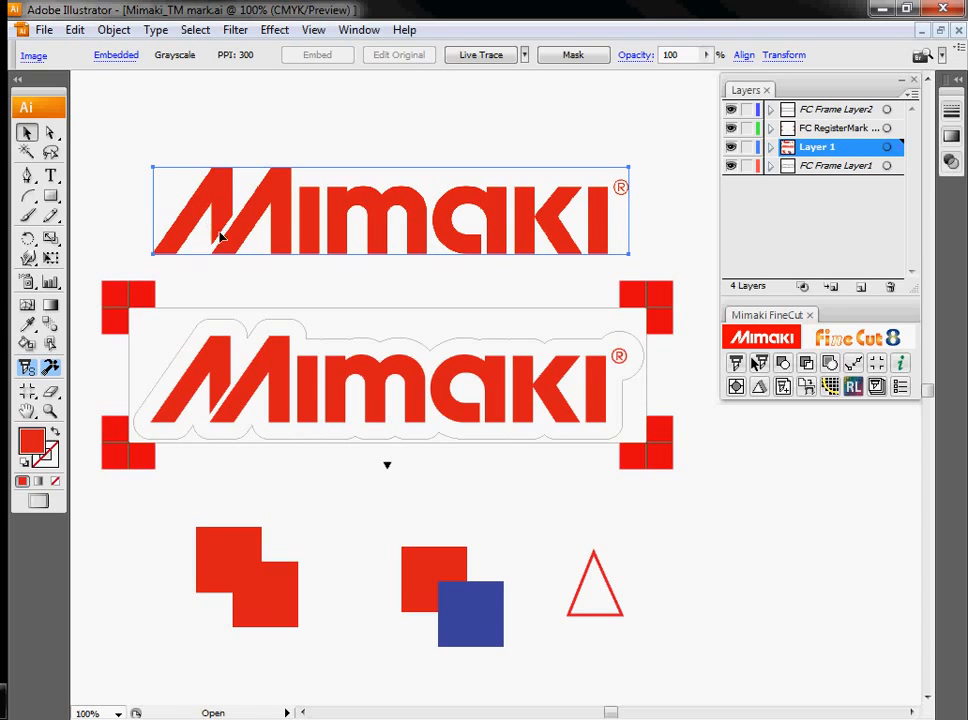
Examine the slanted edge of the M in the lower vector logo at maximum magnification
{"action": "left_click", "coordinate": [51, 410]}
{"action": "left_click_drag", "start_coordinate": [181, 369], "coordinate": [205, 390]}
{"action": "left_click_drag", "start_coordinate": [249, 340], "coordinate": [309, 427]}
{"action": "left_click_drag", "start_coordinate": [346, 372], "coordinate": [486, 577]}
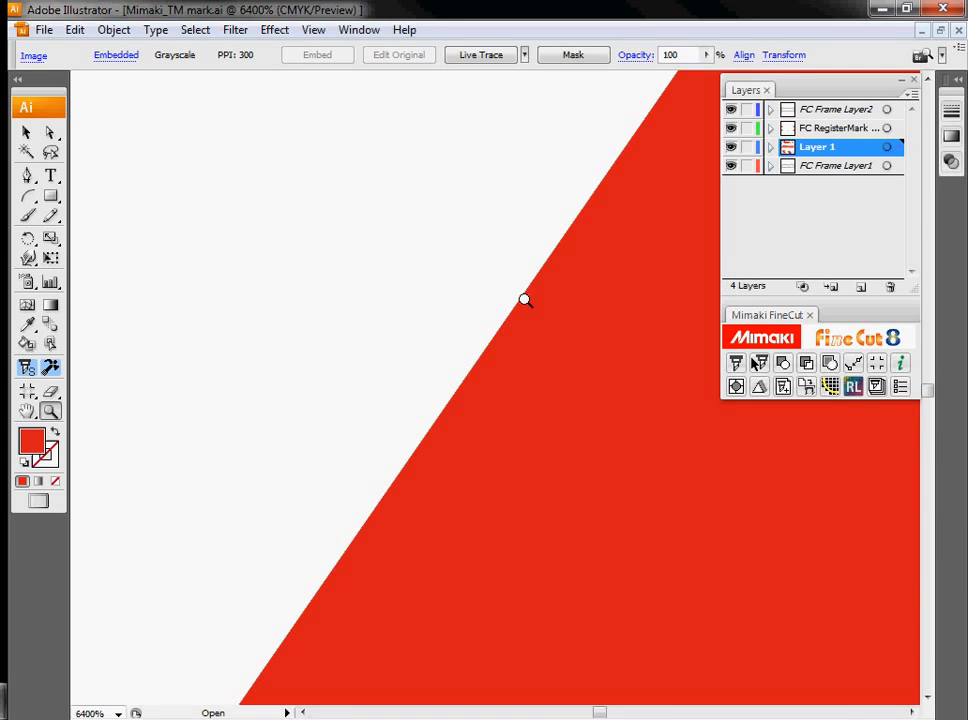
{"action": "key", "text": "ctrl+minus"}
{"action": "key", "text": "ctrl+minus"}
{"action": "key", "text": "ctrl+minus"}
{"action": "key", "text": "ctrl+minus"}
{"action": "key", "text": "ctrl+minus"}
{"action": "key", "text": "ctrl+minus"}
{"action": "key", "text": "ctrl+minus"}
{"action": "key", "text": "ctrl+minus"}
{"action": "key", "text": "ctrl+minus"}
{"action": "key", "text": "ctrl+minus"}
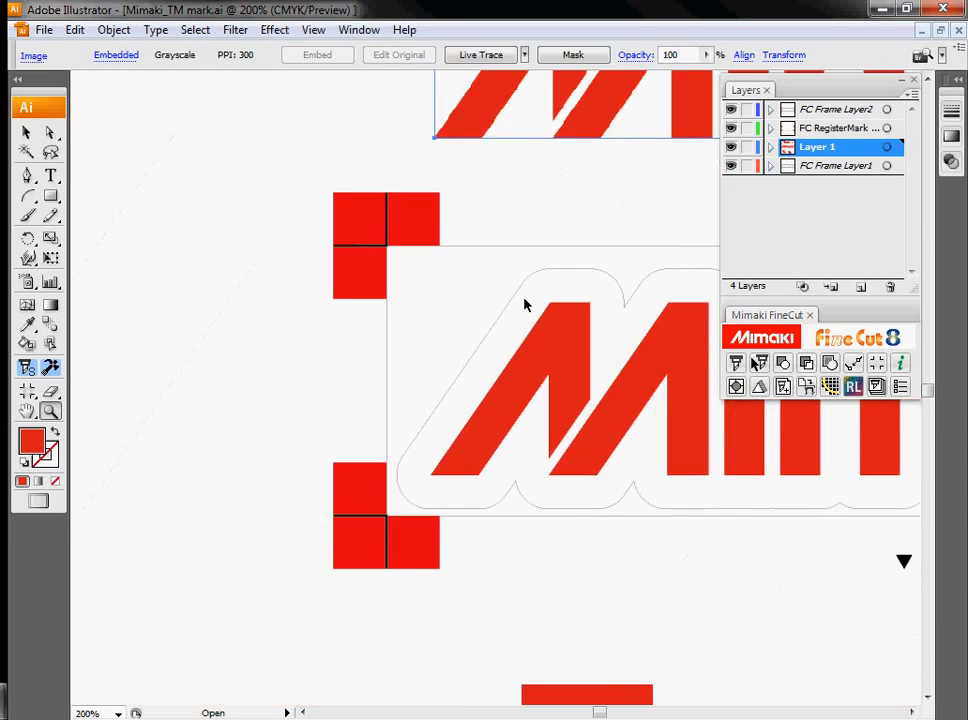
Examine the same slanted edge in the upper logo image at maximum magnification for comparison
{"action": "key", "text": "ctrl+minus"}
{"action": "left_click_drag", "start_coordinate": [489, 211], "coordinate": [506, 227]}
{"action": "left_click_drag", "start_coordinate": [436, 216], "coordinate": [505, 292]}
{"action": "left_click_drag", "start_coordinate": [415, 277], "coordinate": [566, 434]}
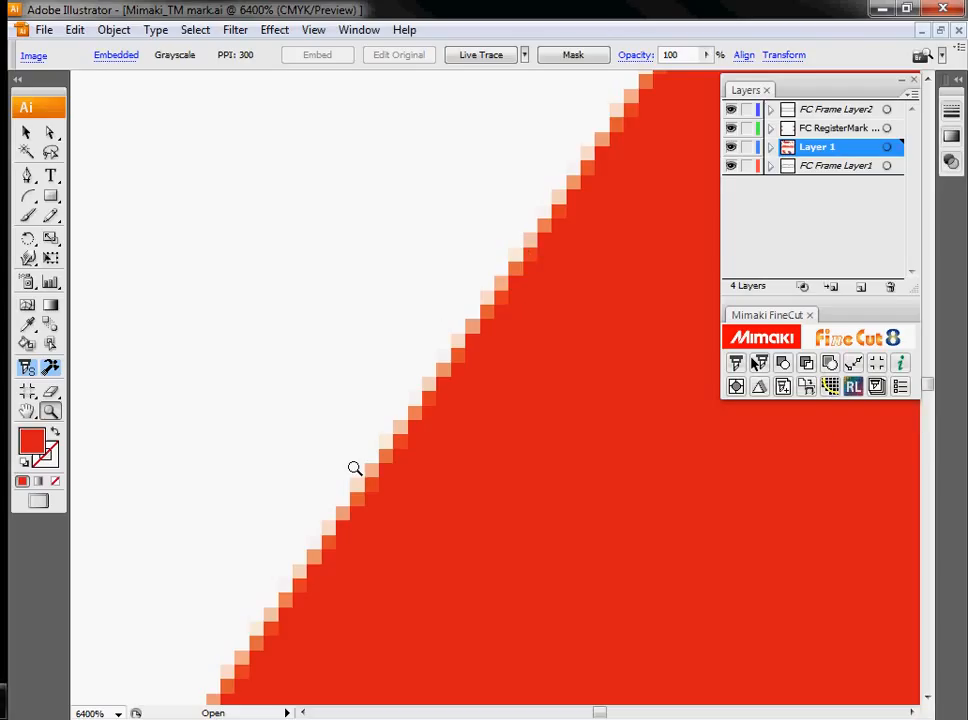
{"action": "left_click", "coordinate": [450, 446], "text": "alt"}
{"action": "left_click", "coordinate": [450, 446], "text": "alt"}
{"action": "left_click", "coordinate": [450, 446], "text": "alt"}
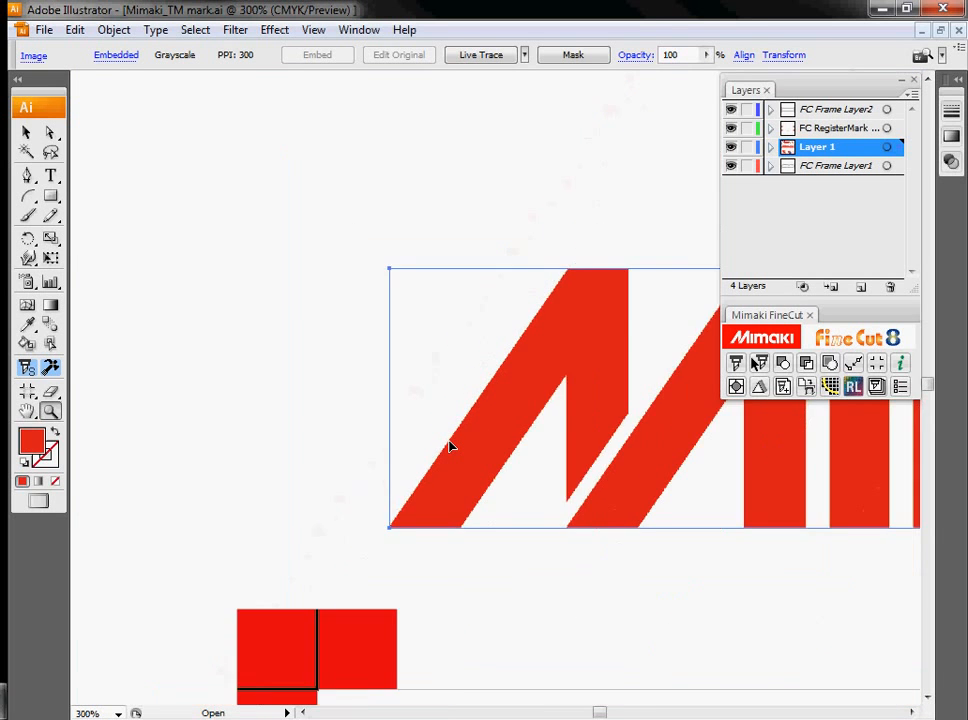
{"action": "left_click", "coordinate": [450, 446], "text": "alt"}
{"action": "left_click", "coordinate": [450, 446], "text": "alt"}
{"action": "left_click_drag", "start_coordinate": [493, 454], "coordinate": [244, 363]}
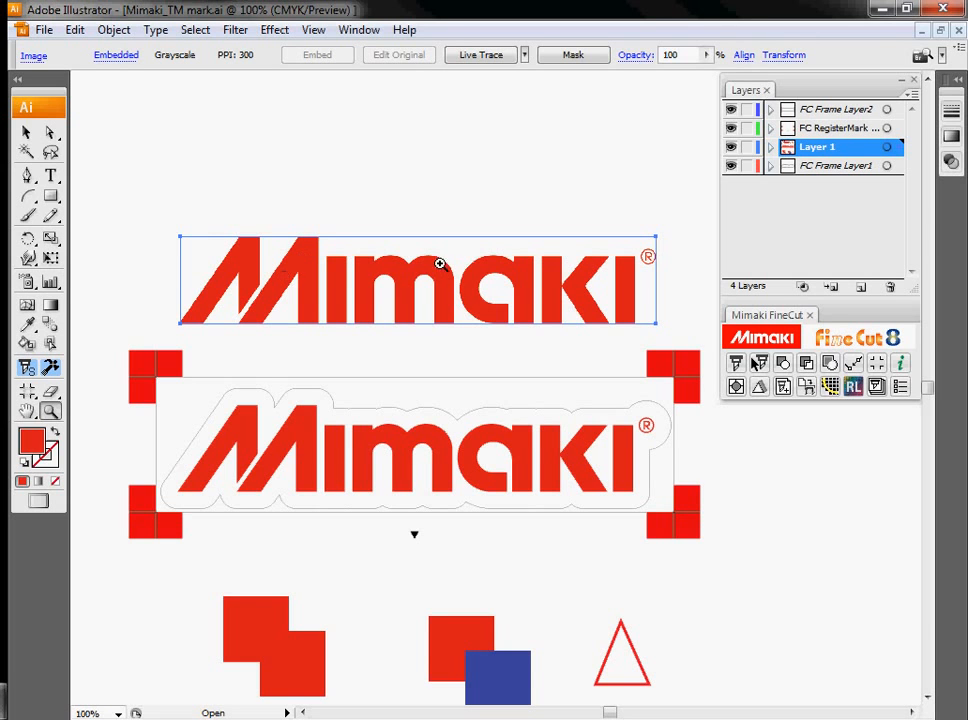
Trace the upper logo image with Outline extraction, using a smaller trace area and showing both the image and the traced image
{"action": "left_click", "coordinate": [26, 132]}
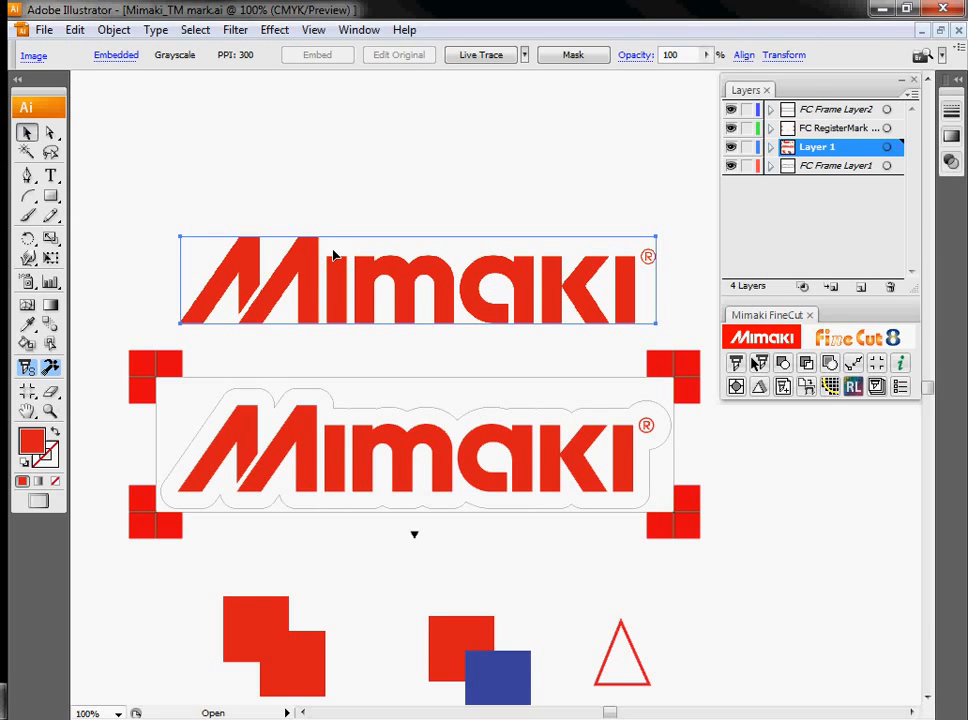
{"action": "left_click", "coordinate": [834, 388]}
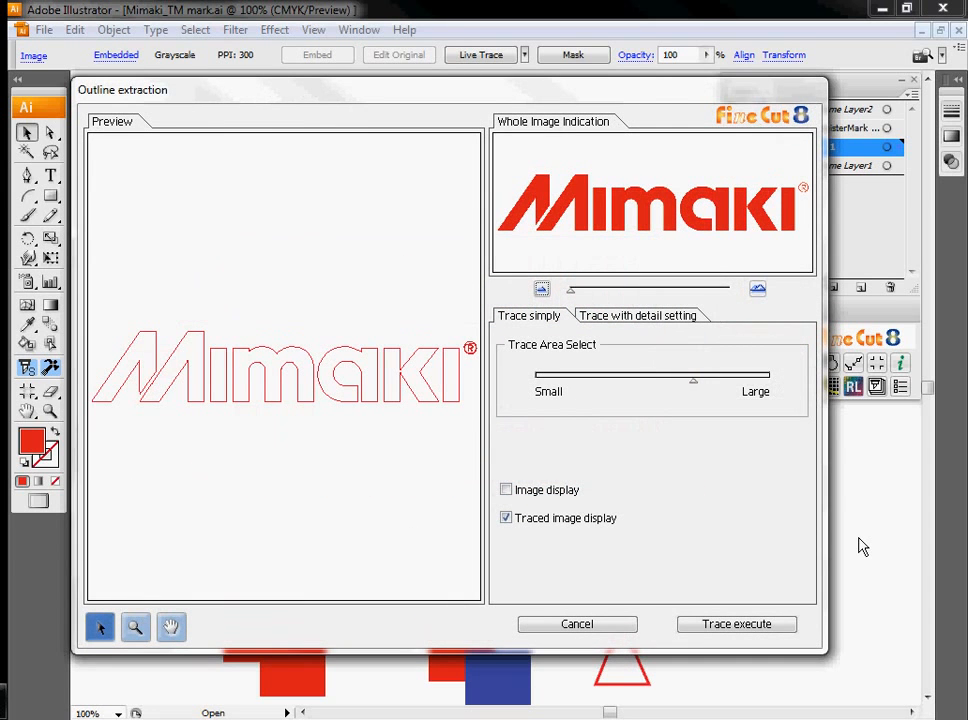
{"action": "mouse_move", "coordinate": [697, 389]}
{"action": "left_mouse_down"}
{"action": "mouse_move", "coordinate": [640, 383]}
{"action": "mouse_move", "coordinate": [599, 398]}
{"action": "mouse_move", "coordinate": [614, 387]}
{"action": "mouse_move", "coordinate": [592, 385]}
{"action": "mouse_move", "coordinate": [635, 389]}
{"action": "left_mouse_up"}
{"action": "left_click", "coordinate": [506, 490]}
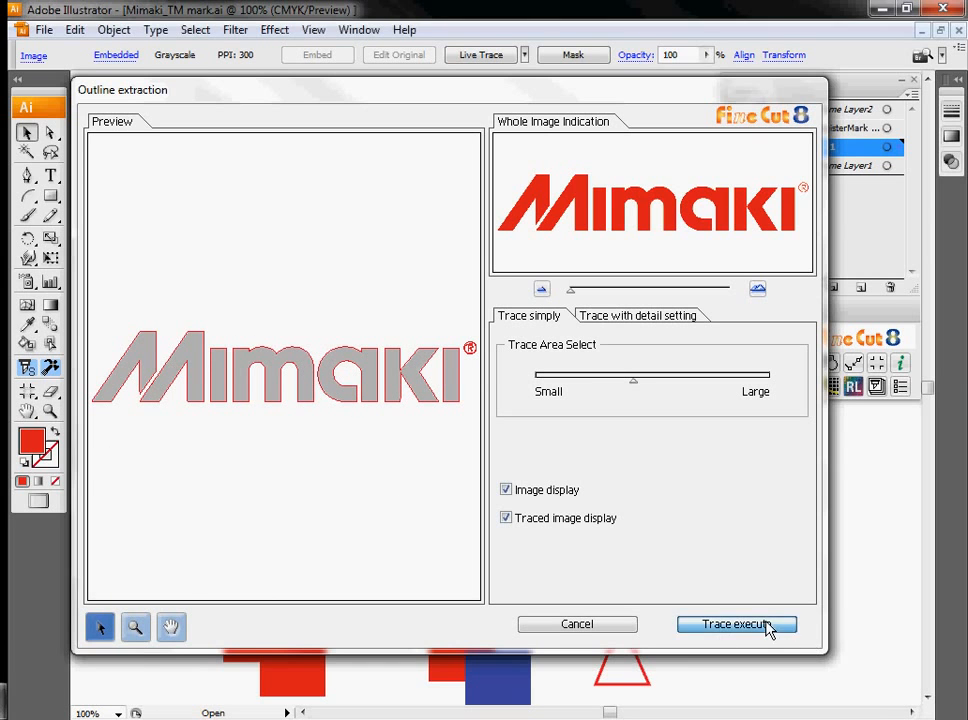
{"action": "left_click", "coordinate": [707, 626]}
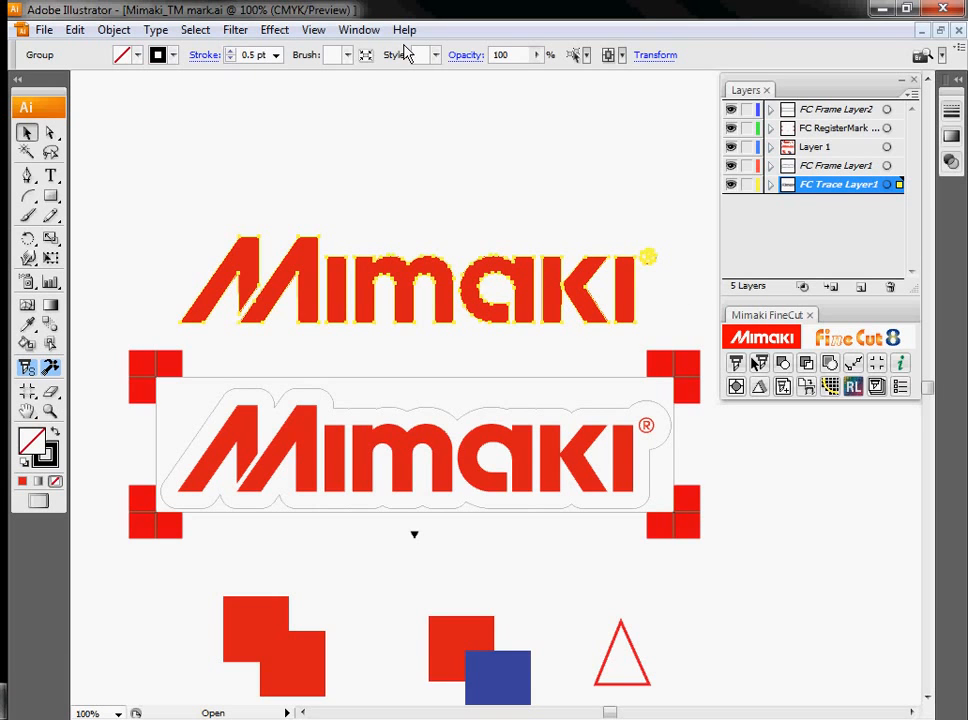
Display the artwork in Outline mode and deselect the traced paths
{"action": "left_click", "coordinate": [313, 30]}
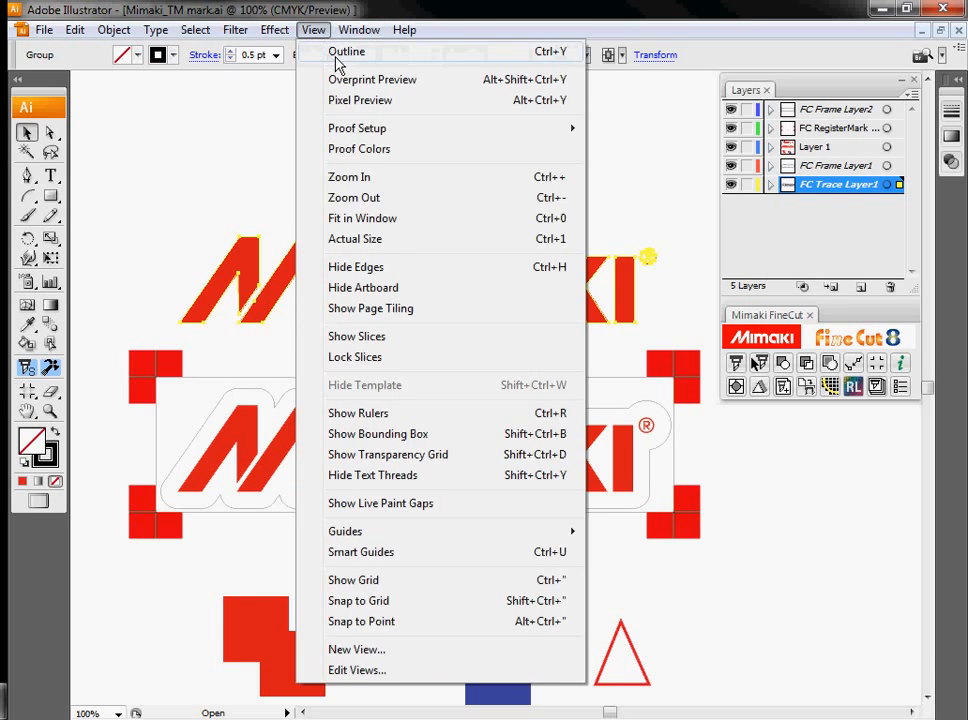
{"action": "left_click", "coordinate": [295, 50]}
{"action": "left_click", "coordinate": [585, 357]}
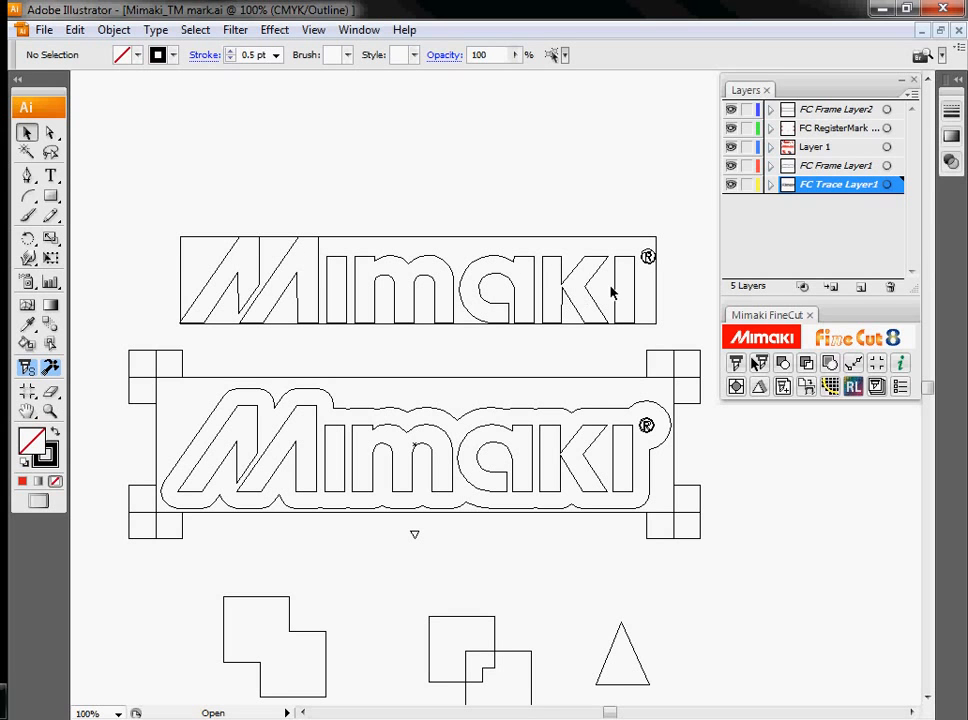
Compare the registered-trademark symbol of the lower vector logo with the traced one in the upper logo at high magnification
{"action": "left_click", "coordinate": [50, 410]}
{"action": "left_click_drag", "start_coordinate": [634, 405], "coordinate": [676, 452]}
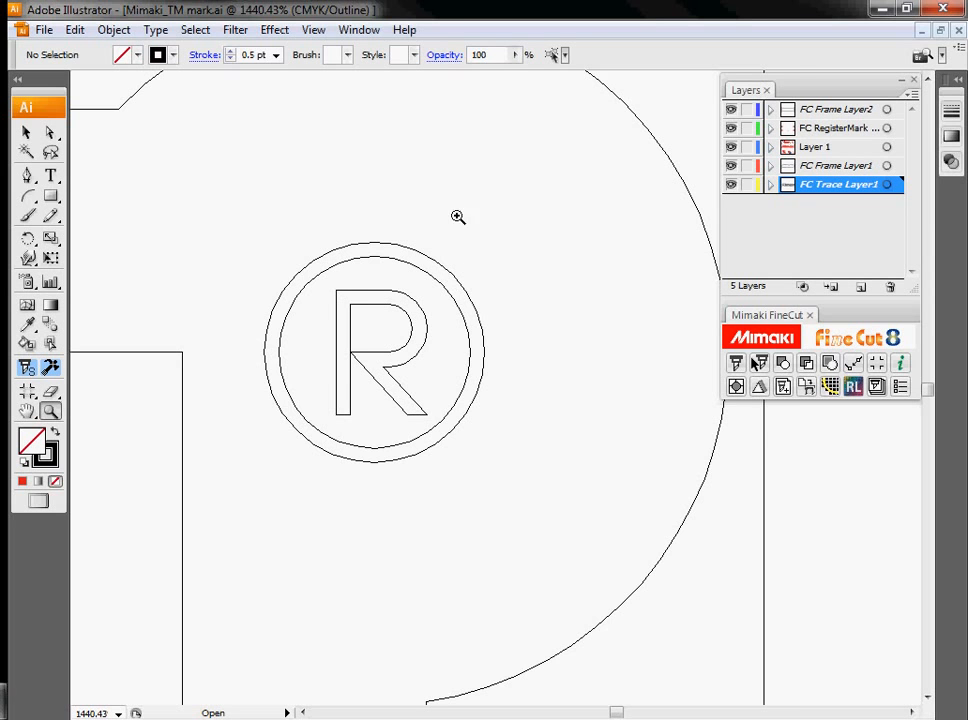
{"action": "left_click_drag", "start_coordinate": [475, 151], "coordinate": [458, 488]}
{"action": "left_click_drag", "start_coordinate": [428, 186], "coordinate": [482, 529]}
{"action": "left_click_drag", "start_coordinate": [467, 185], "coordinate": [545, 564]}
{"action": "left_click_drag", "start_coordinate": [428, 274], "coordinate": [510, 538]}
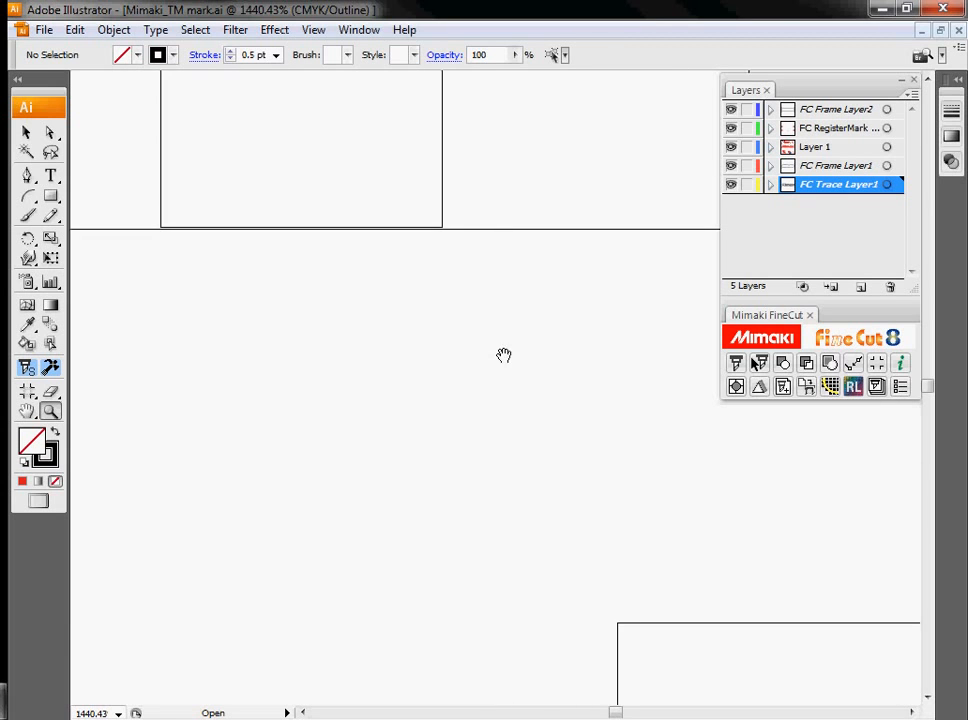
{"action": "left_click_drag", "start_coordinate": [531, 347], "coordinate": [542, 566]}
{"action": "left_click_drag", "start_coordinate": [365, 264], "coordinate": [536, 544]}
{"action": "scroll", "coordinate": [476, 450], "scroll_direction": "down", "scroll_amount": 5}
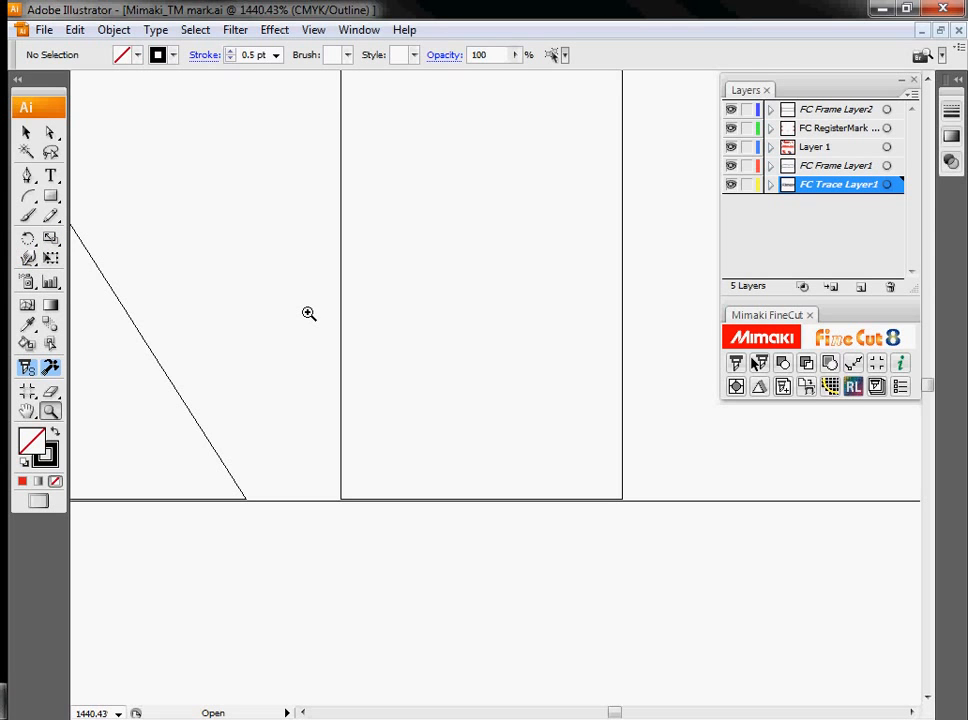
{"action": "key", "text": "ctrl+minus"}
{"action": "key", "text": "ctrl+minus"}
{"action": "key", "text": "ctrl+minus"}
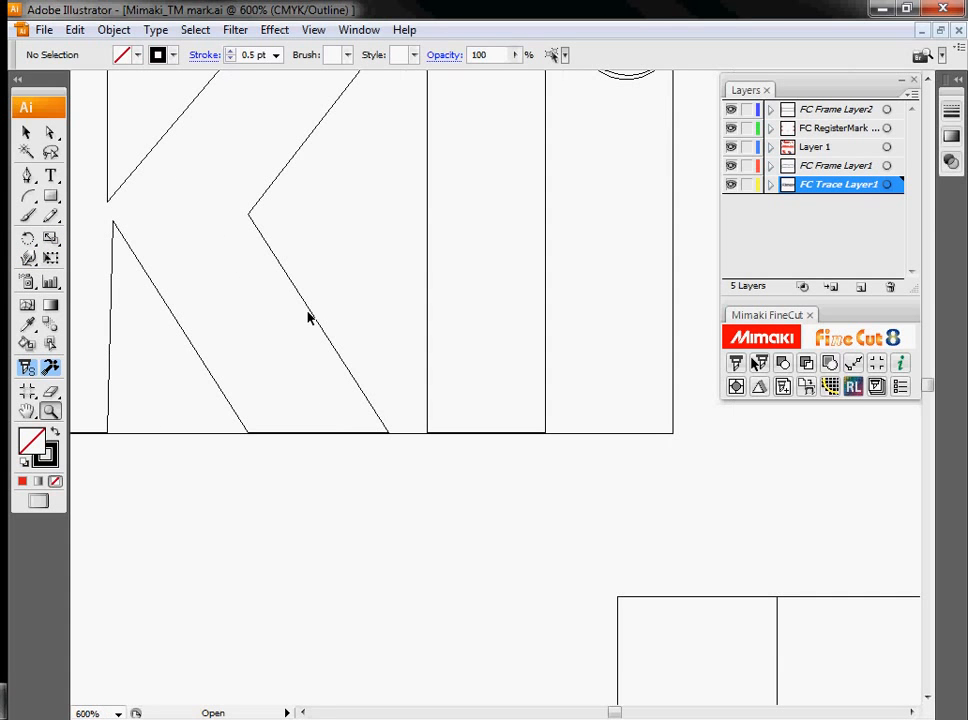
{"action": "left_click_drag", "start_coordinate": [623, 166], "coordinate": [500, 499]}
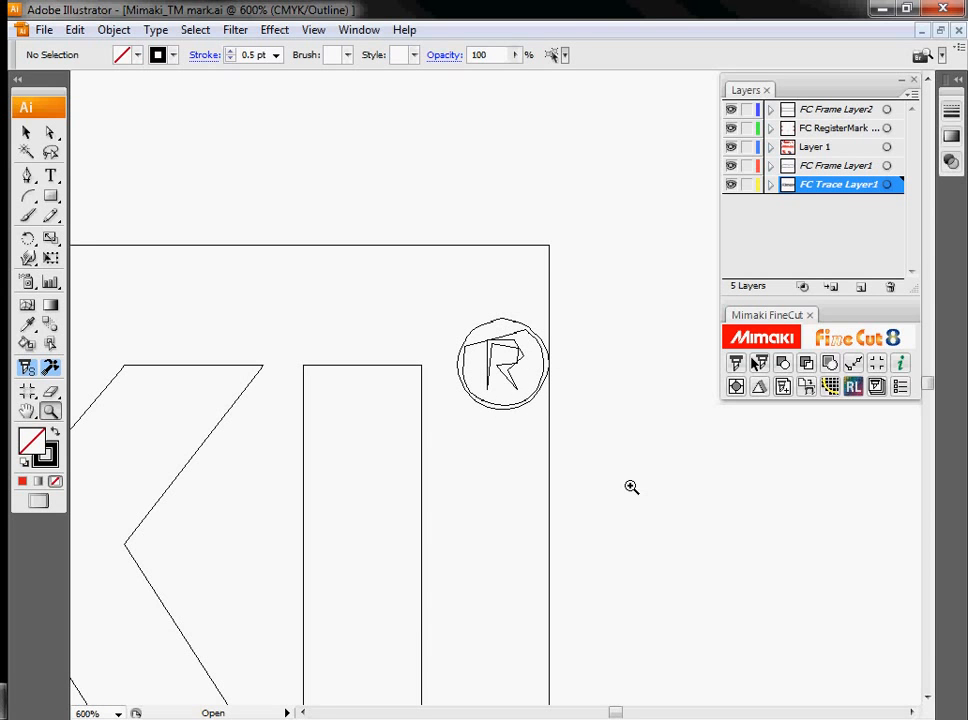
Bring the whole artwork back into view and return the display from Outline to Preview mode
{"action": "key", "text": "ctrl+minus"}
{"action": "key", "text": "ctrl+minus"}
{"action": "key", "text": "ctrl+minus"}
{"action": "key", "text": "ctrl+minus"}
{"action": "key", "text": "ctrl+minus"}
{"action": "key", "text": "ctrl+minus"}
{"action": "key", "text": "ctrl+minus"}
{"action": "key", "text": "ctrl+minus"}
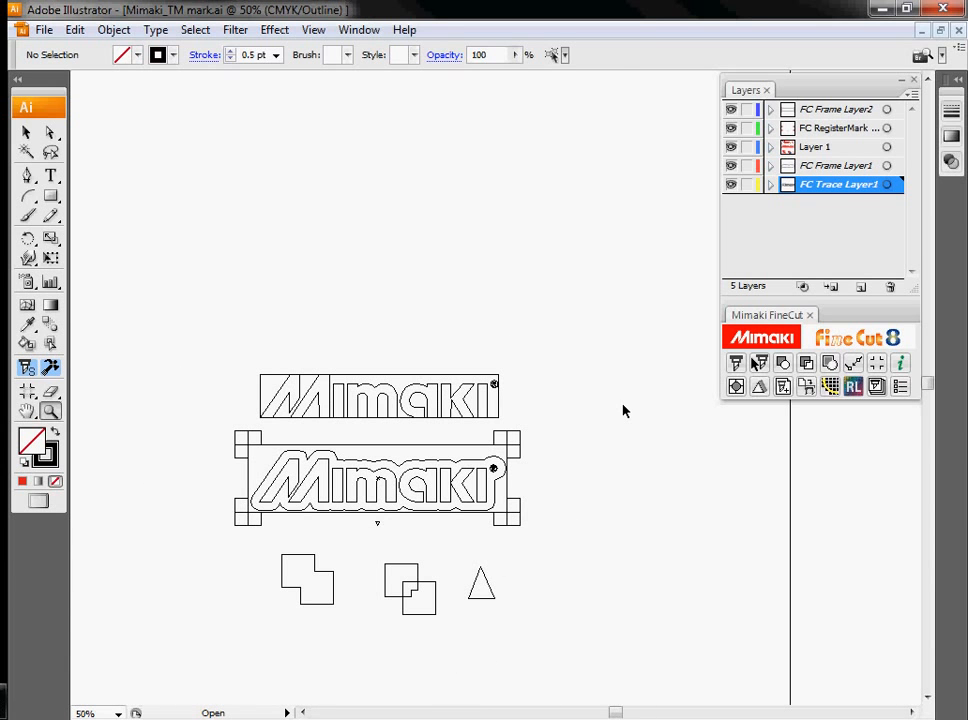
{"action": "left_click", "coordinate": [50, 411]}
{"action": "left_click_drag", "start_coordinate": [205, 341], "coordinate": [569, 660]}
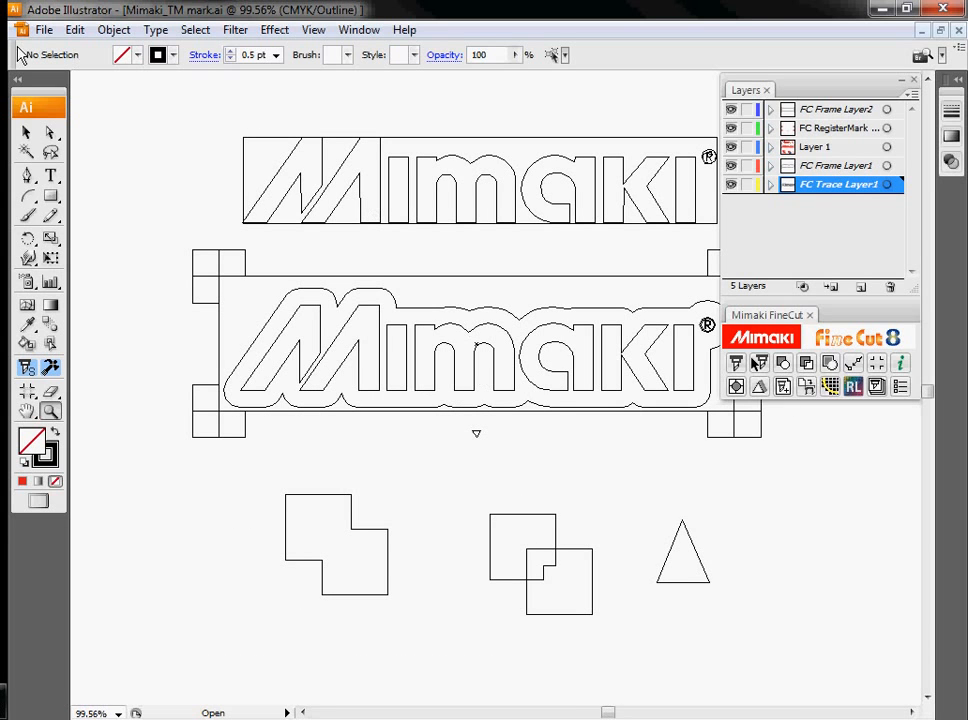
{"action": "left_click", "coordinate": [27, 133]}
{"action": "left_click_drag", "start_coordinate": [546, 242], "coordinate": [445, 247]}
{"action": "left_click", "coordinate": [314, 30]}
{"action": "left_click", "coordinate": [345, 50]}
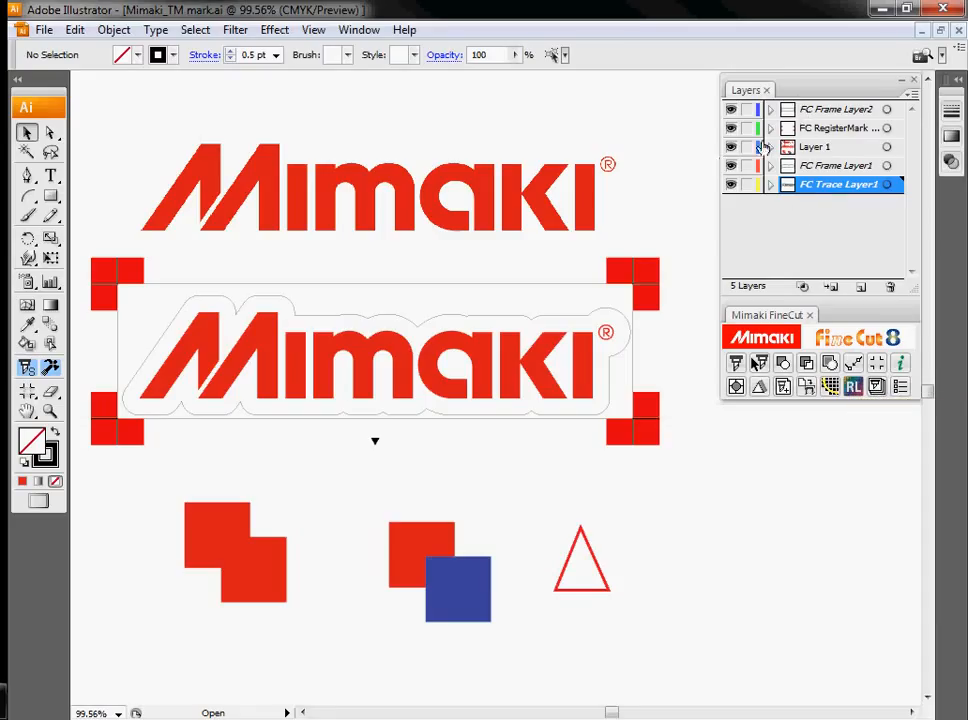
Go through Layer 1 and the FineCut register mark, frame and trace layers, ending on FC Trace Layer1
{"action": "left_click", "coordinate": [815, 148]}
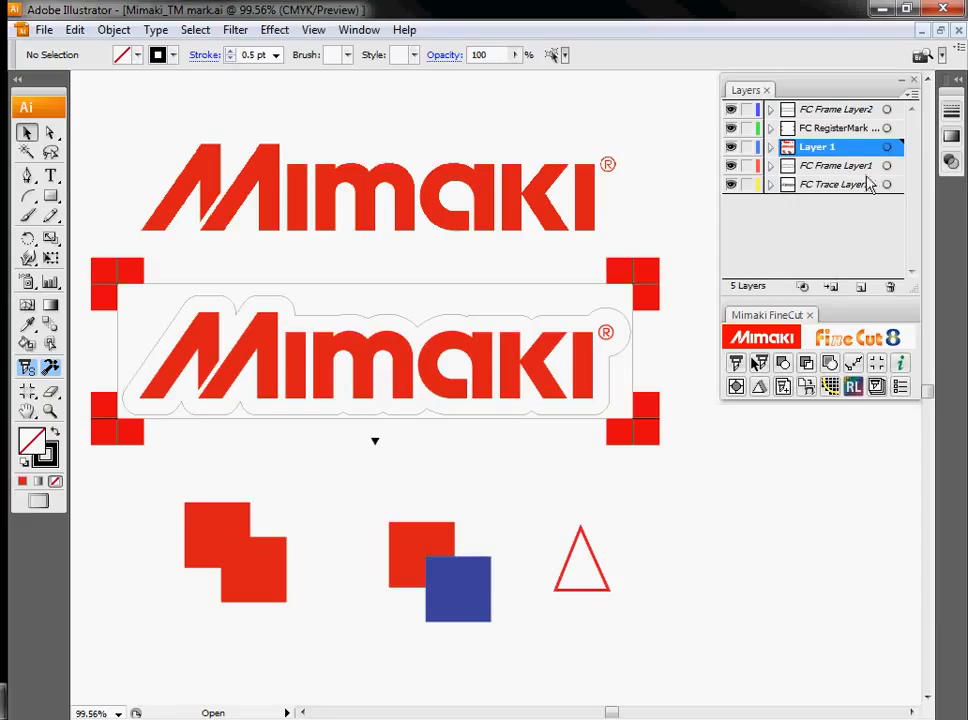
{"action": "left_click", "coordinate": [828, 131]}
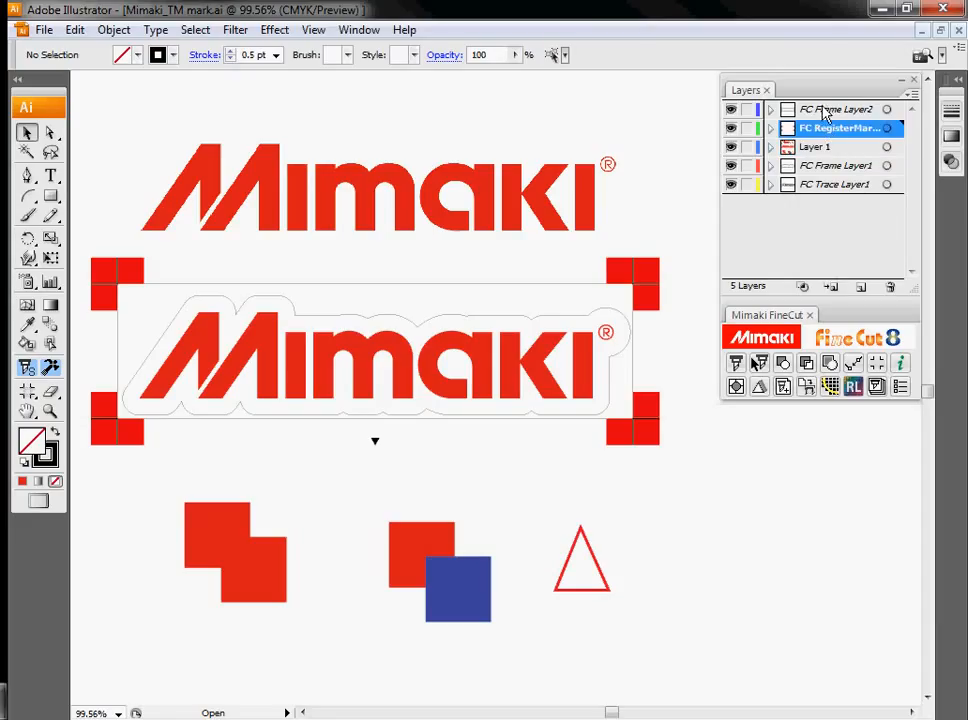
{"action": "left_click", "coordinate": [828, 110]}
{"action": "left_click", "coordinate": [810, 166]}
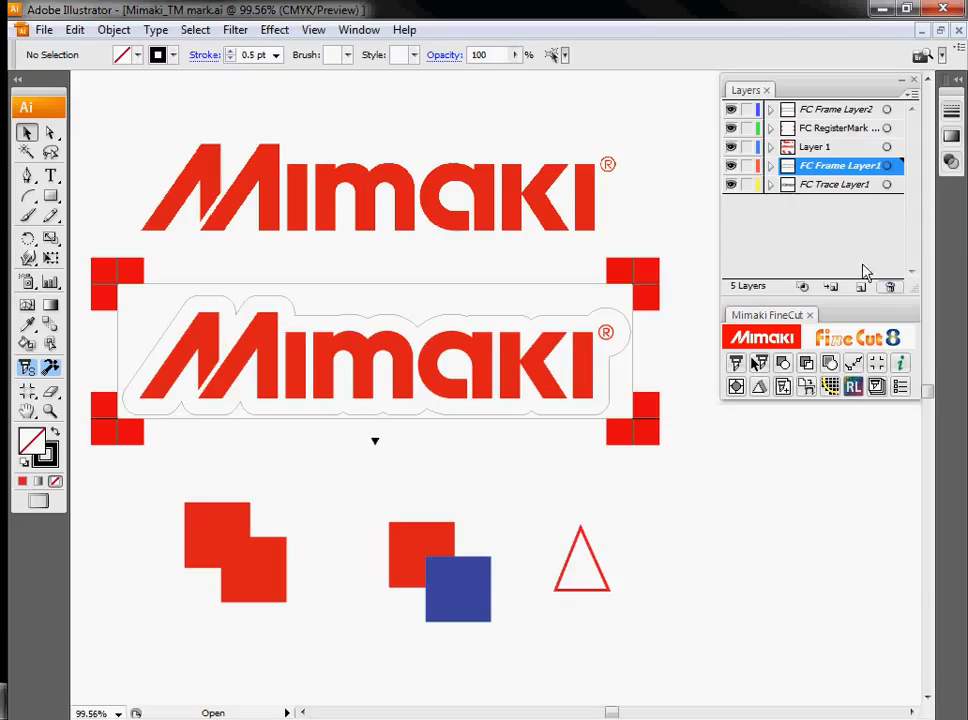
{"action": "left_click", "coordinate": [812, 186]}
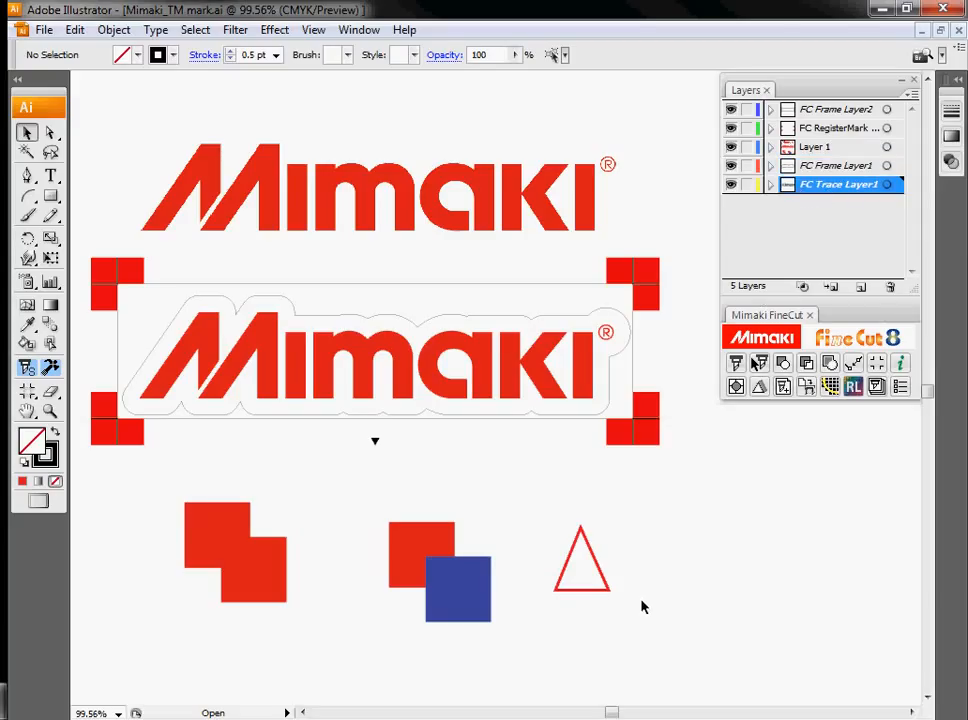
Select all the artwork, including both logos, register marks and shapes, and move it onto a new FineCut cut layer
{"action": "left_click_drag", "start_coordinate": [687, 677], "coordinate": [216, 128]}
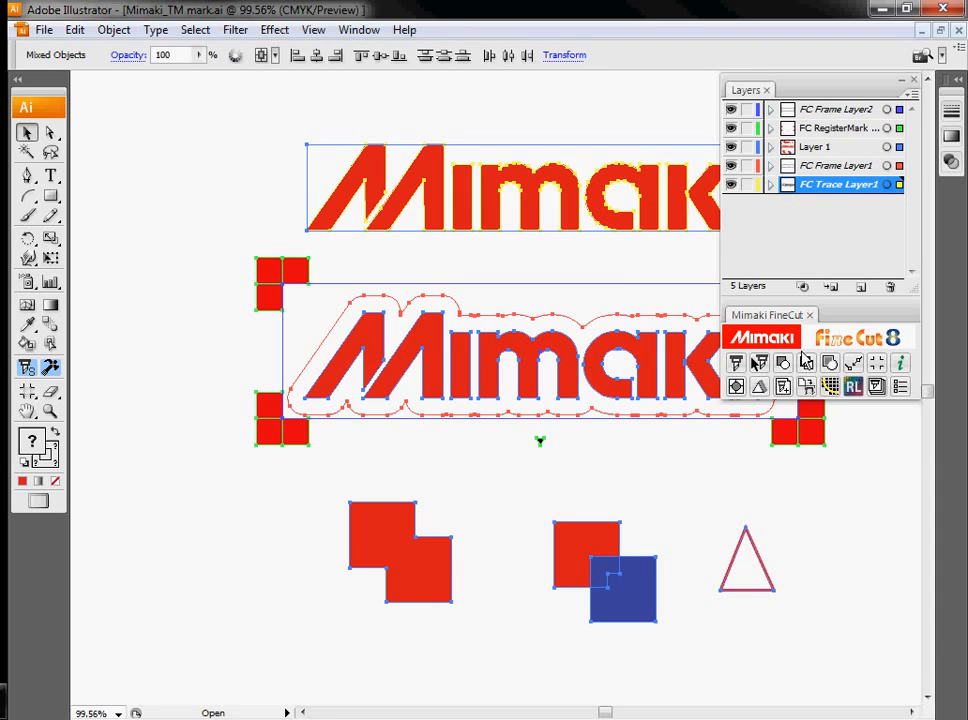
{"action": "left_click", "coordinate": [876, 388]}
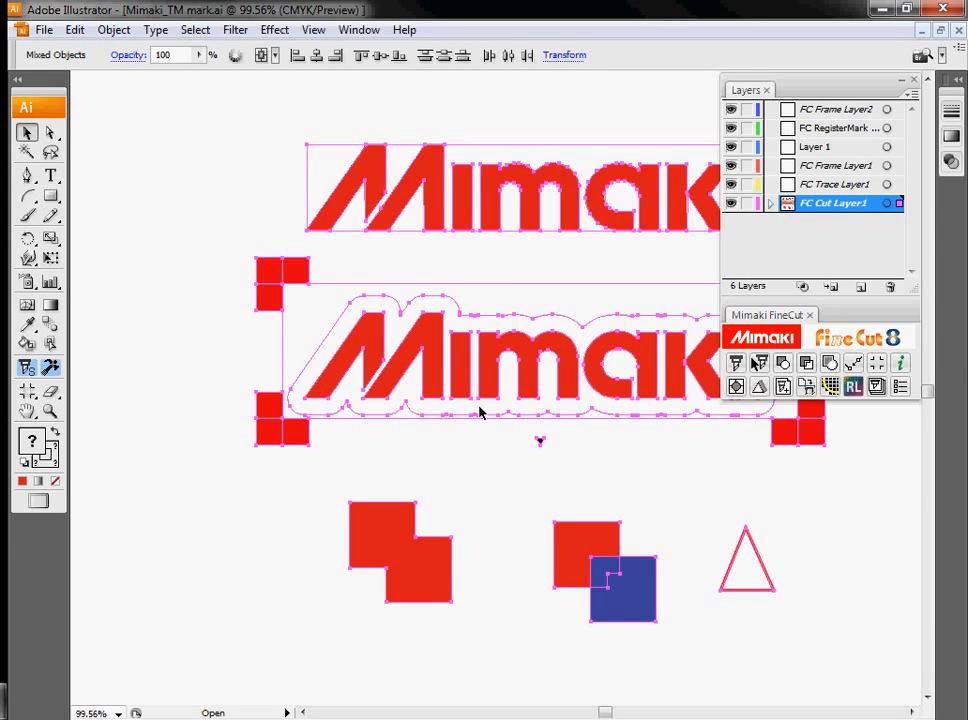
Check how the cut layer is assigned for Print&Cut in the RasterLink output settings, and close them without outputting
{"action": "left_click", "coordinate": [854, 388]}
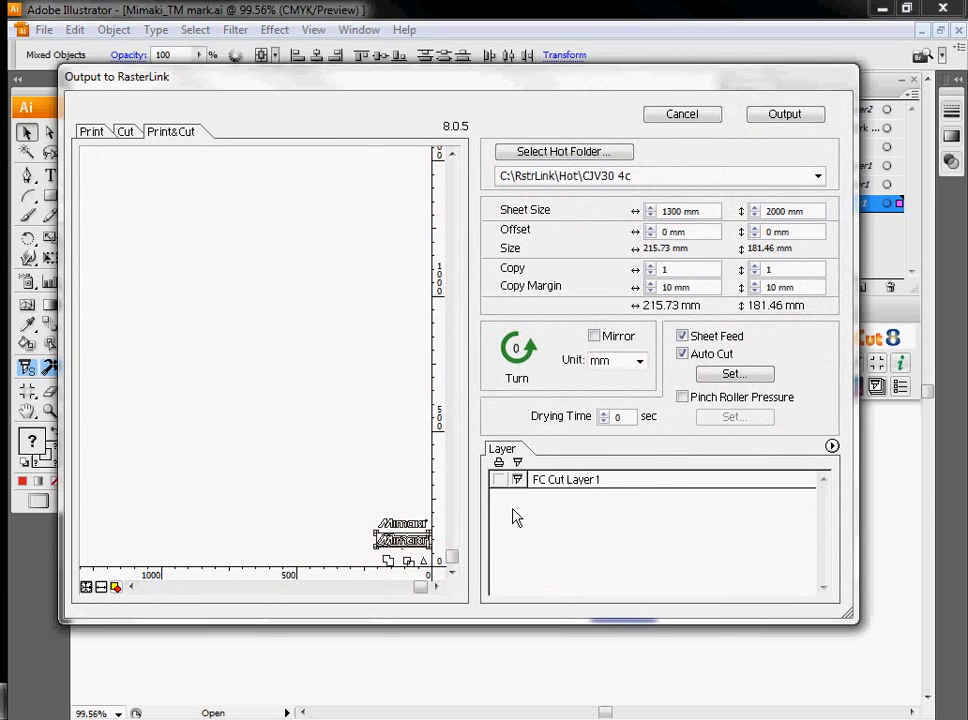
{"action": "left_click", "coordinate": [515, 487]}
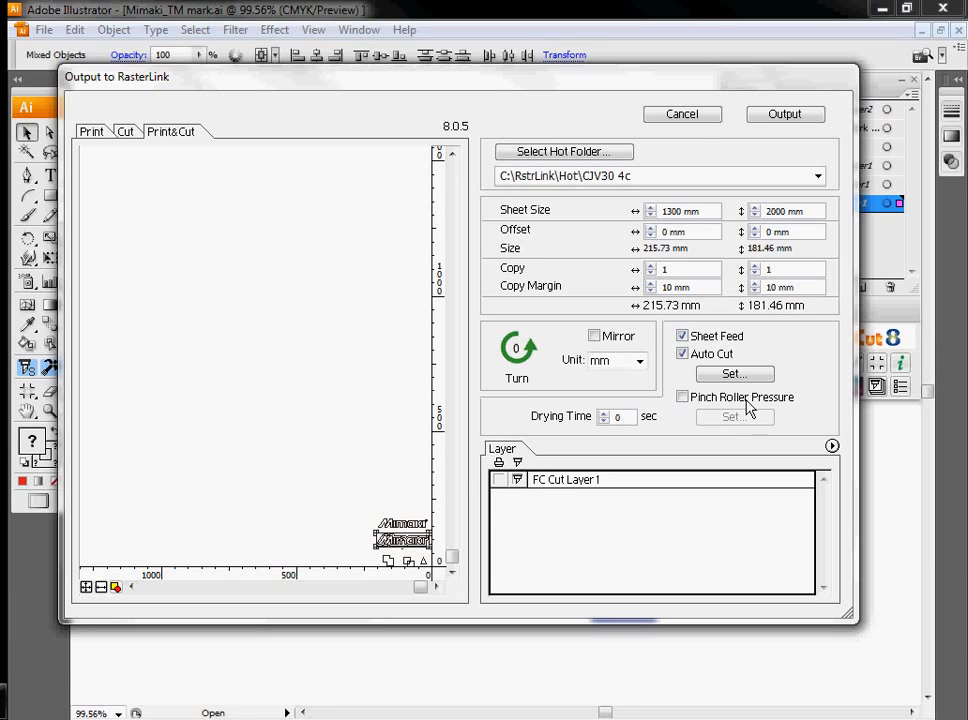
{"action": "left_click", "coordinate": [702, 118]}
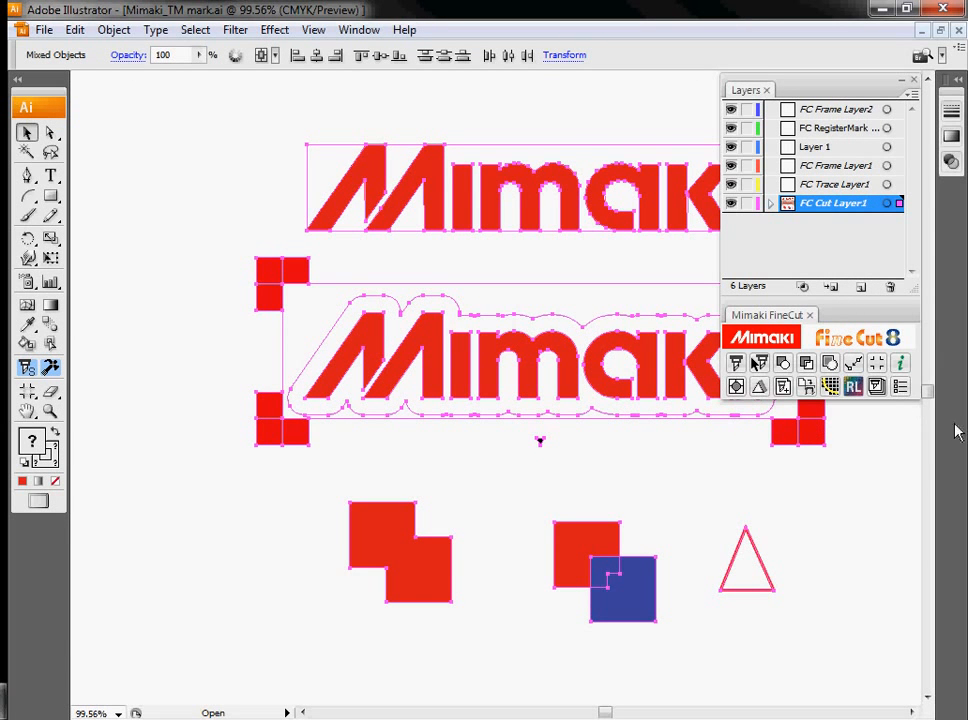
View the About FineCut information with its manual and online links, close it and deselect all the artwork
{"action": "left_click", "coordinate": [900, 362]}
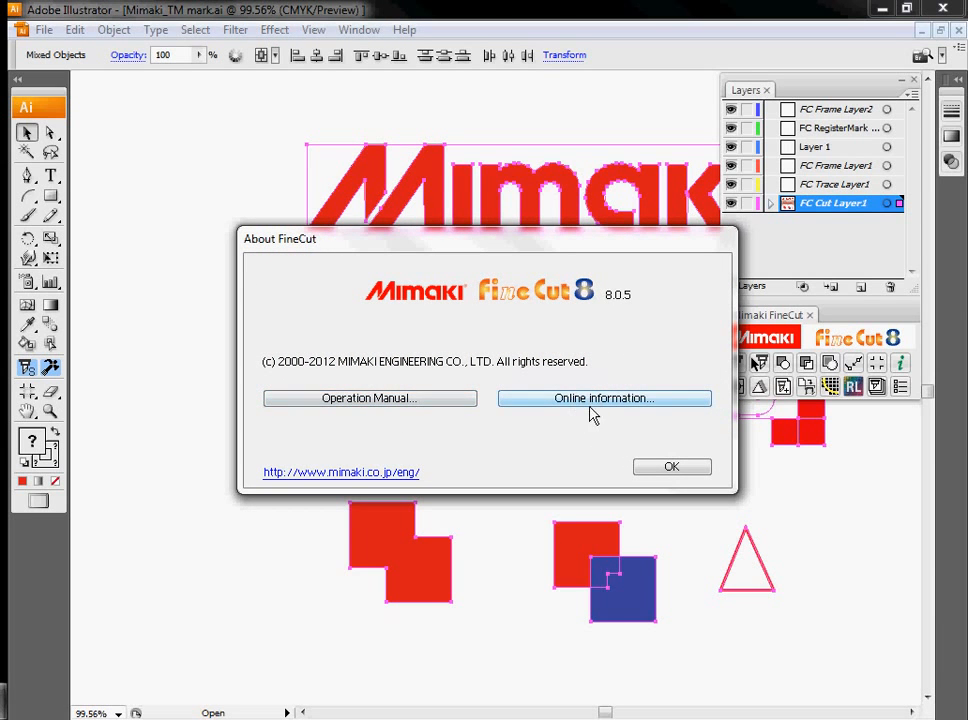
{"action": "left_click", "coordinate": [687, 469]}
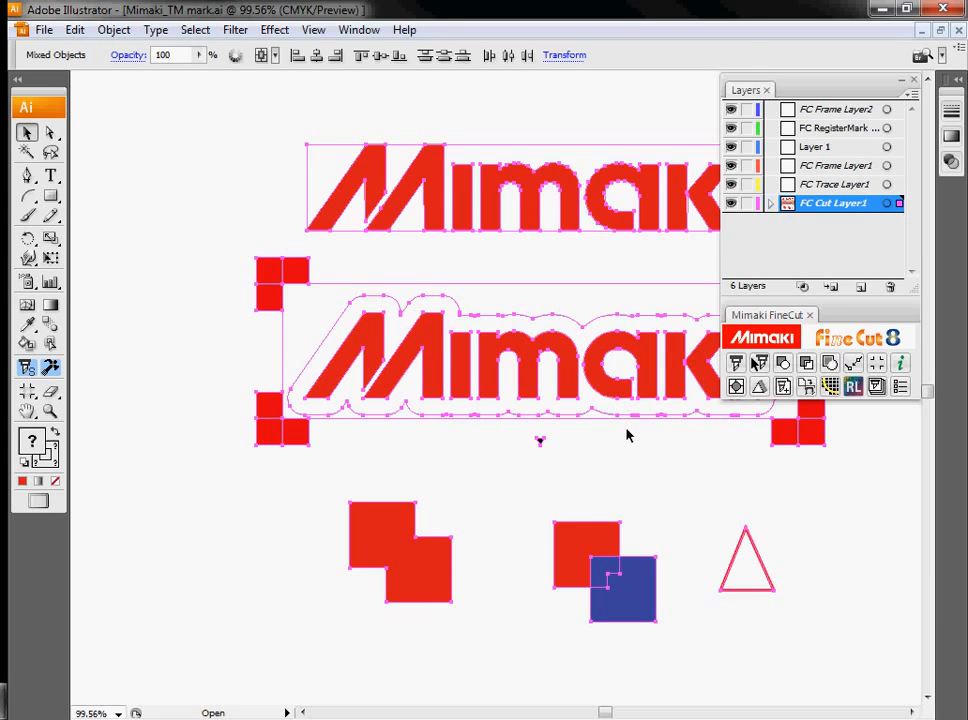
{"action": "left_click", "coordinate": [232, 298]}
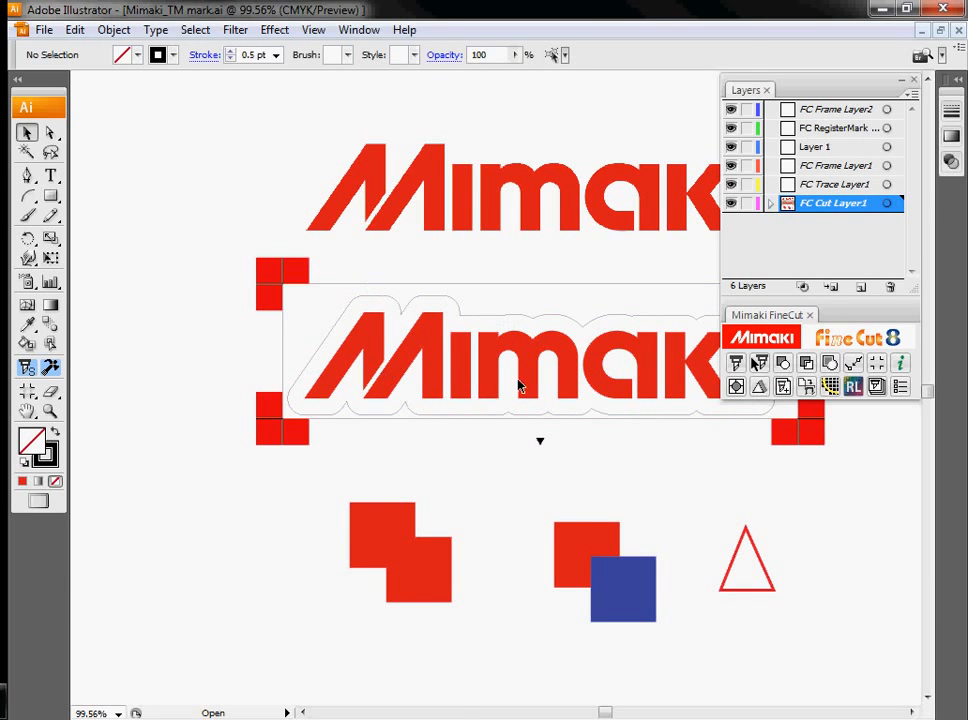